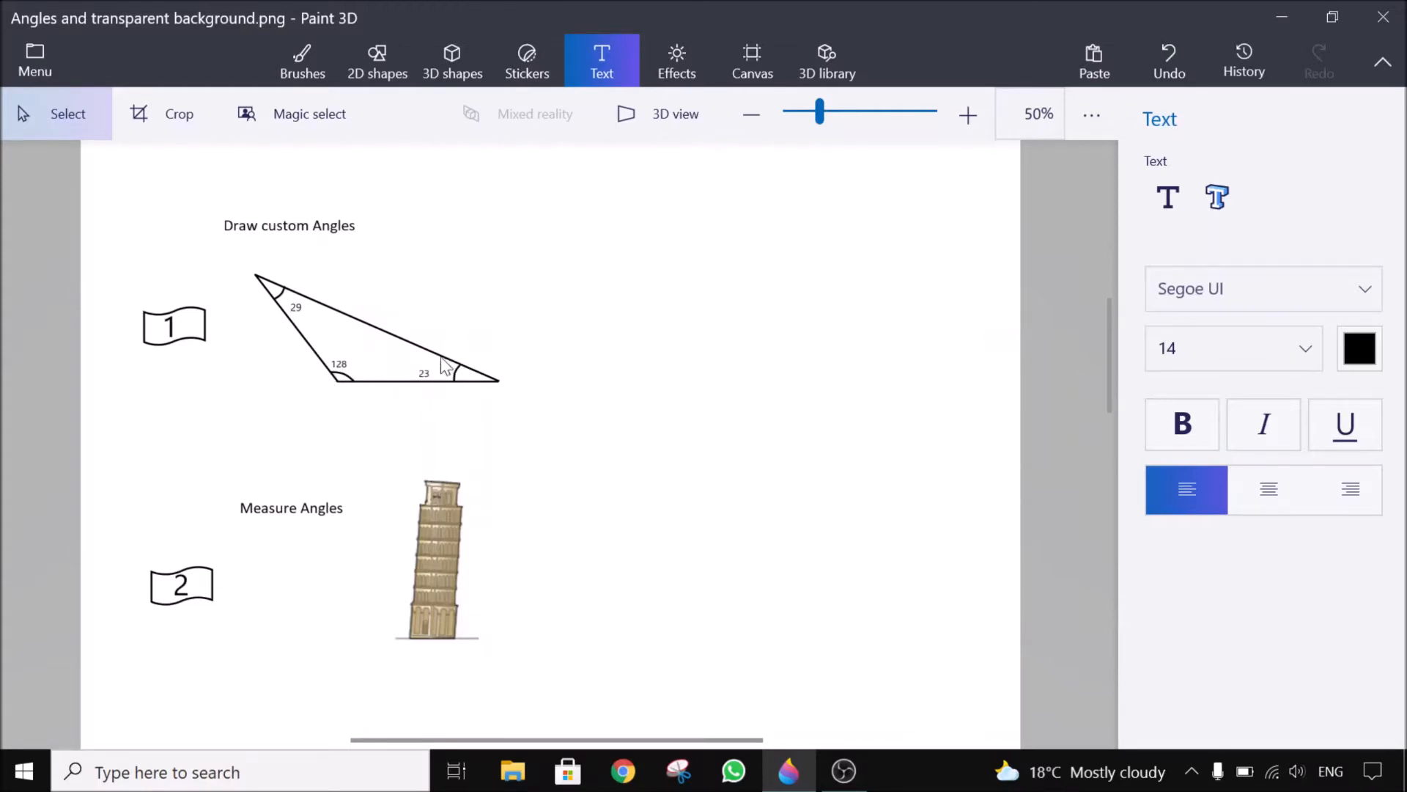
Examine the three example sections: drawing custom angles, measuring angles, and creating a transparent angle template.
drag(541, 488, 559, 419)
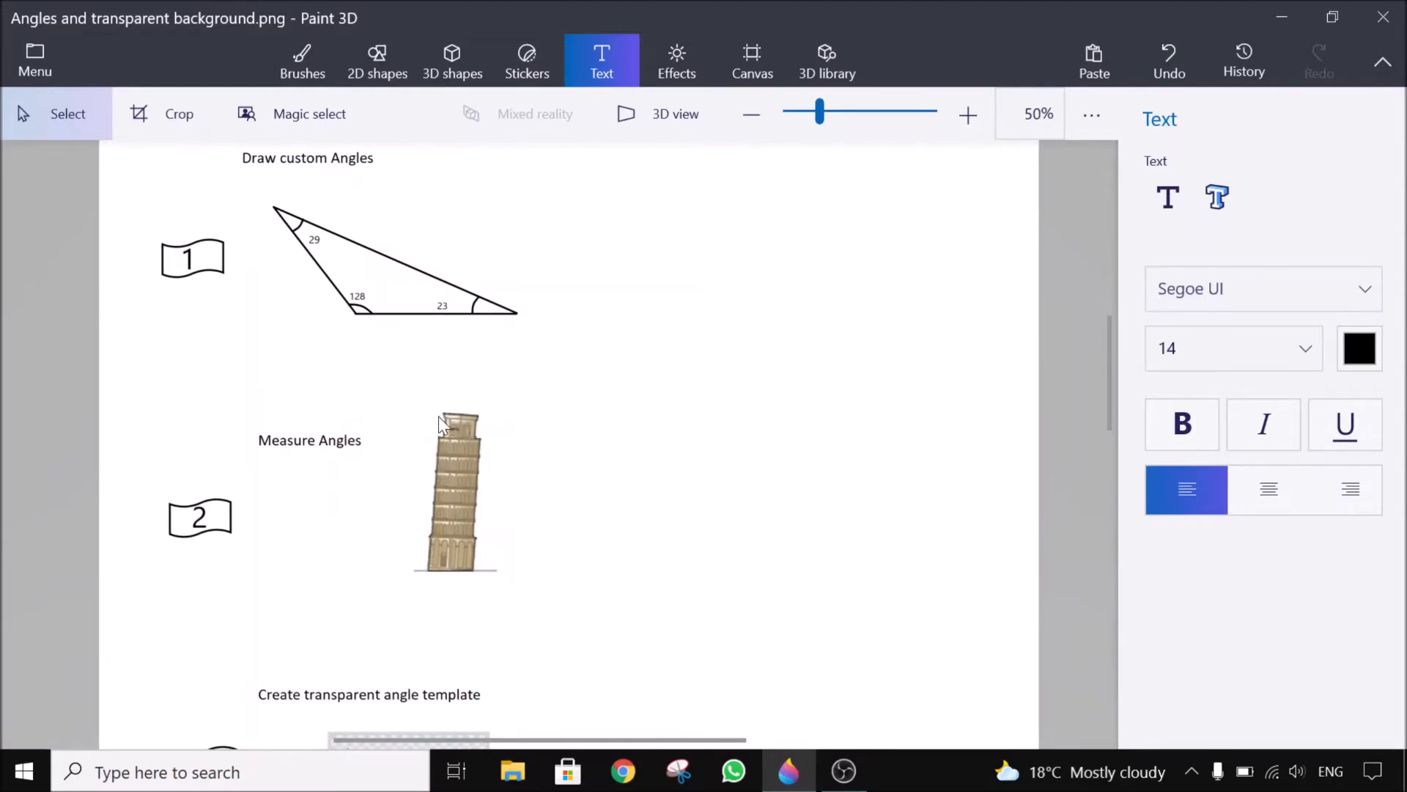
drag(503, 530, 533, 448)
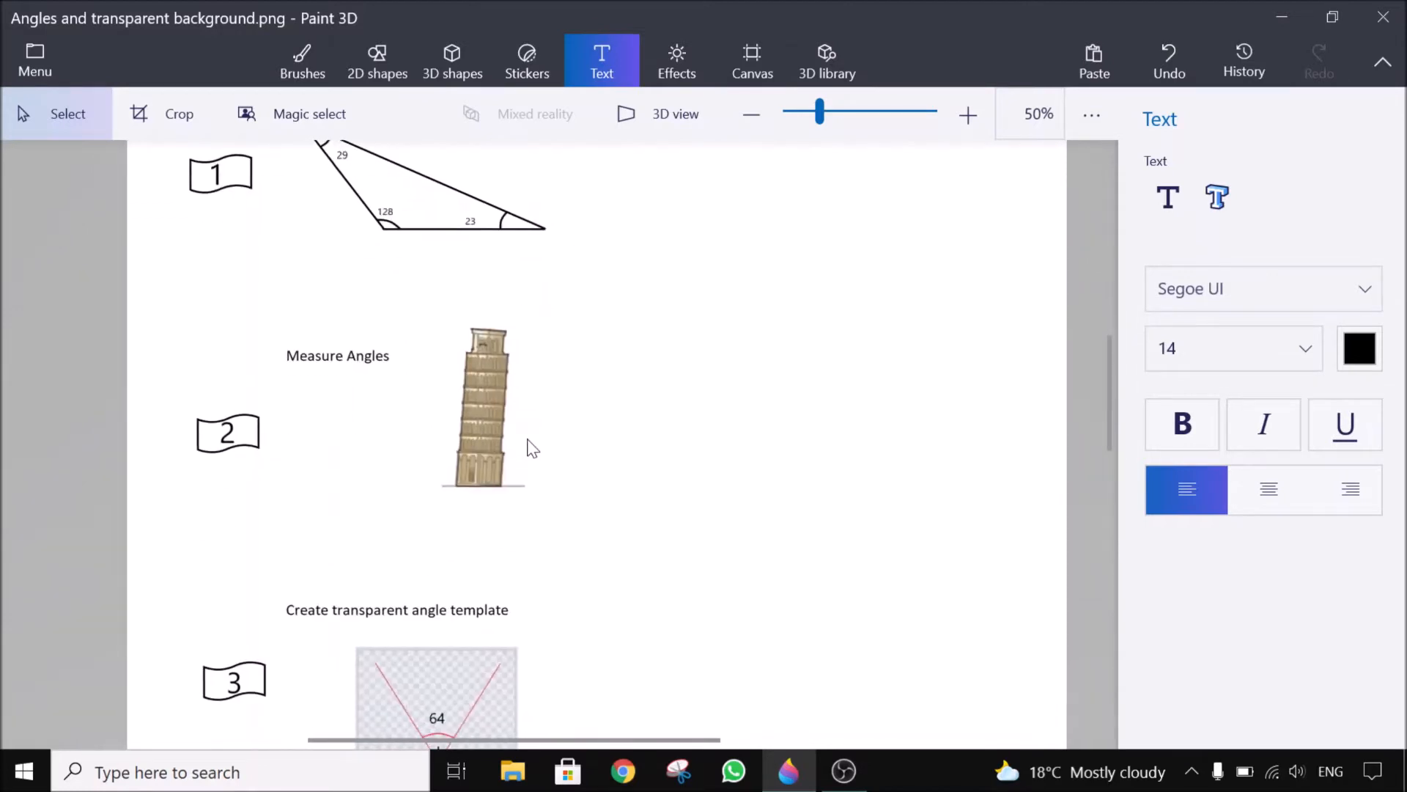
scroll(490, 494, down, 2)
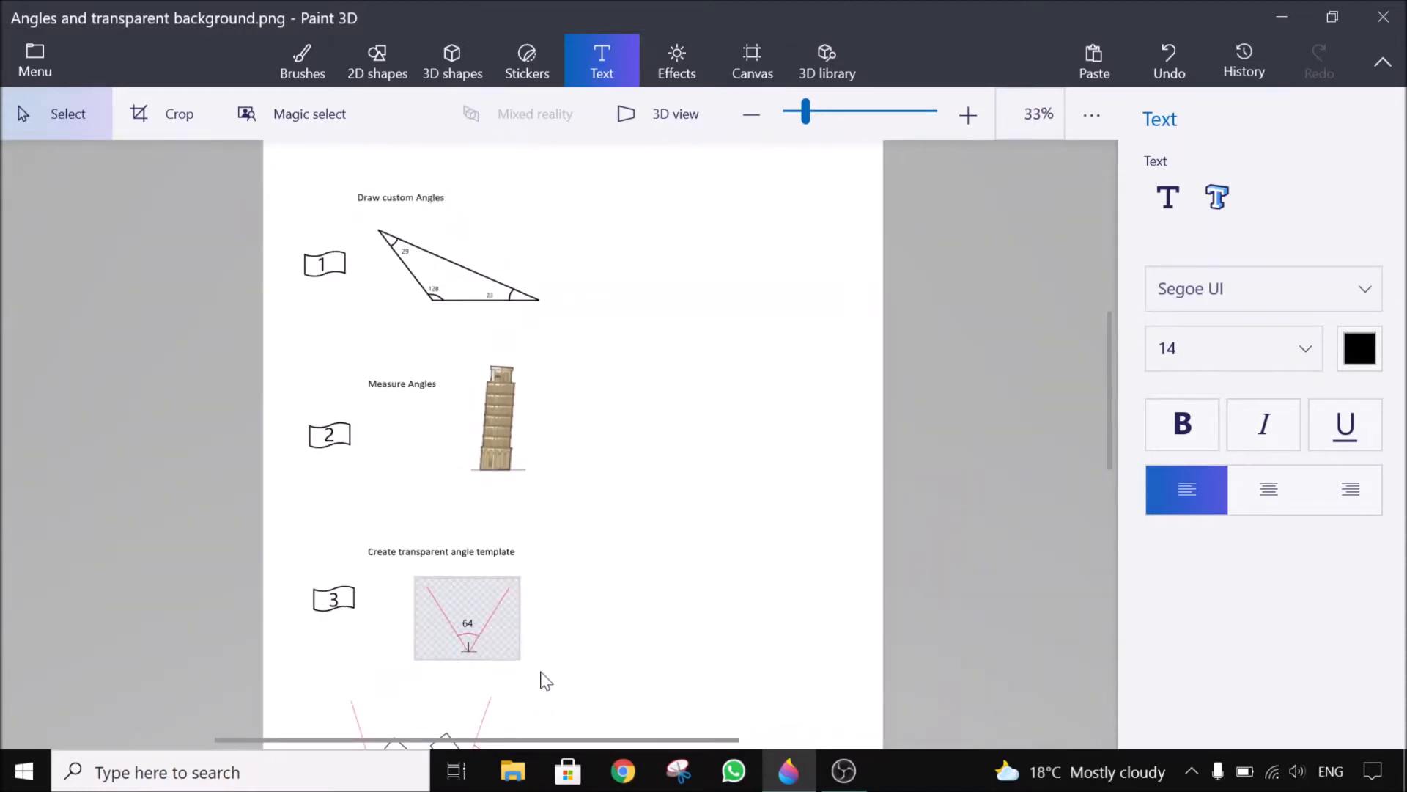
scroll(487, 618, up, 2)
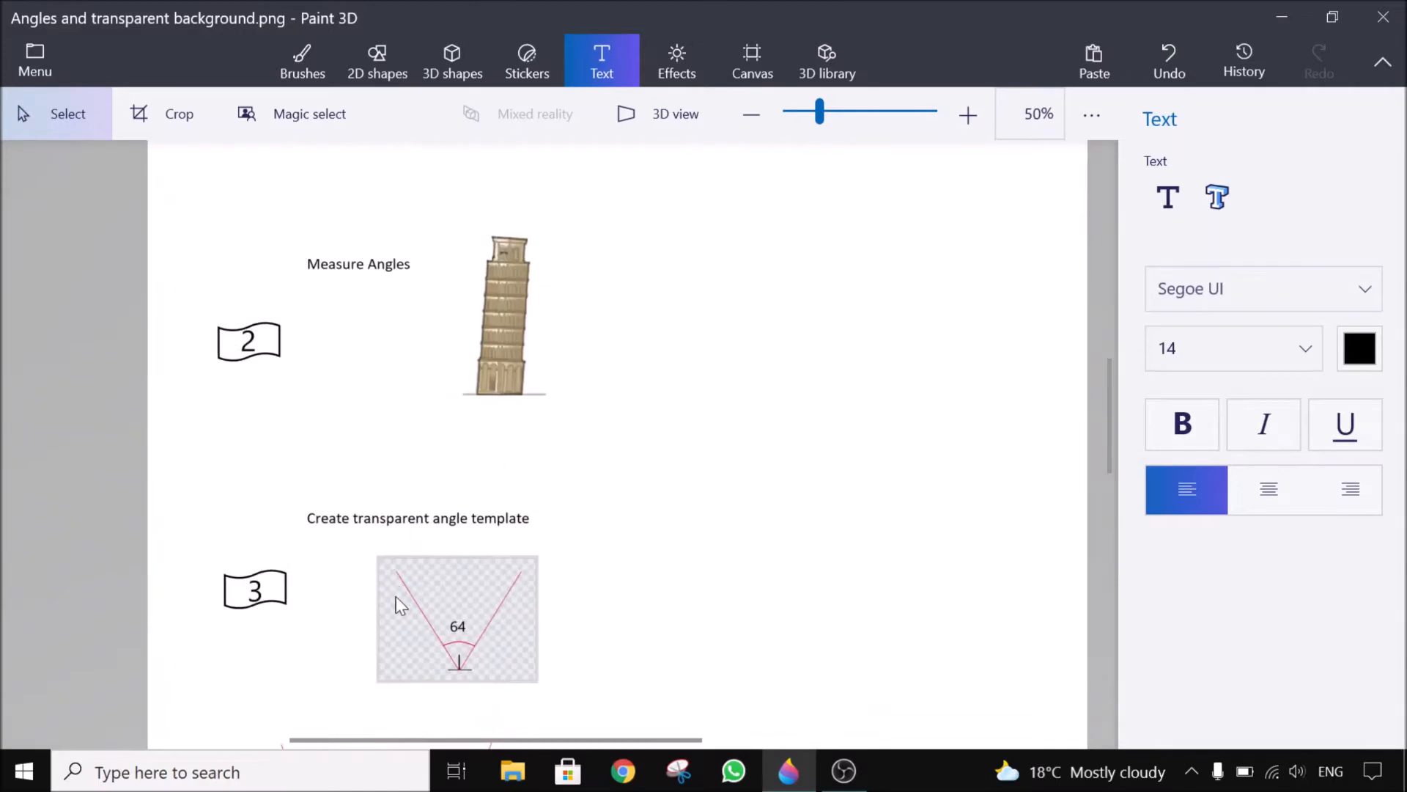
drag(498, 628, 503, 214)
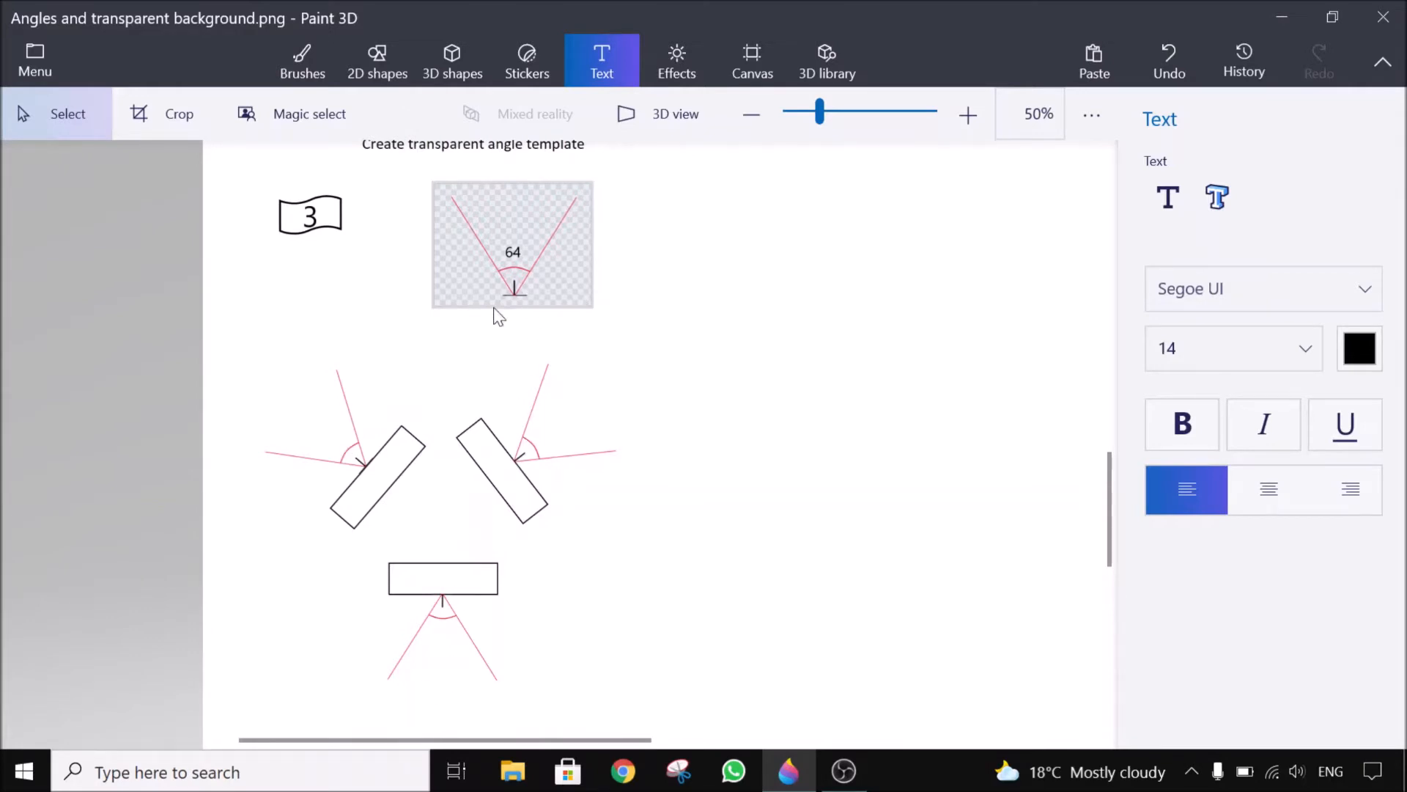
scroll(428, 390, down, 1)
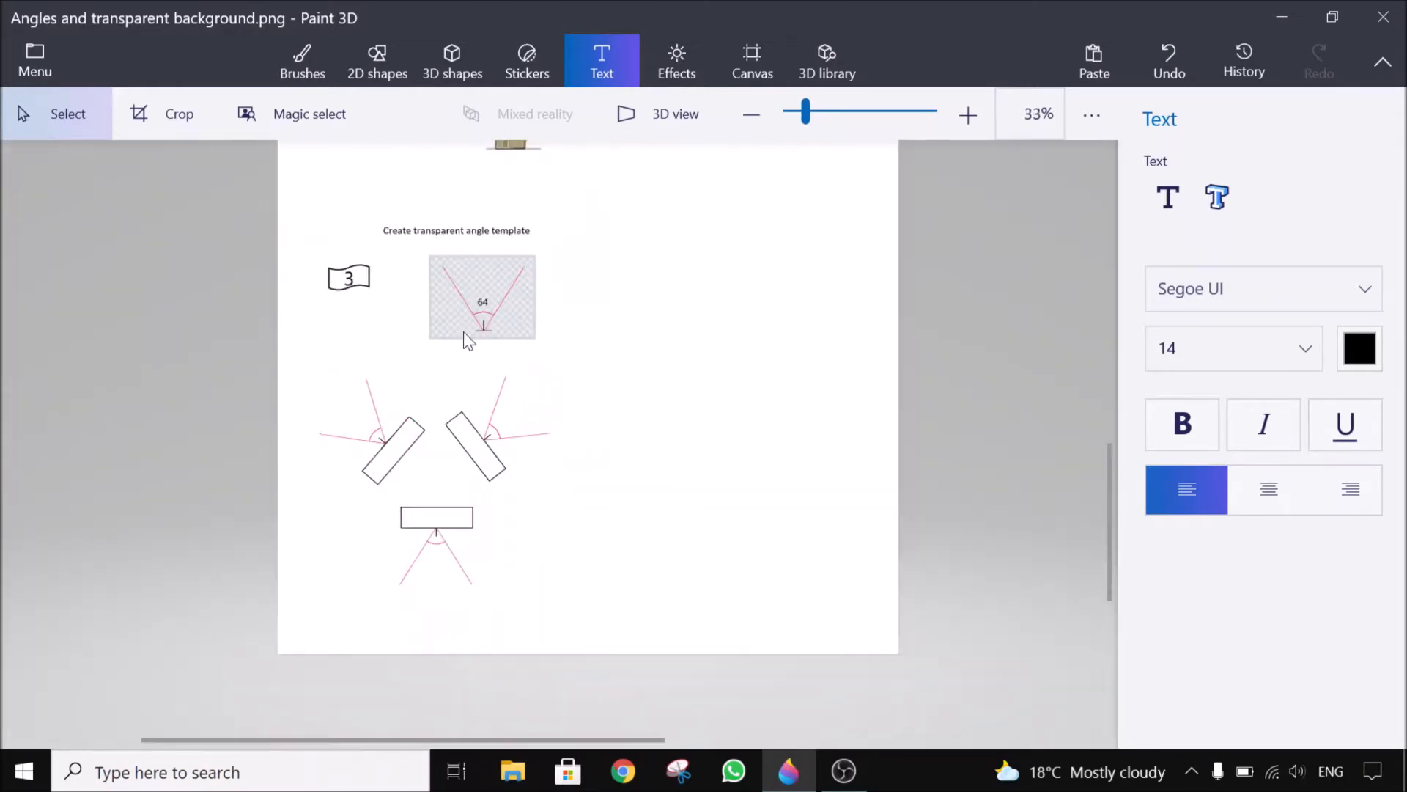
drag(514, 246, 382, 782)
scroll(315, 517, up, 4)
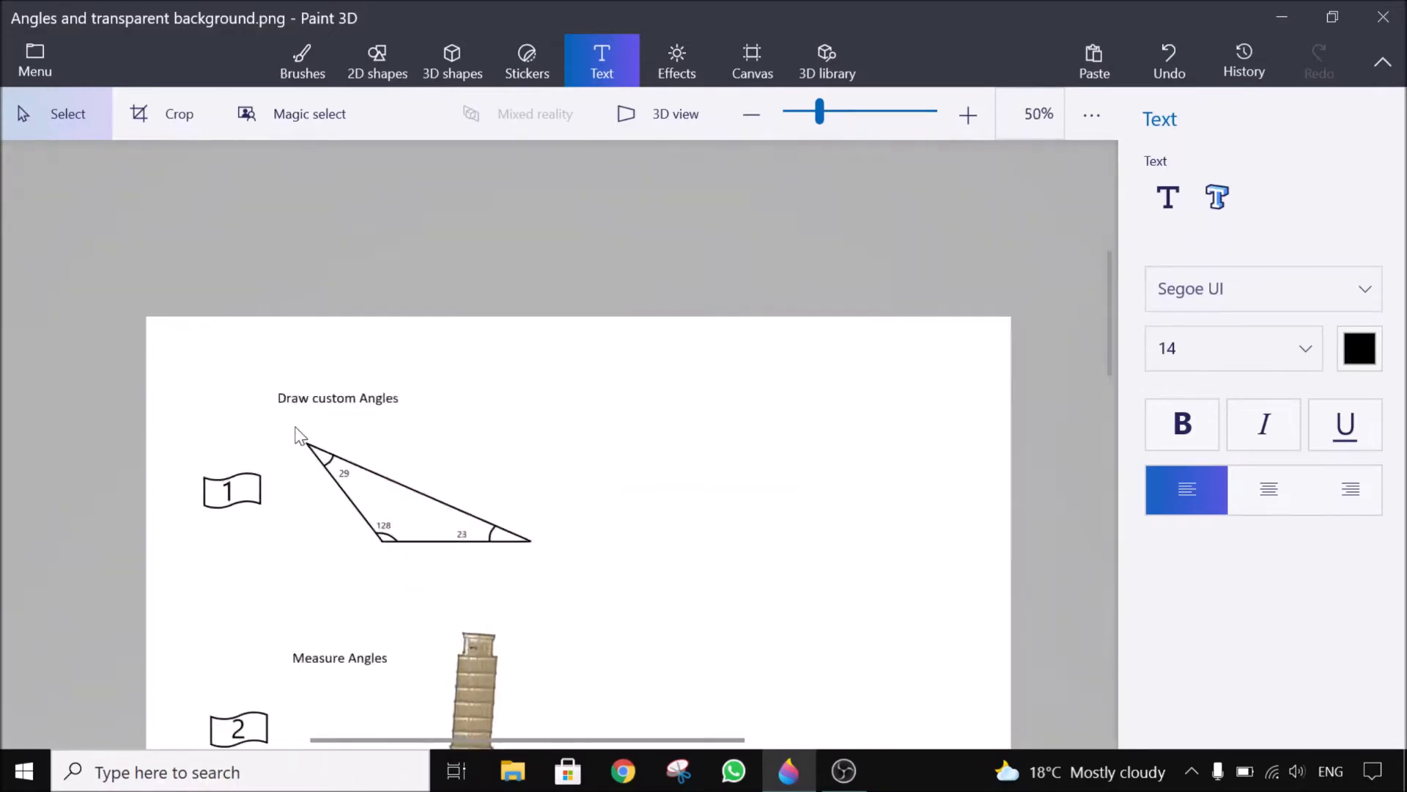
drag(468, 629, 408, 524)
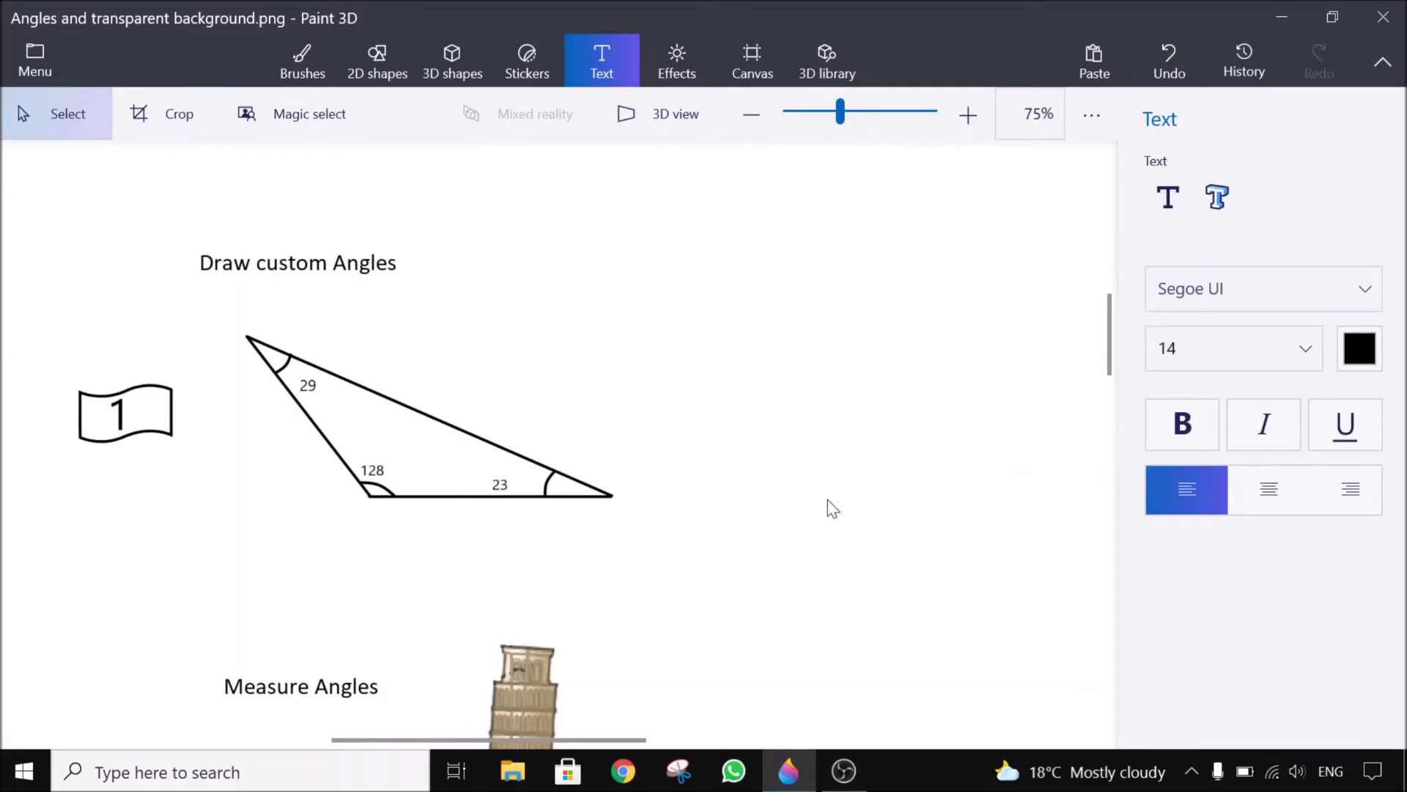
Draw a flattened square shape with a 10px solid black outline as a horizontal baseline to the right of the example triangle.
scroll(829, 506, down, 1)
drag(748, 531, 674, 480)
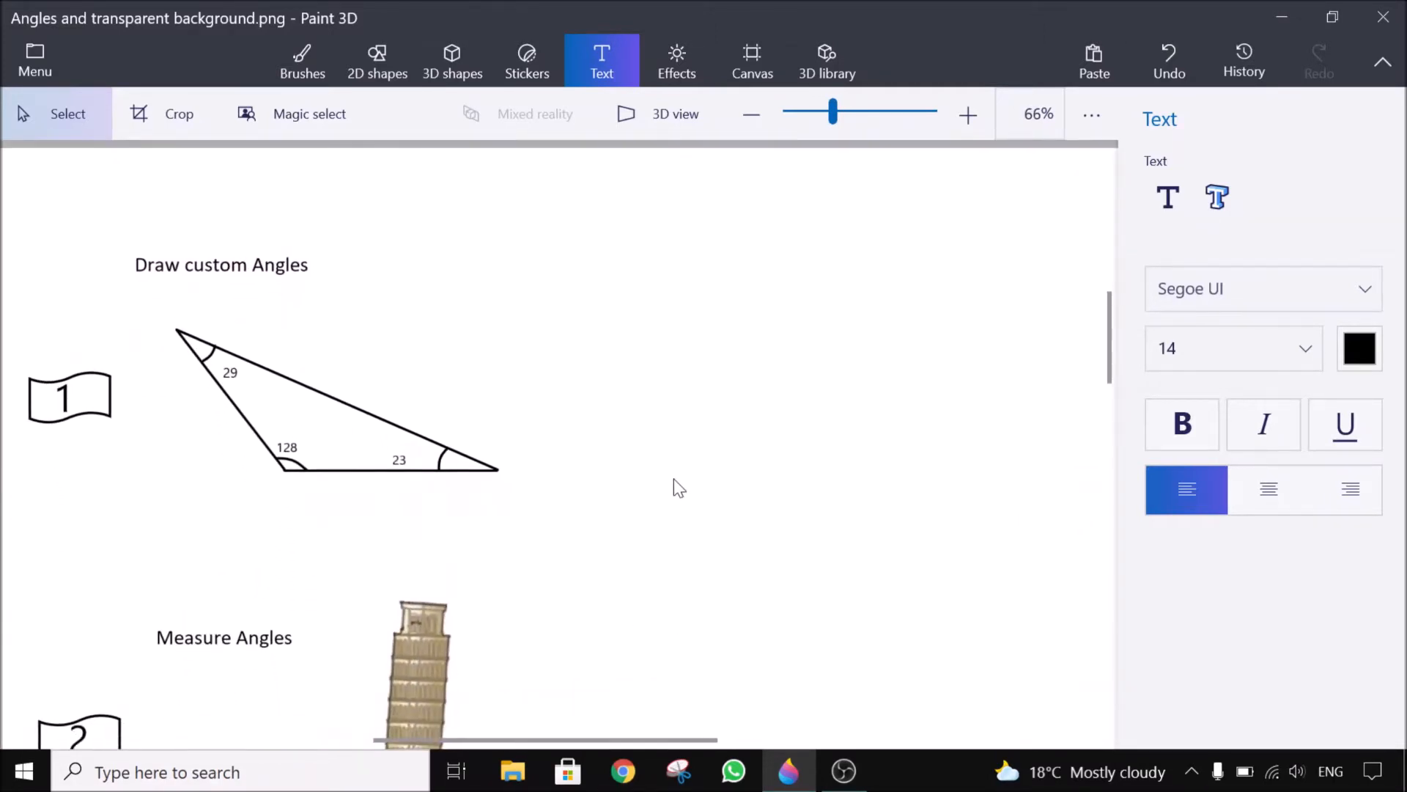
click(397, 60)
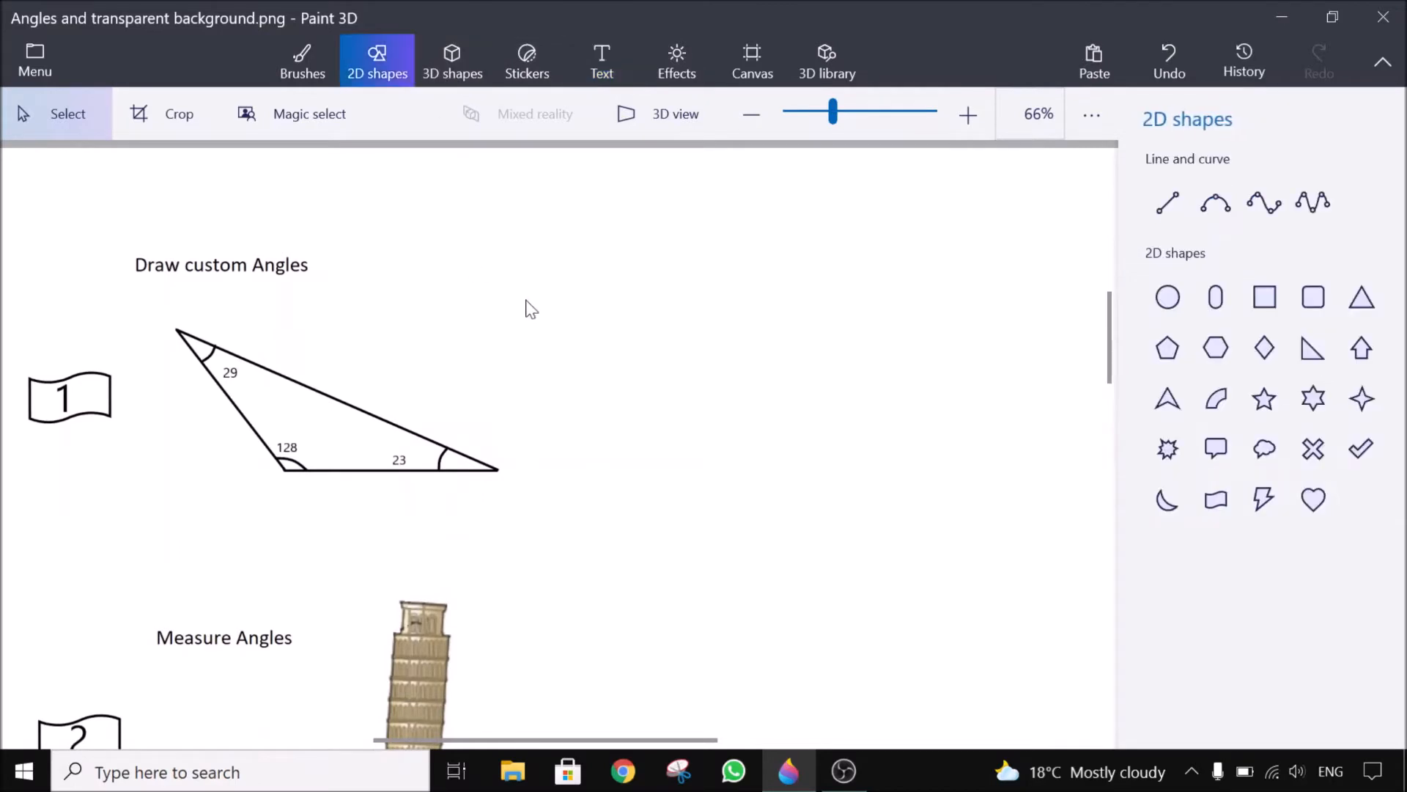
click(1264, 300)
drag(623, 463, 986, 460)
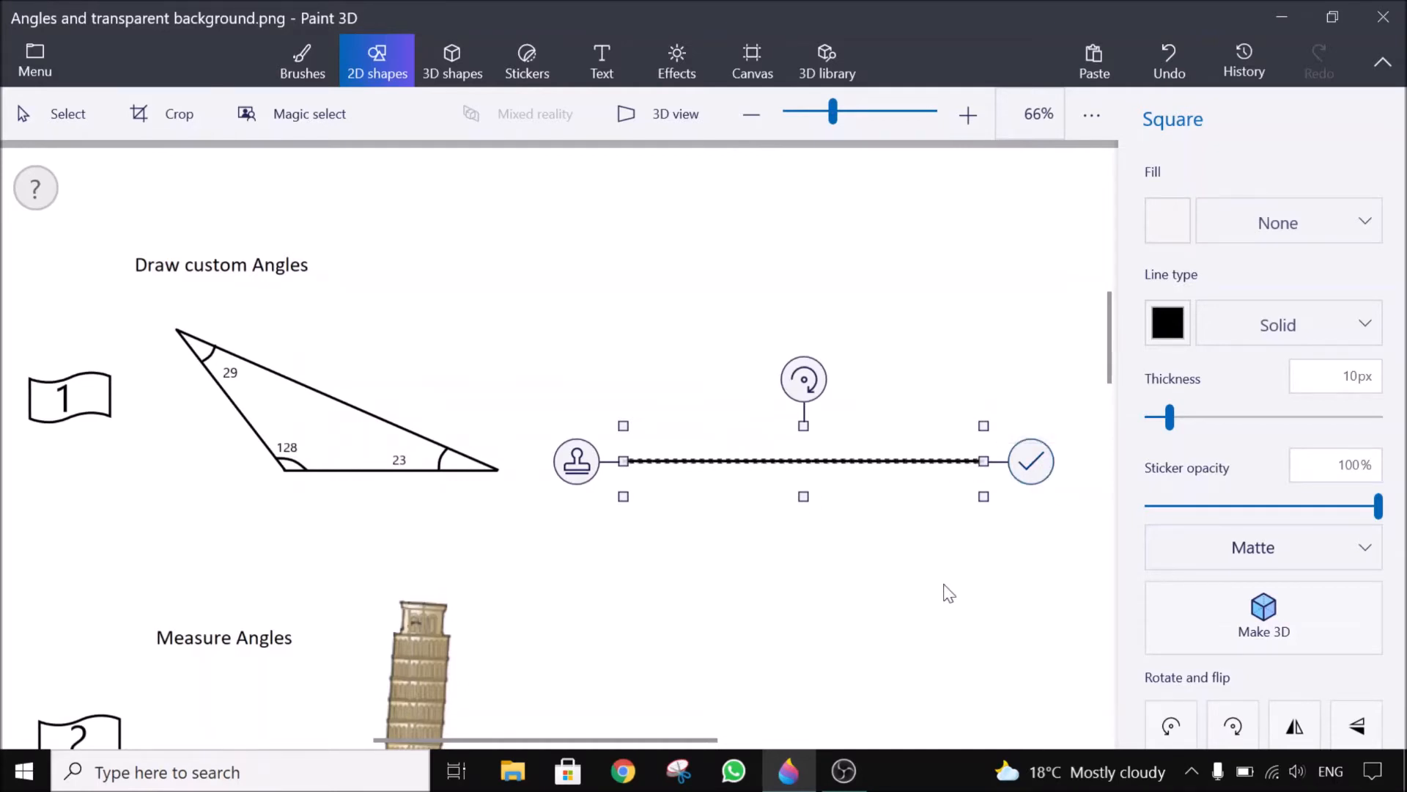
click(1029, 462)
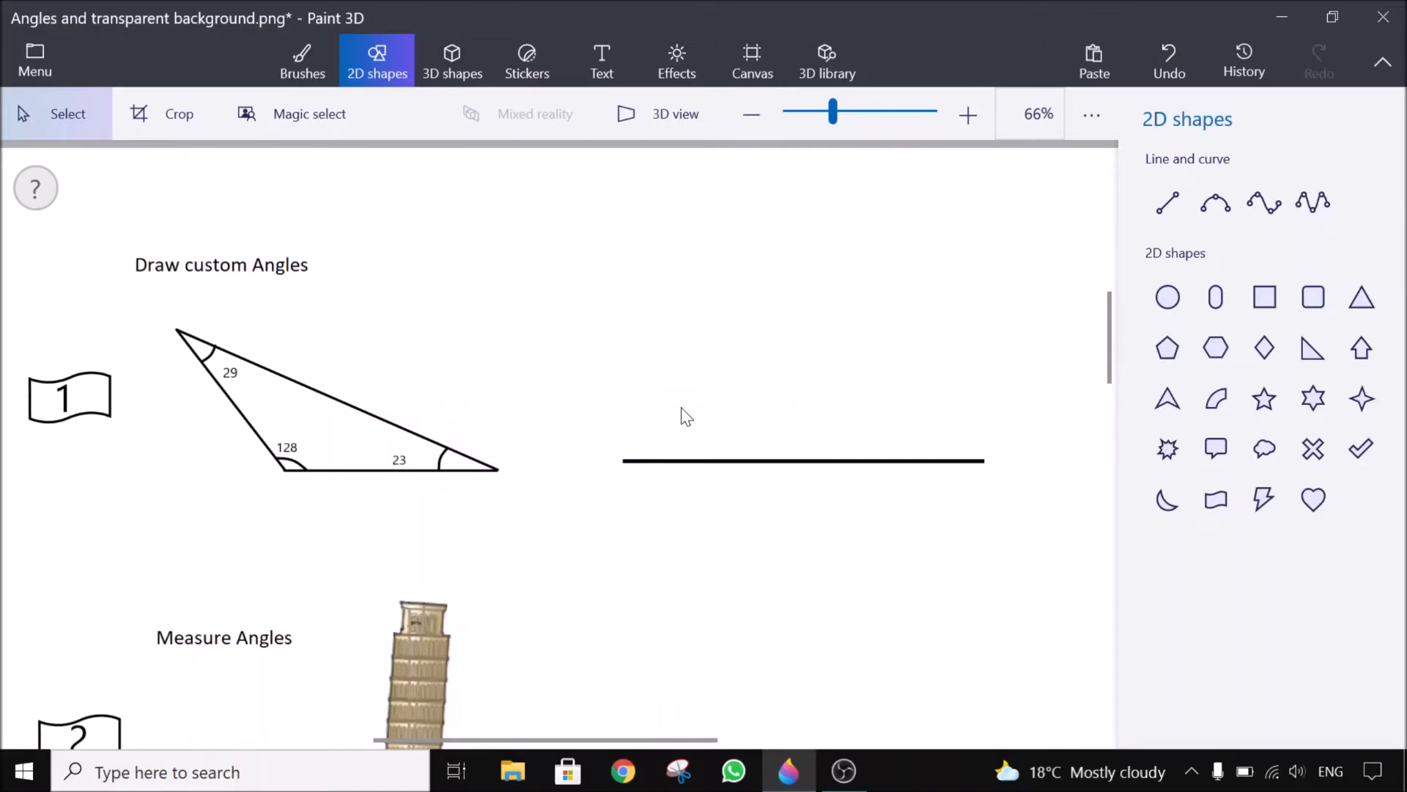
Paste a copy of the baseline just above the original and rotate it clockwise by 23°.
key(ctrl+v)
drag(345, 672, 802, 350)
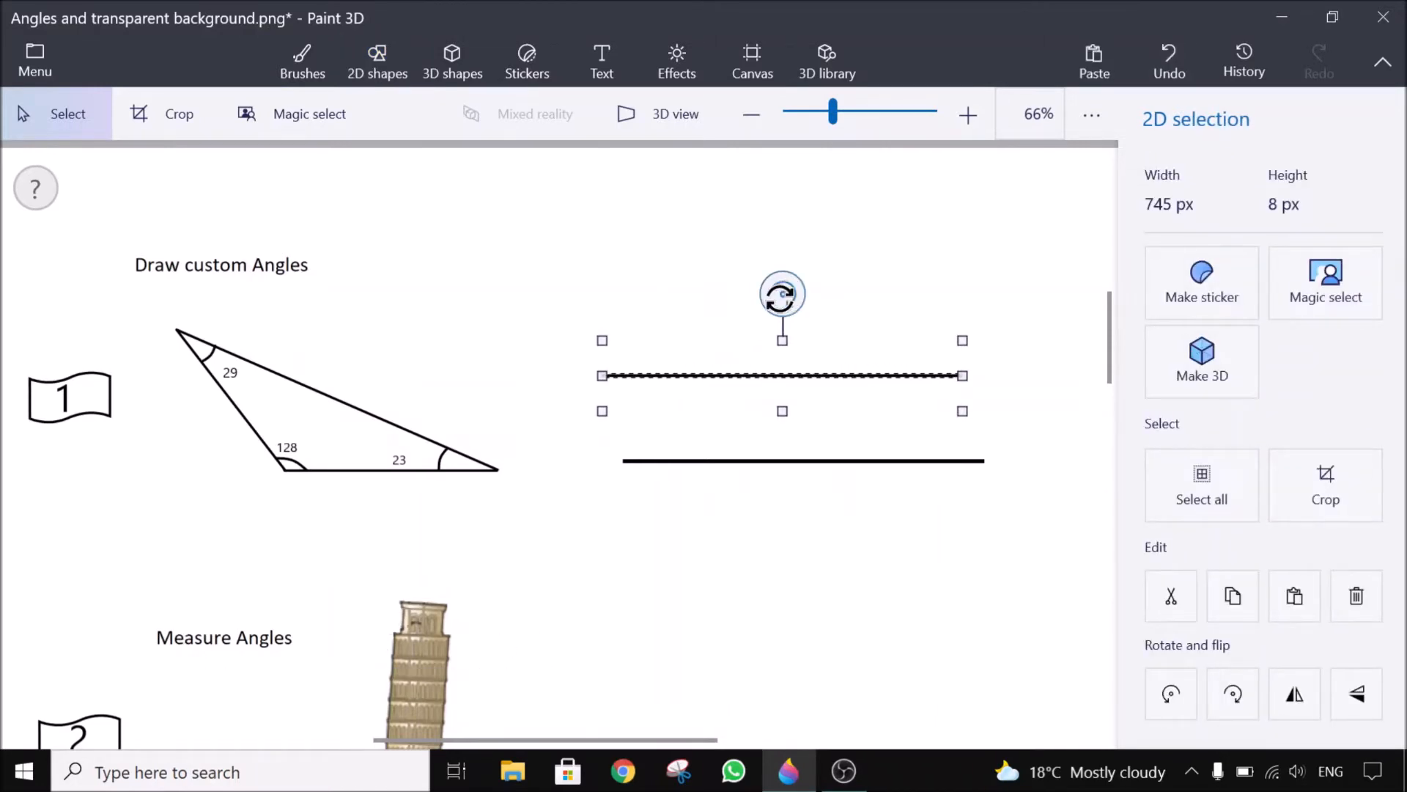
drag(783, 293, 814, 311)
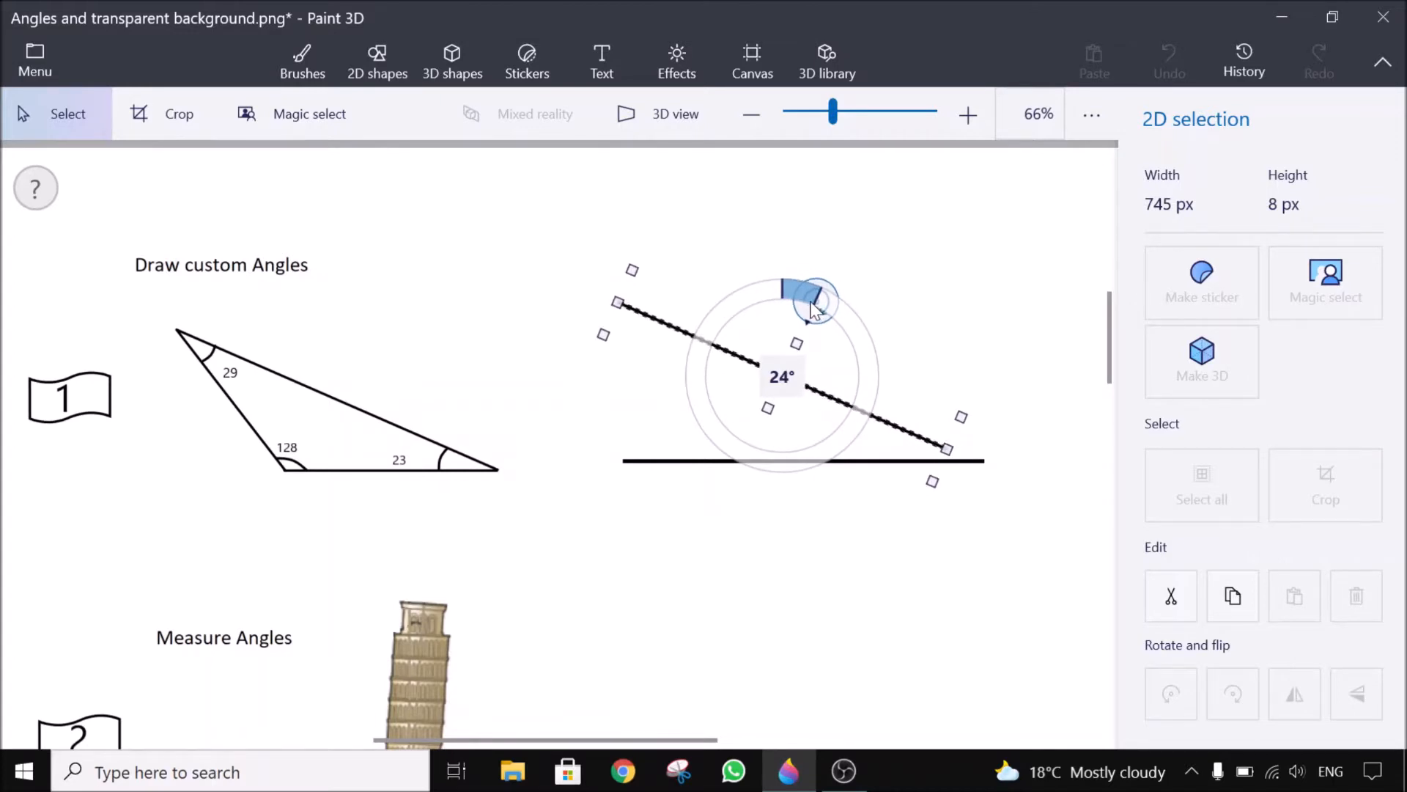
drag(814, 310, 814, 303)
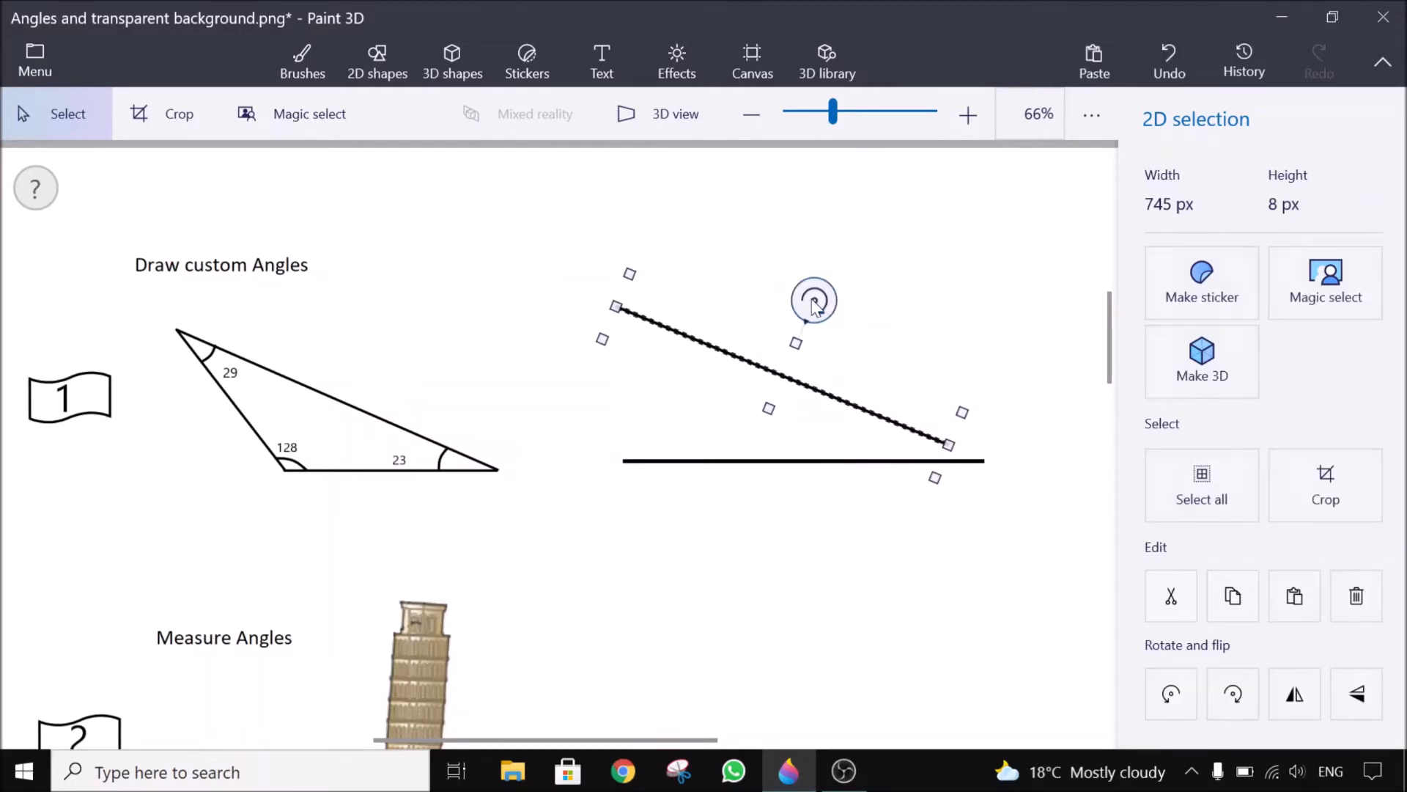
drag(809, 302, 816, 306)
Align the rotated line's lower end with the baseline's right end and stretch its upper end well beyond the baseline's left end.
drag(785, 374, 820, 391)
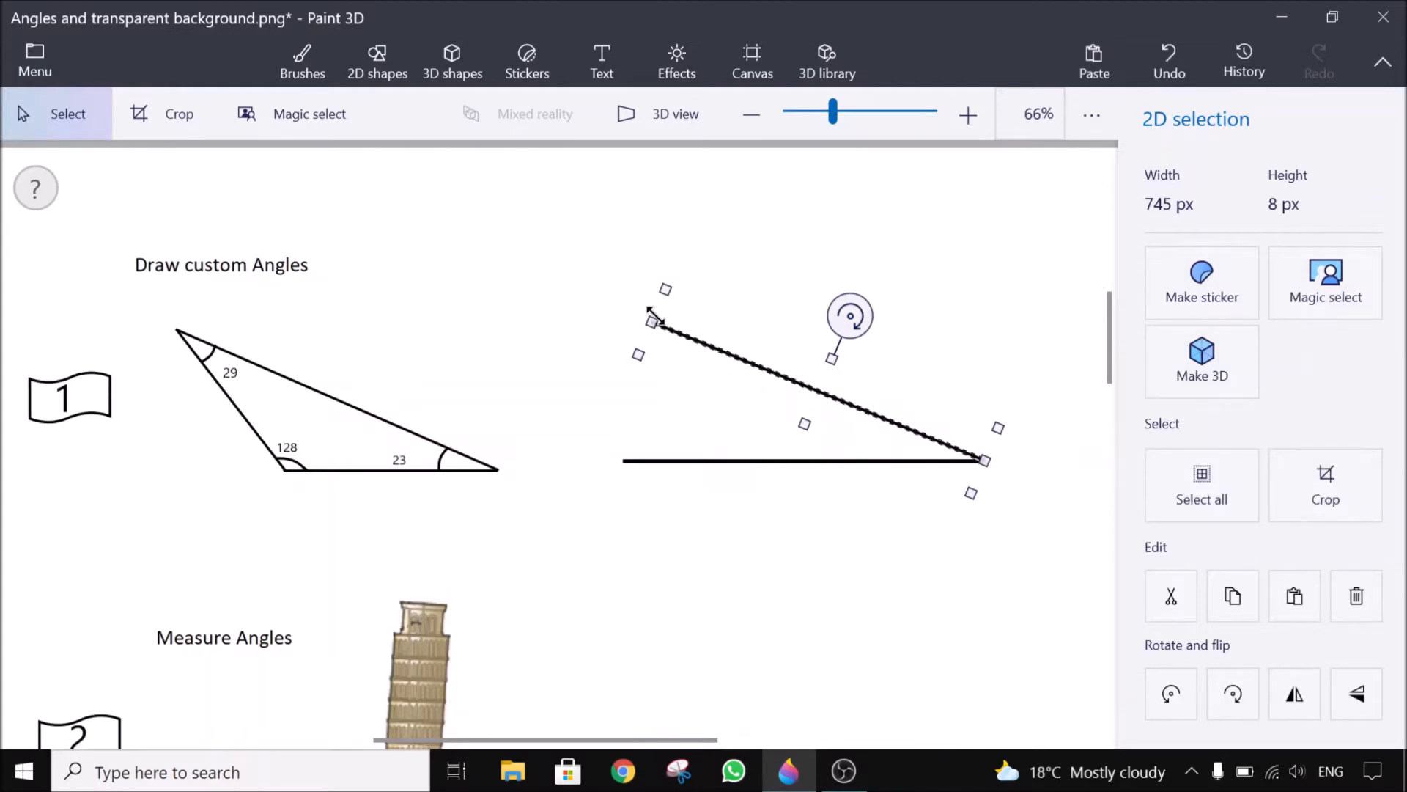
drag(651, 321, 471, 254)
click(811, 523)
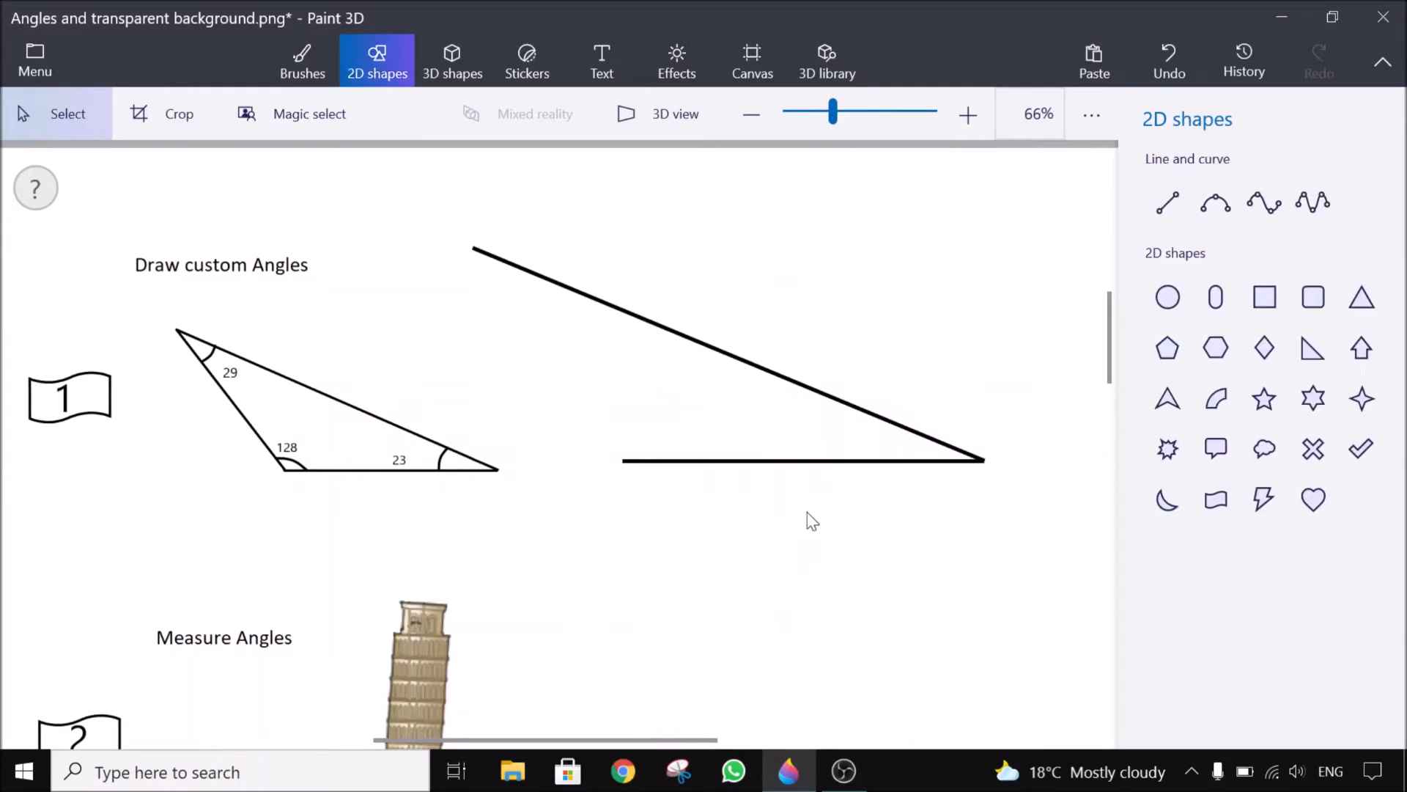
click(602, 60)
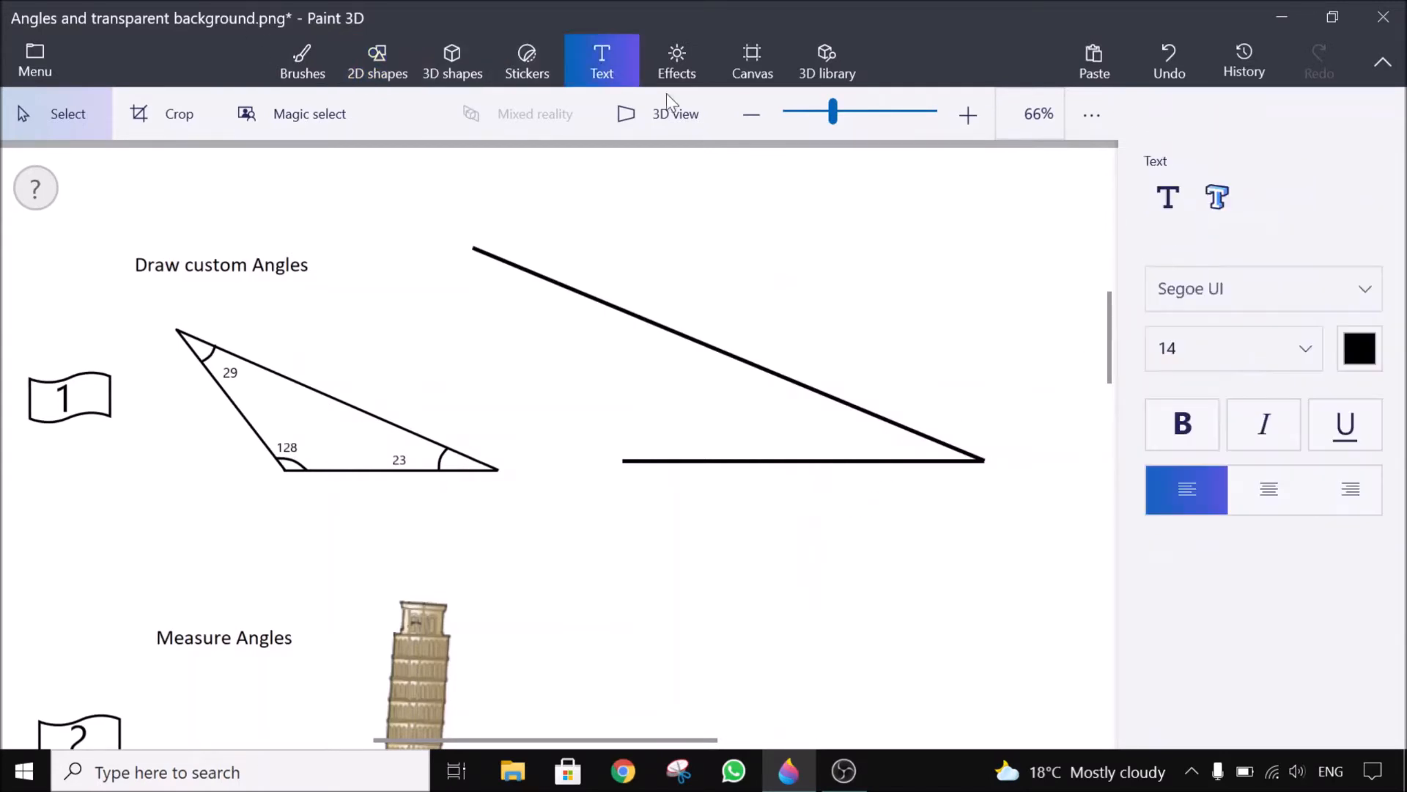
click(378, 61)
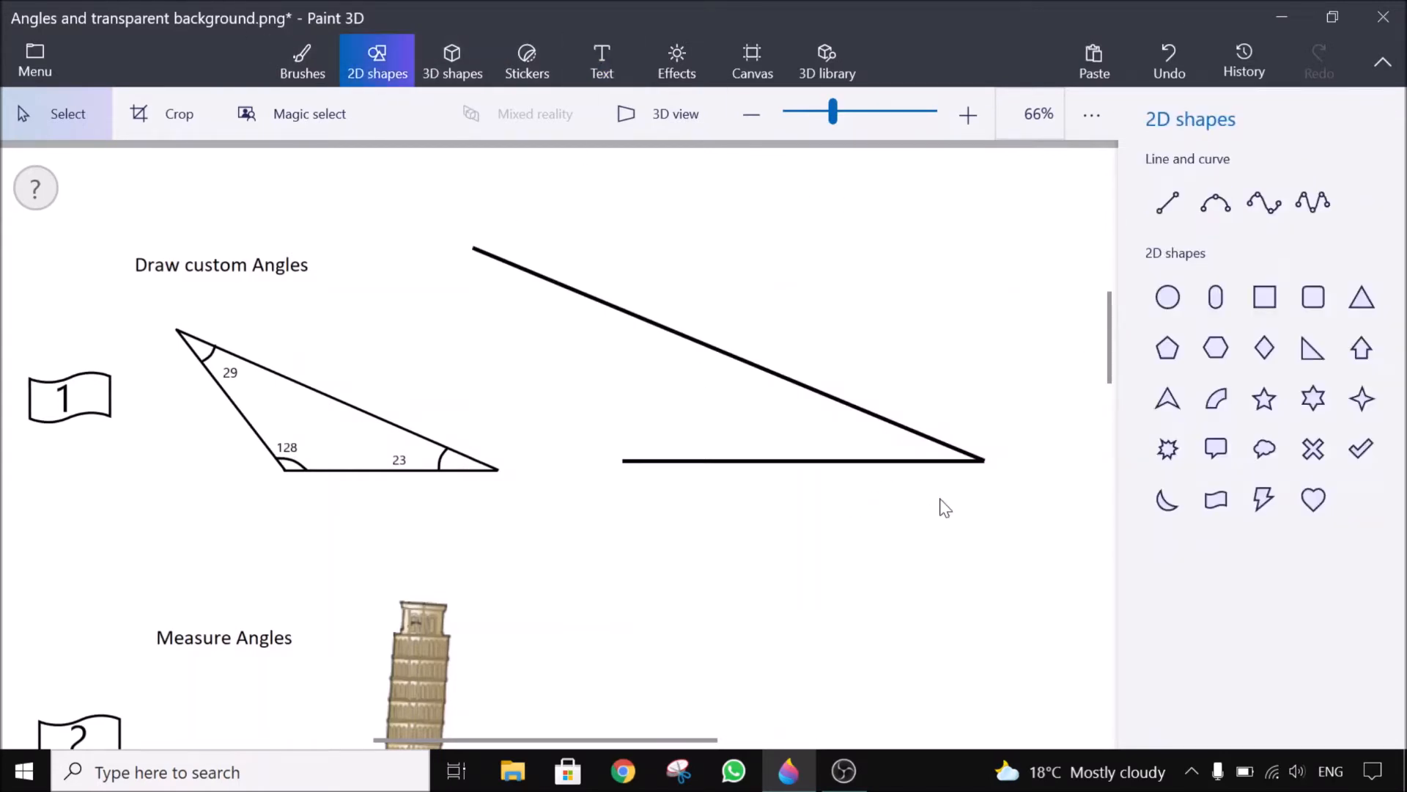
click(1215, 202)
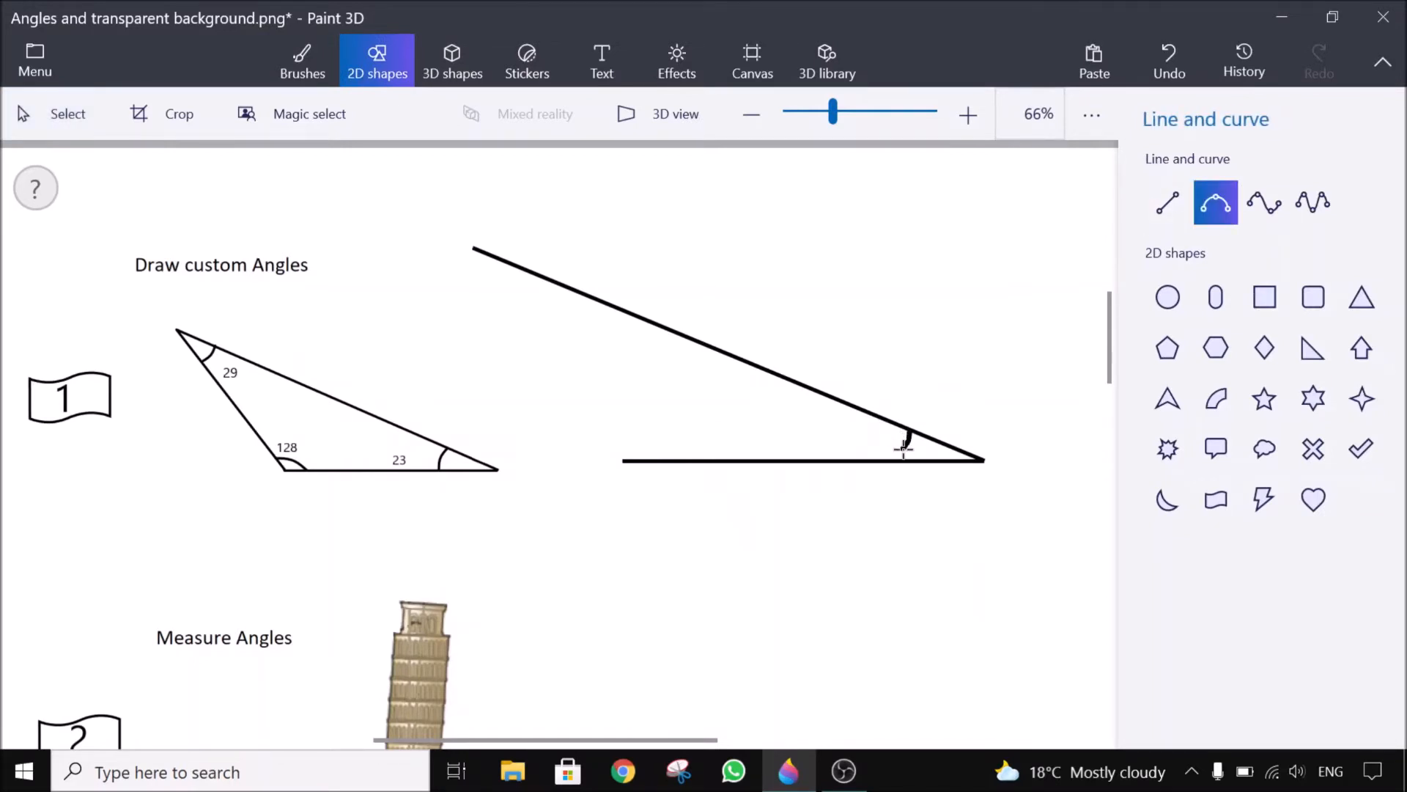
drag(904, 450, 903, 452)
key(Delete)
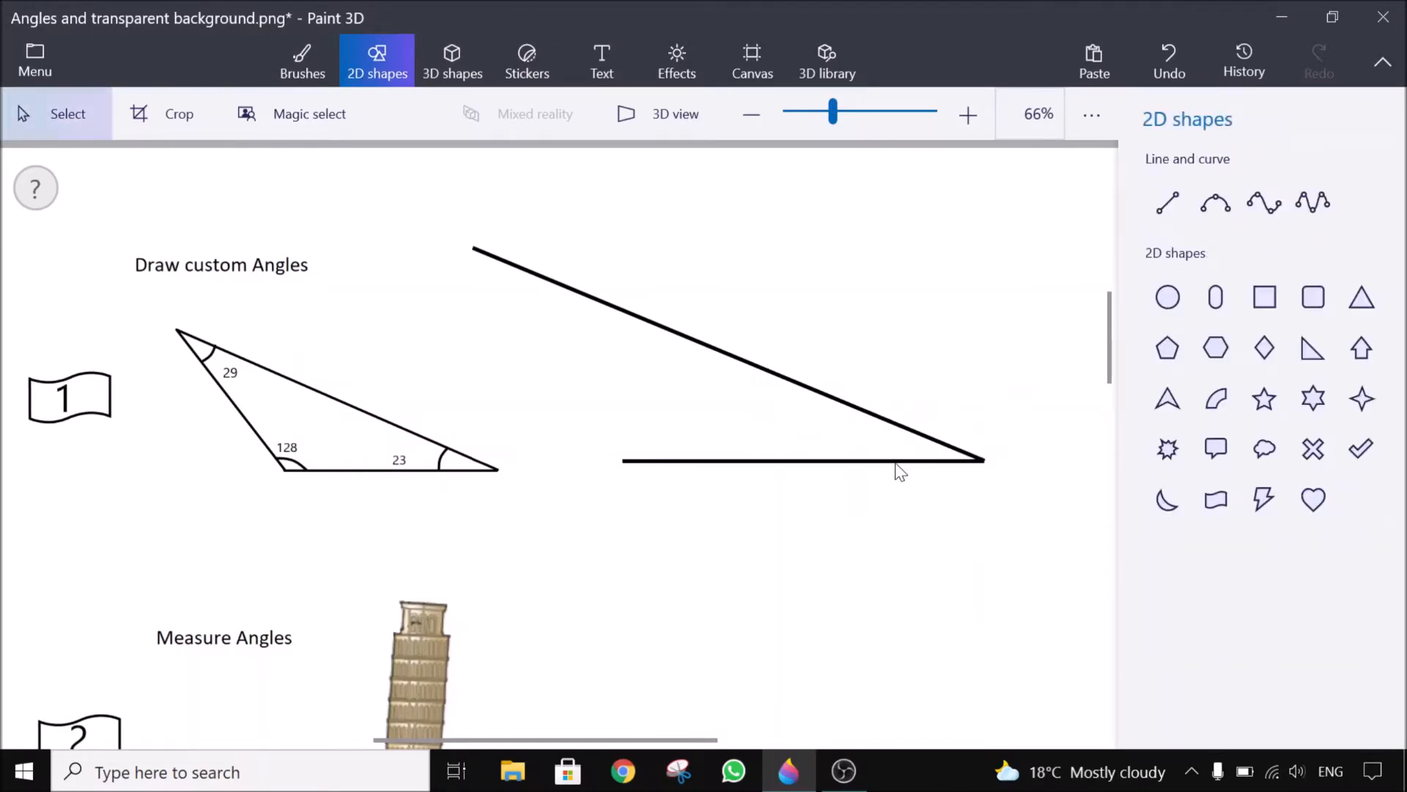
Draw a 3-point curve as an angle arc between the baseline and the sloped line near their shared corner.
click(1215, 202)
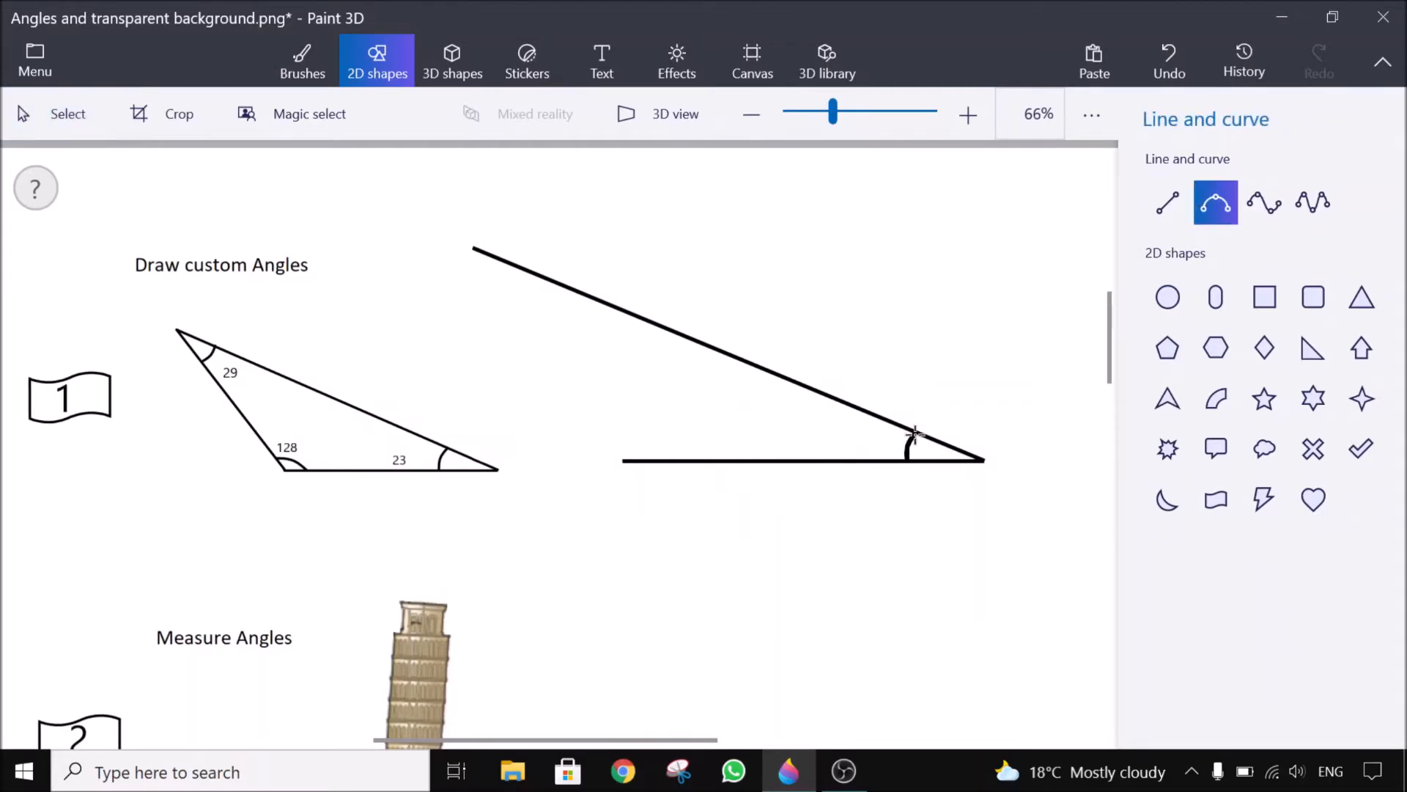
drag(915, 434, 914, 433)
click(856, 541)
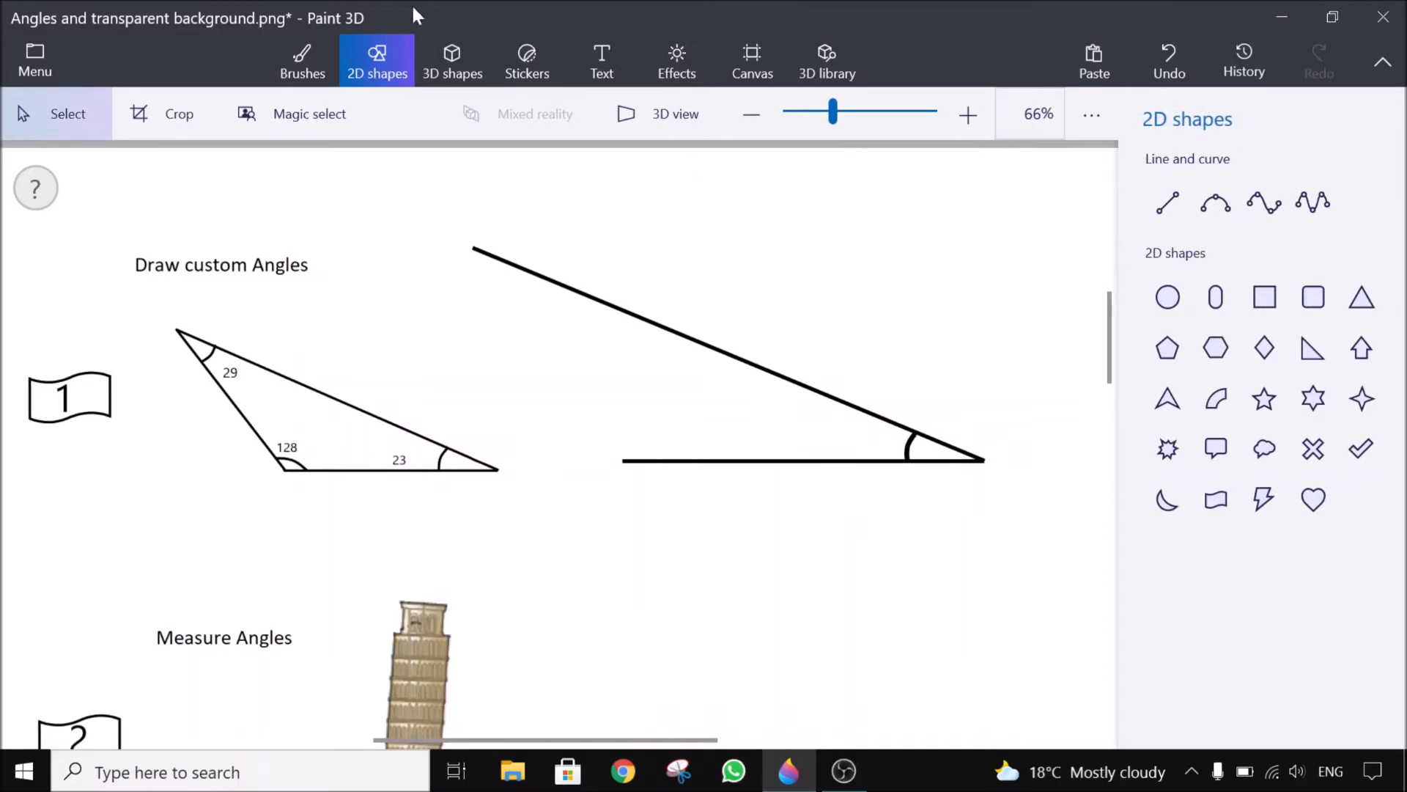
Add the 2D text label "23" at font size 20 beside the arc, inside the angle.
click(596, 68)
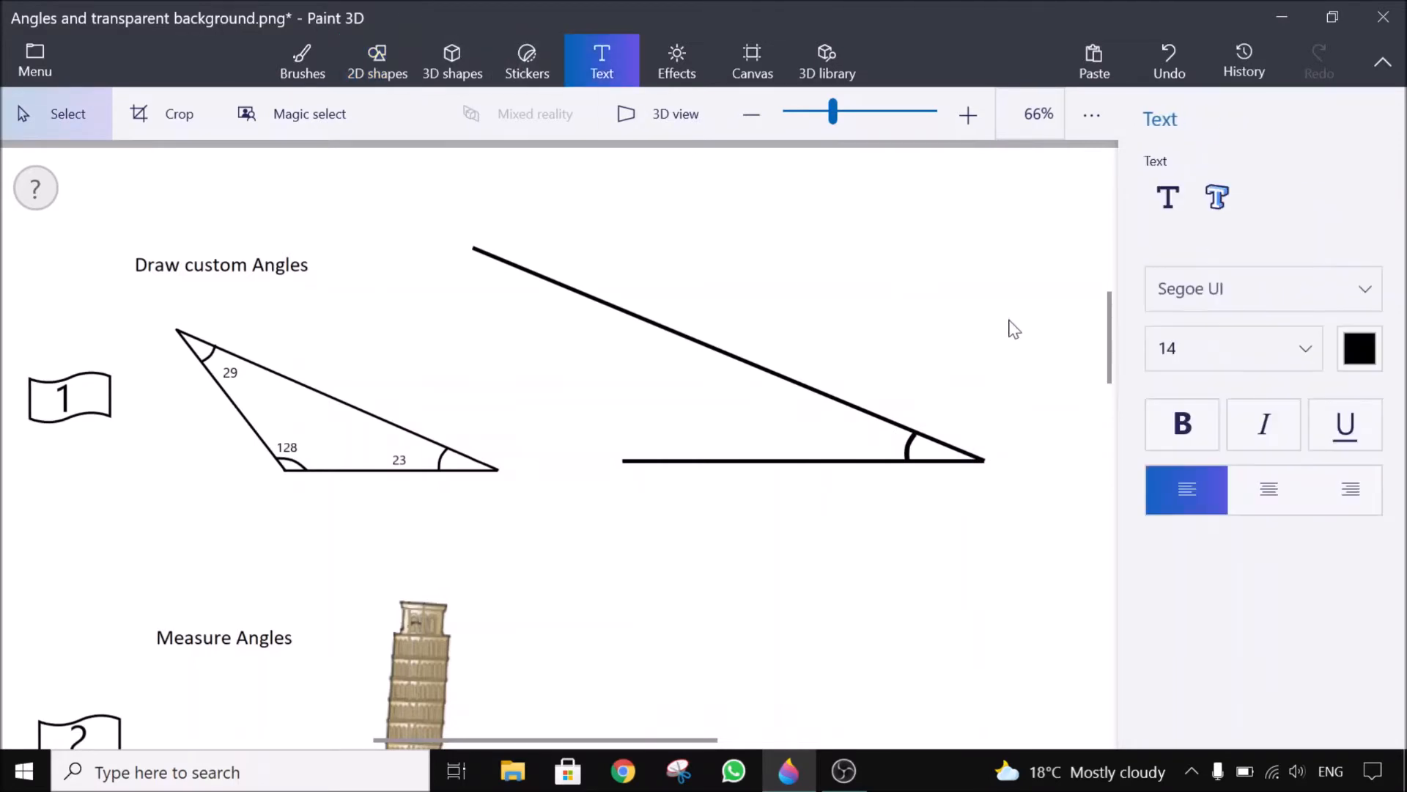
click(839, 419)
text(23)
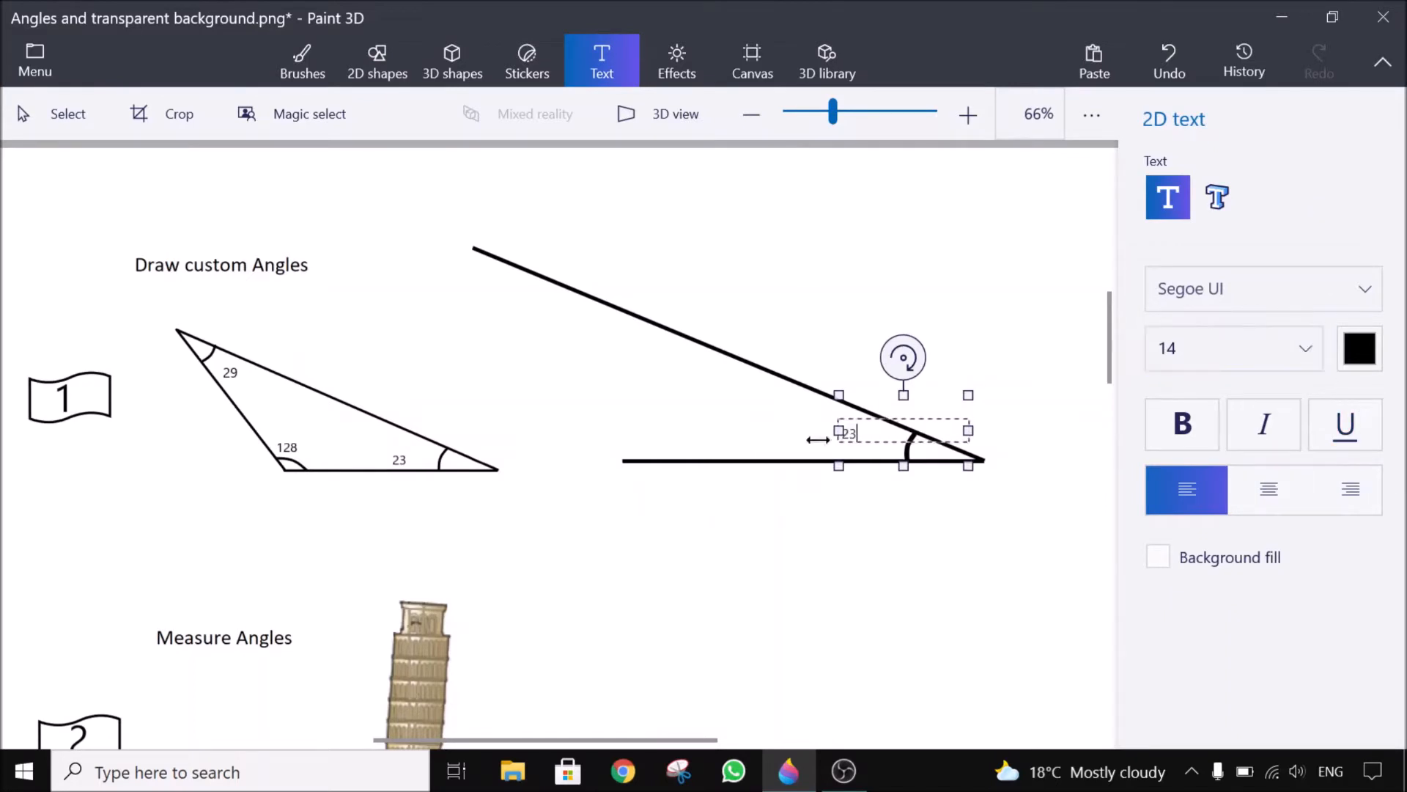
key(ctrl+a)
click(1304, 351)
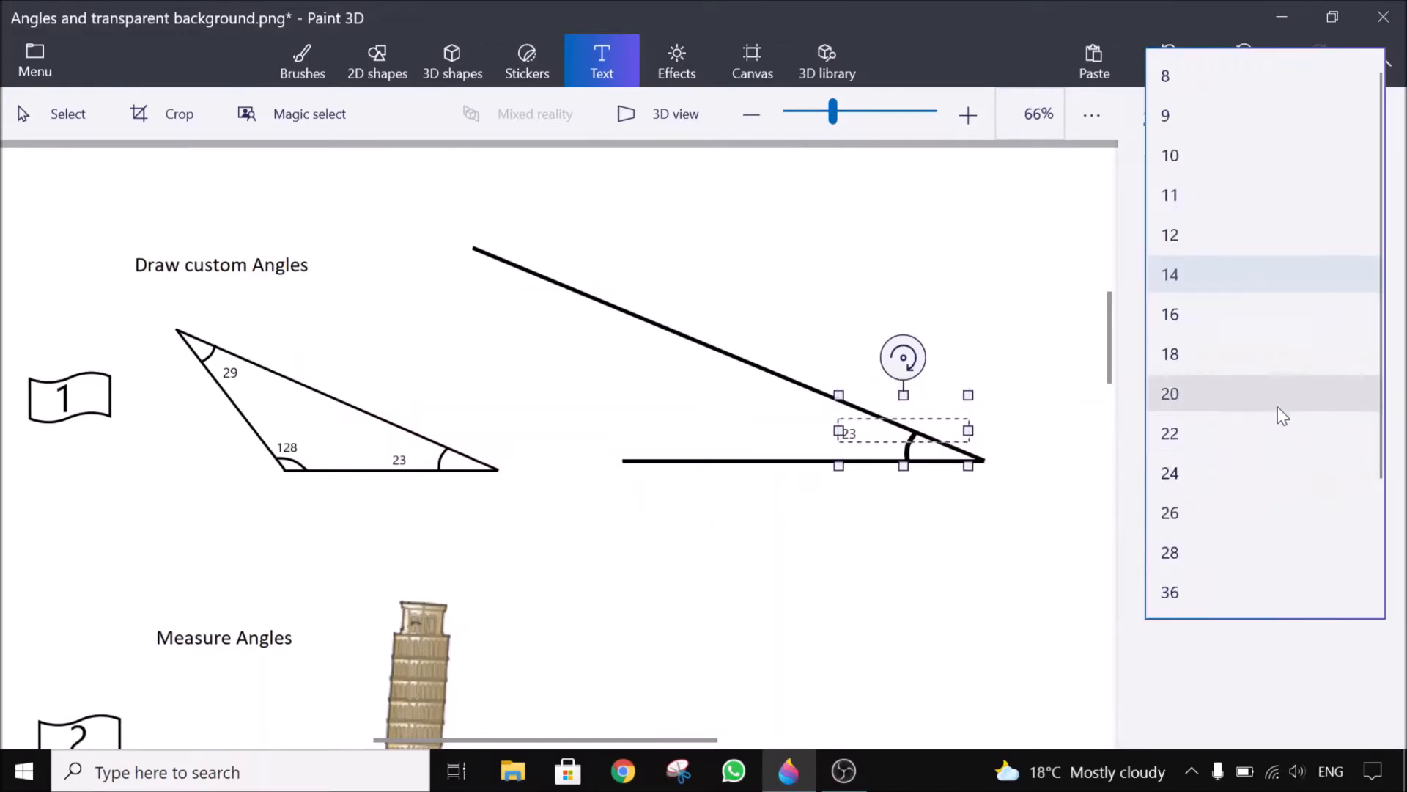
click(1239, 392)
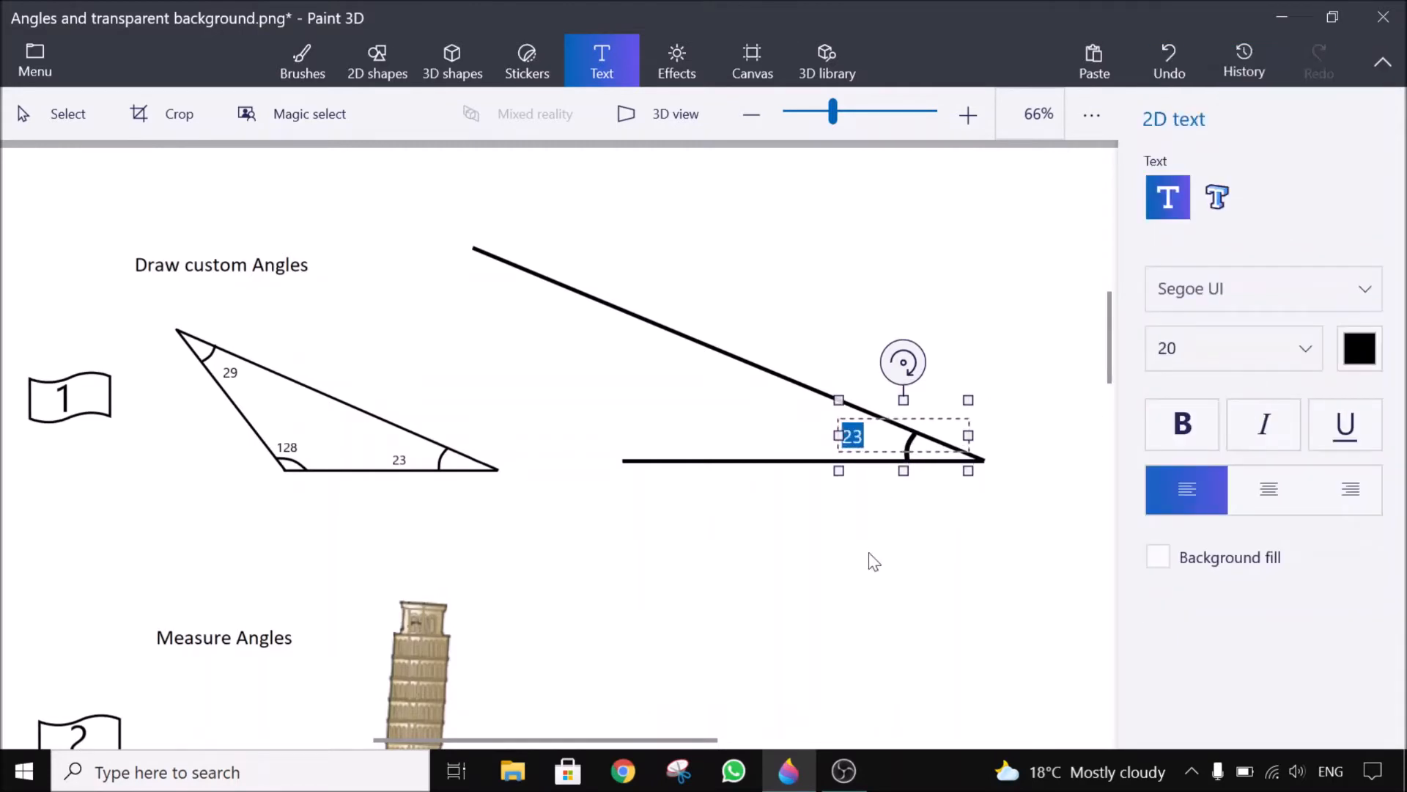
click(869, 573)
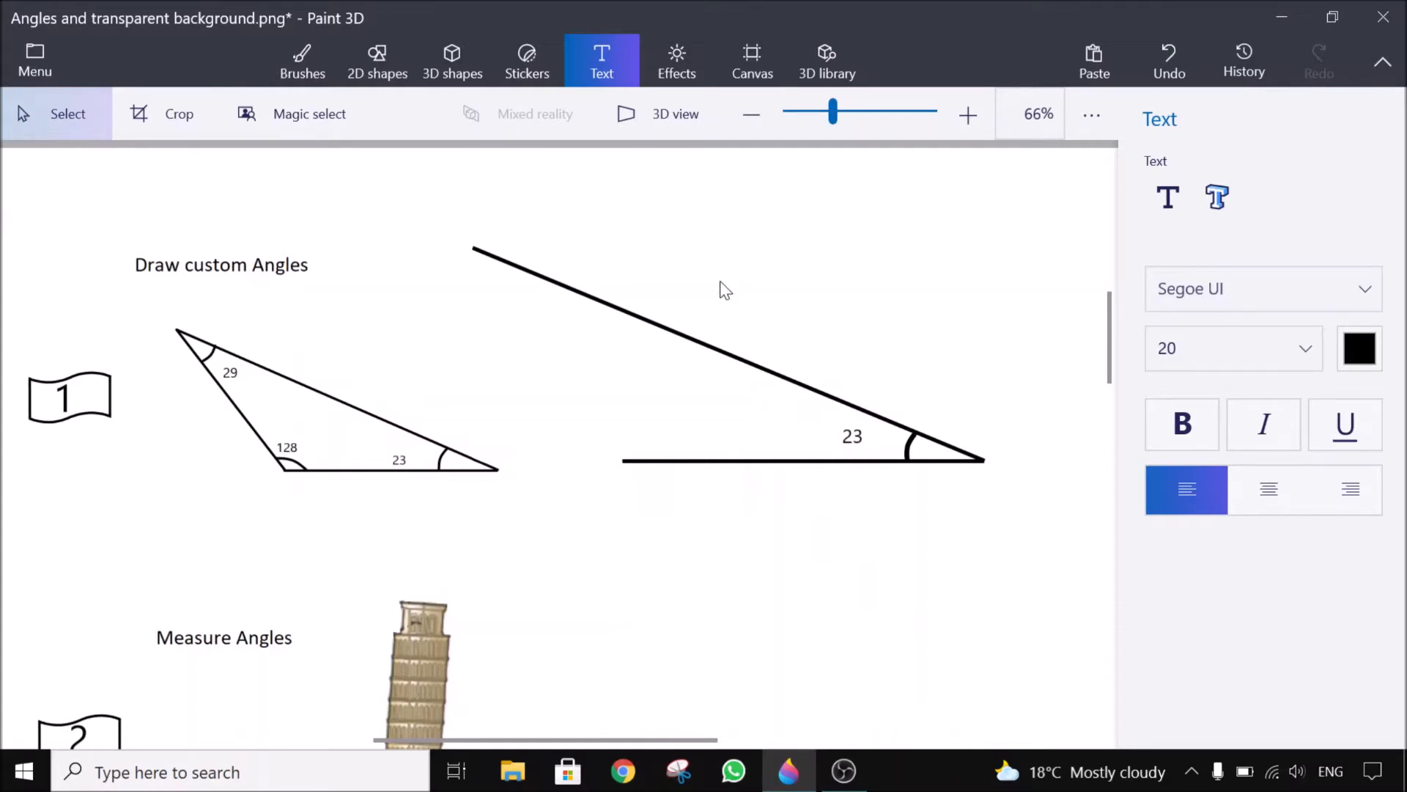
Paste another copy of the line and rotate it 128° counterclockwise, placing it across the left ends of the baseline and sloped line.
key(ctrl+v)
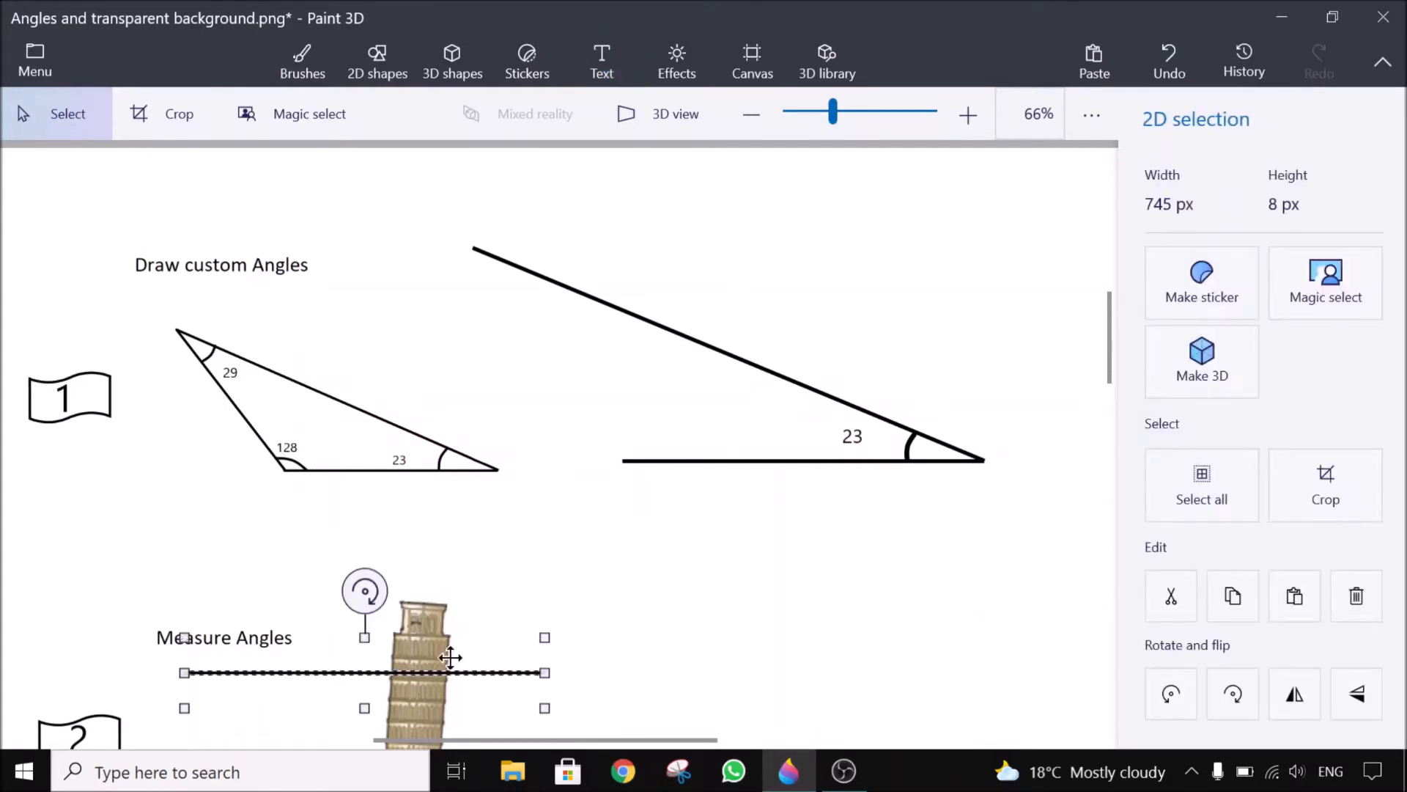
drag(415, 669, 707, 411)
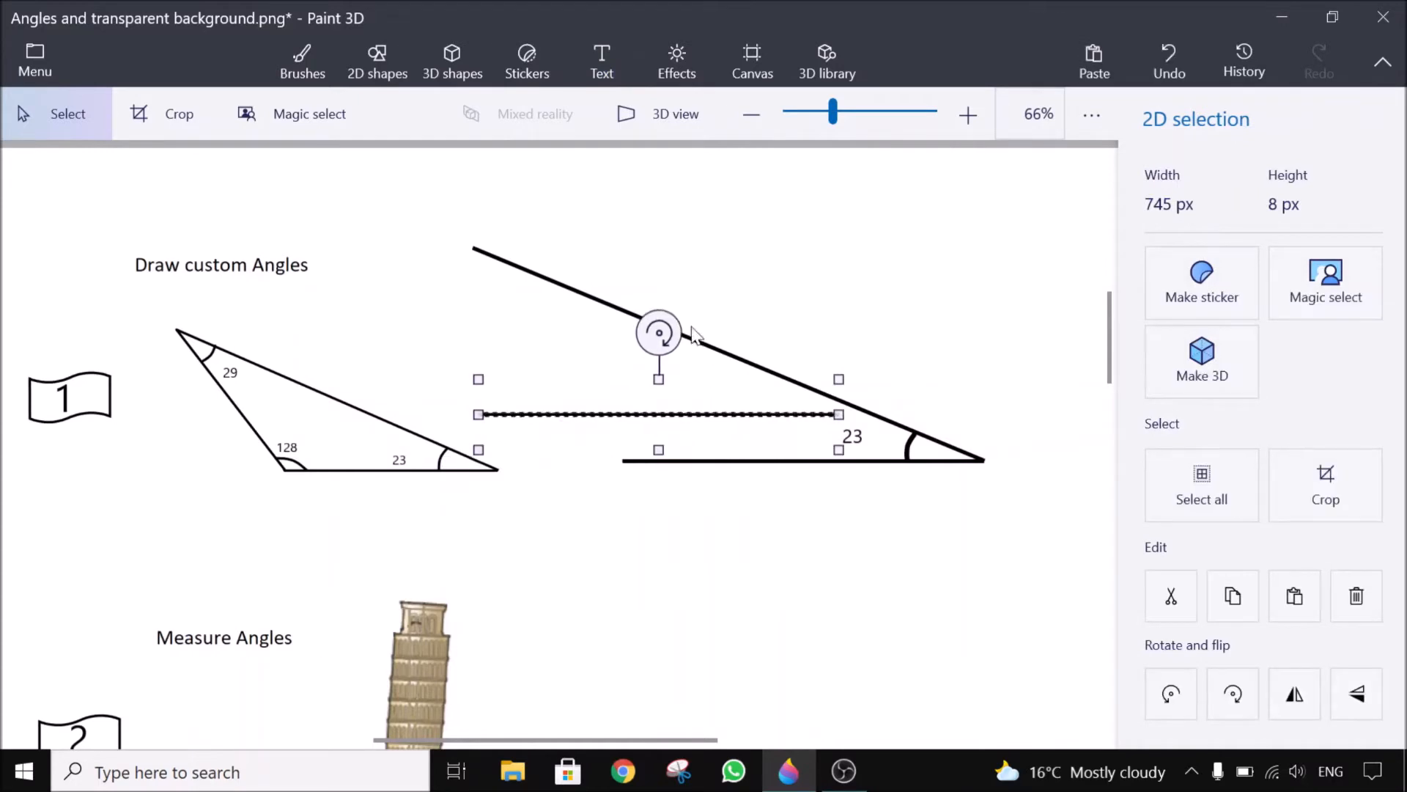
drag(659, 332, 574, 365)
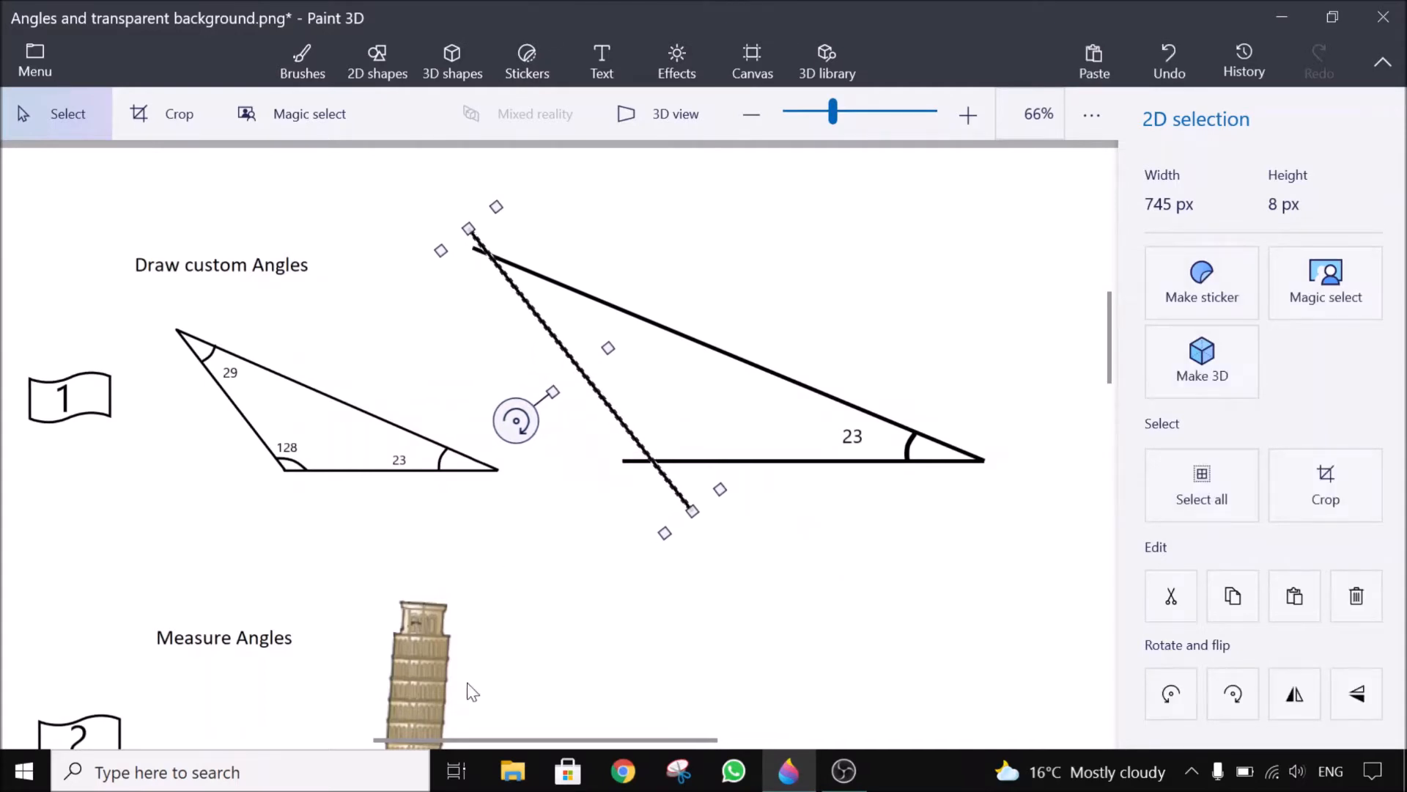
click(604, 616)
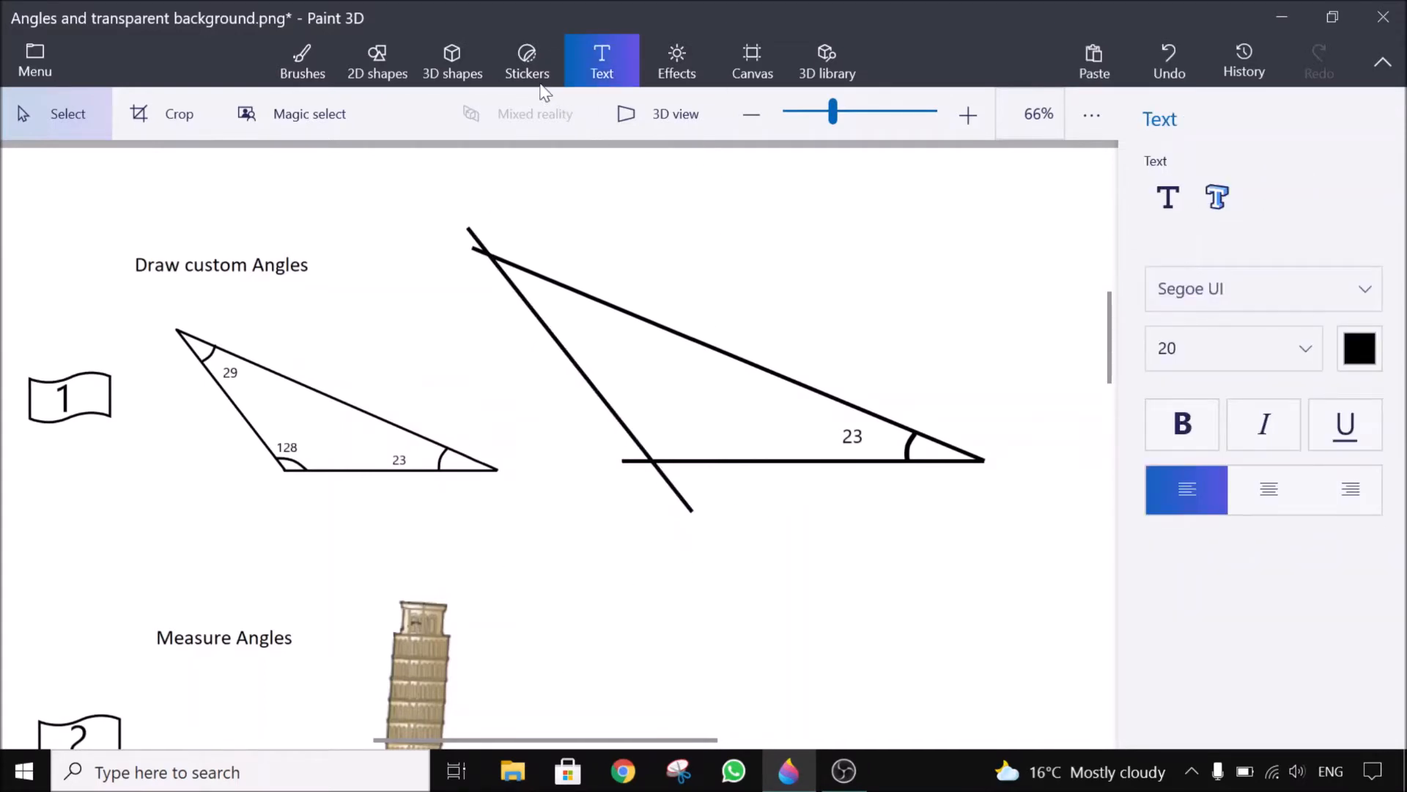
Draw a 10px black 3-point curve as the arc of the obtuse angle where the new line crosses the baseline.
click(380, 60)
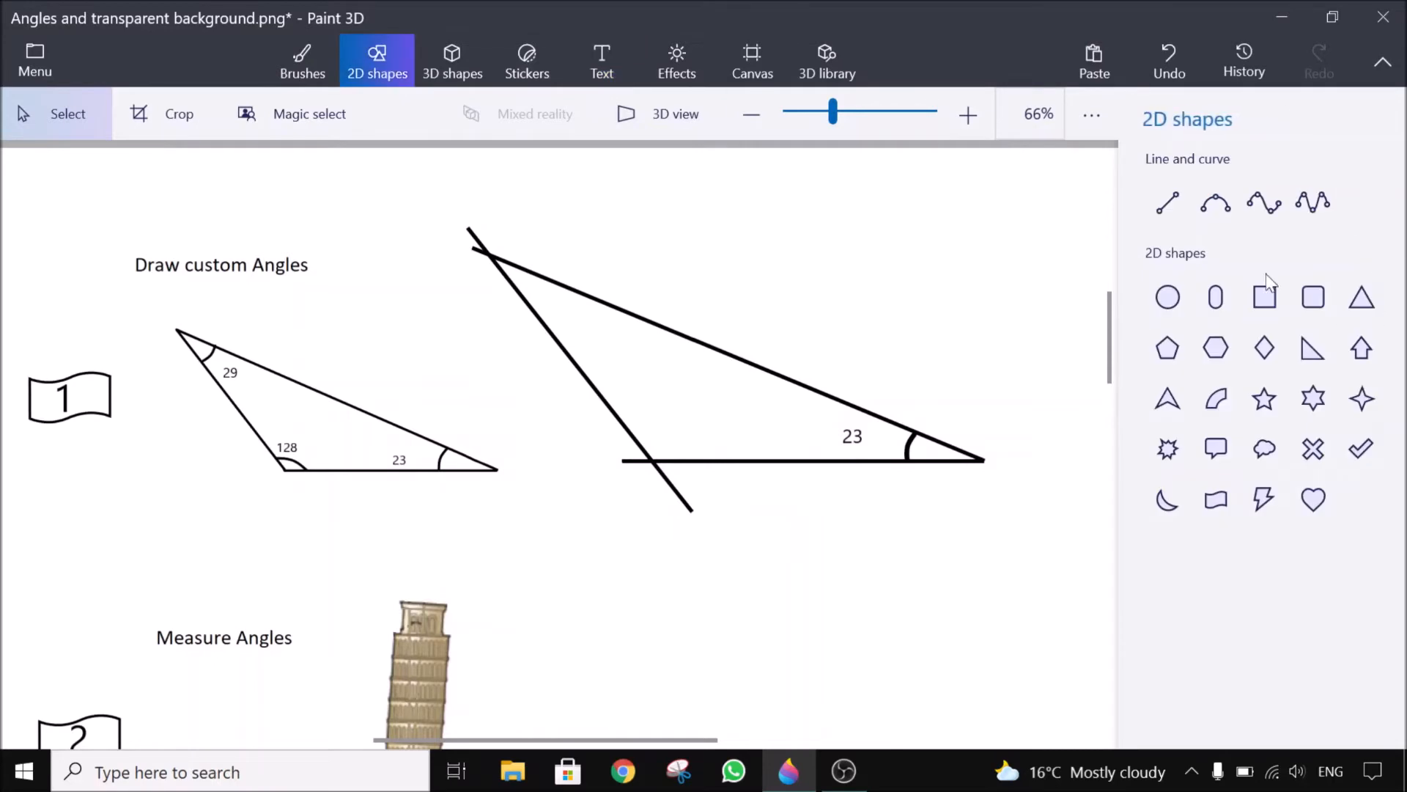
click(1216, 212)
drag(688, 451, 688, 461)
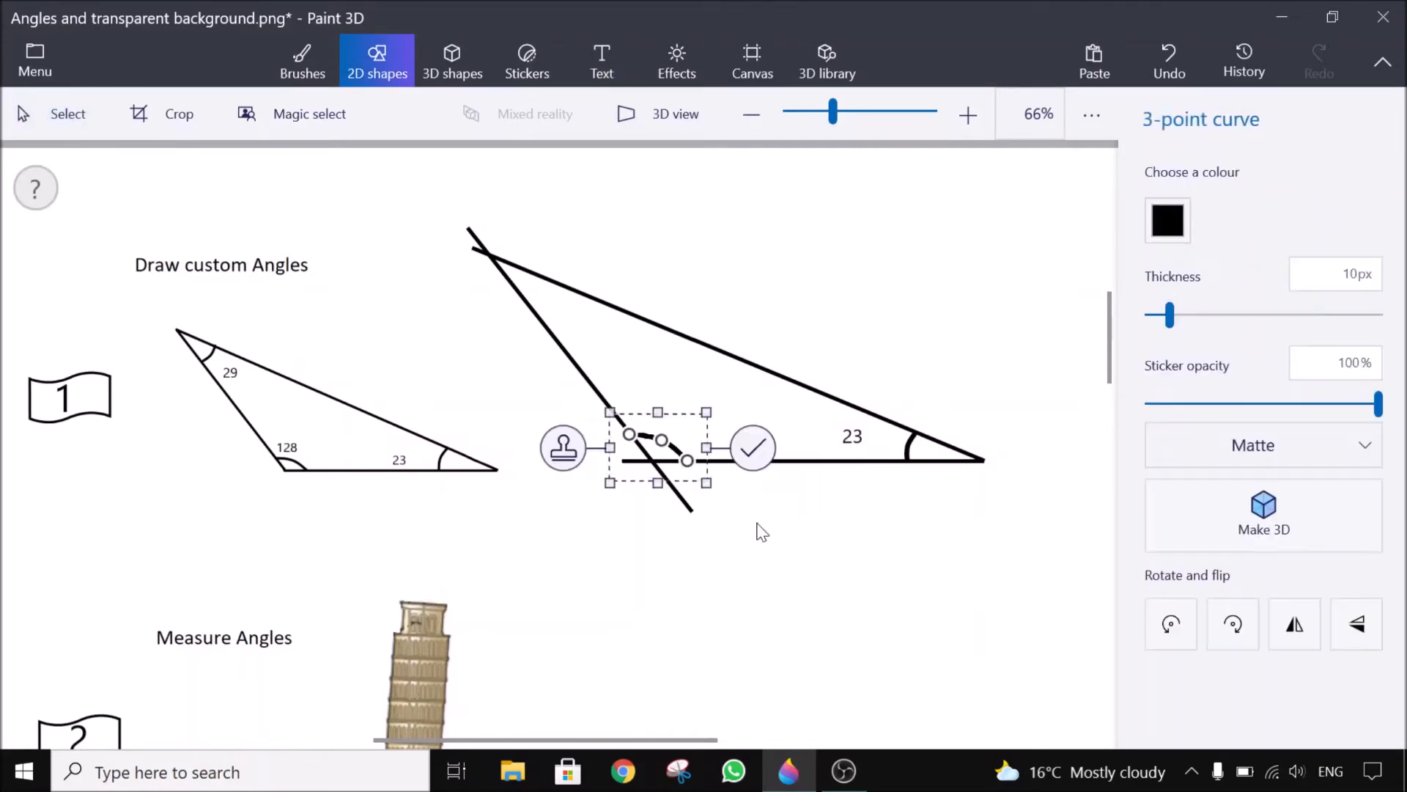
click(757, 524)
Add the 2D text label "128" at font size 20 just above the obtuse angle's arc.
click(602, 62)
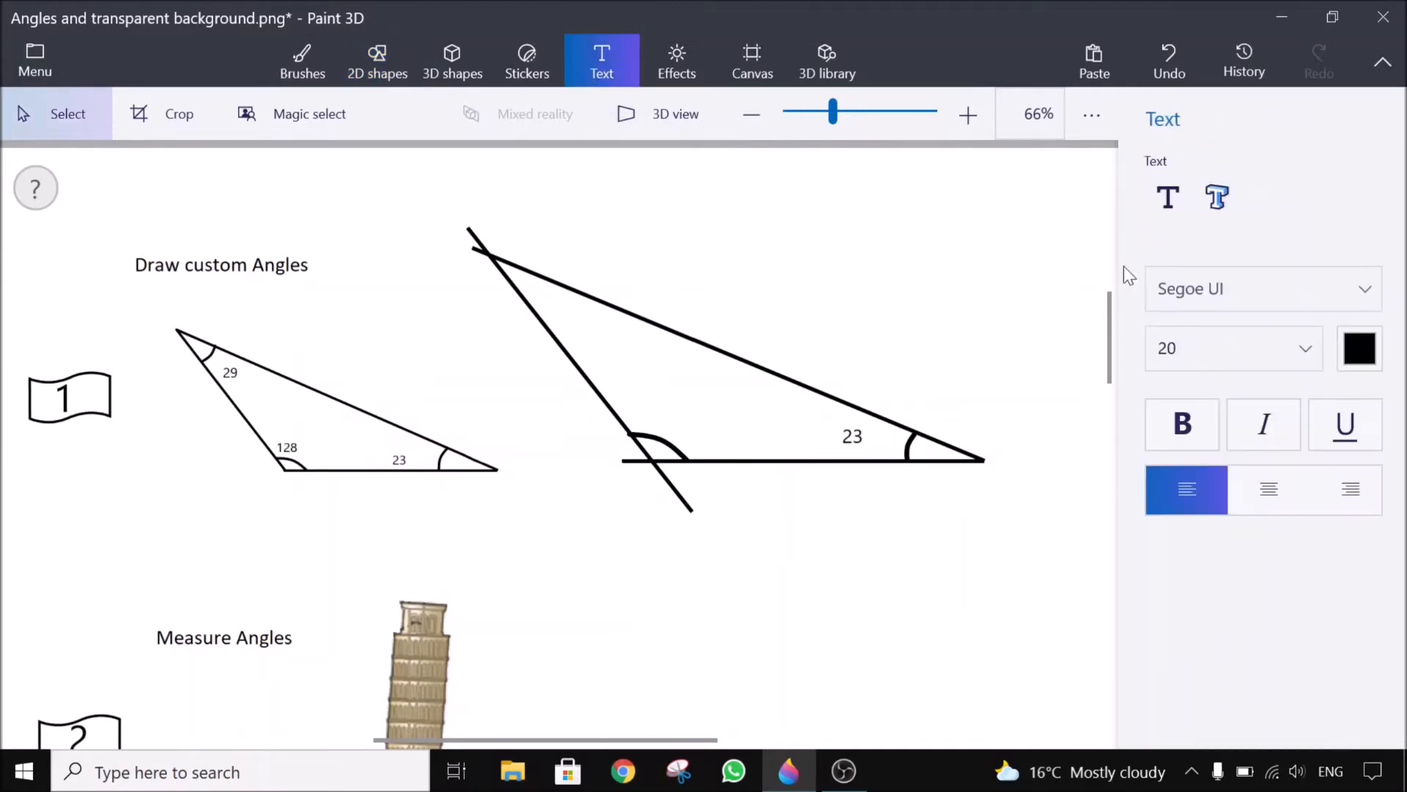
click(1174, 205)
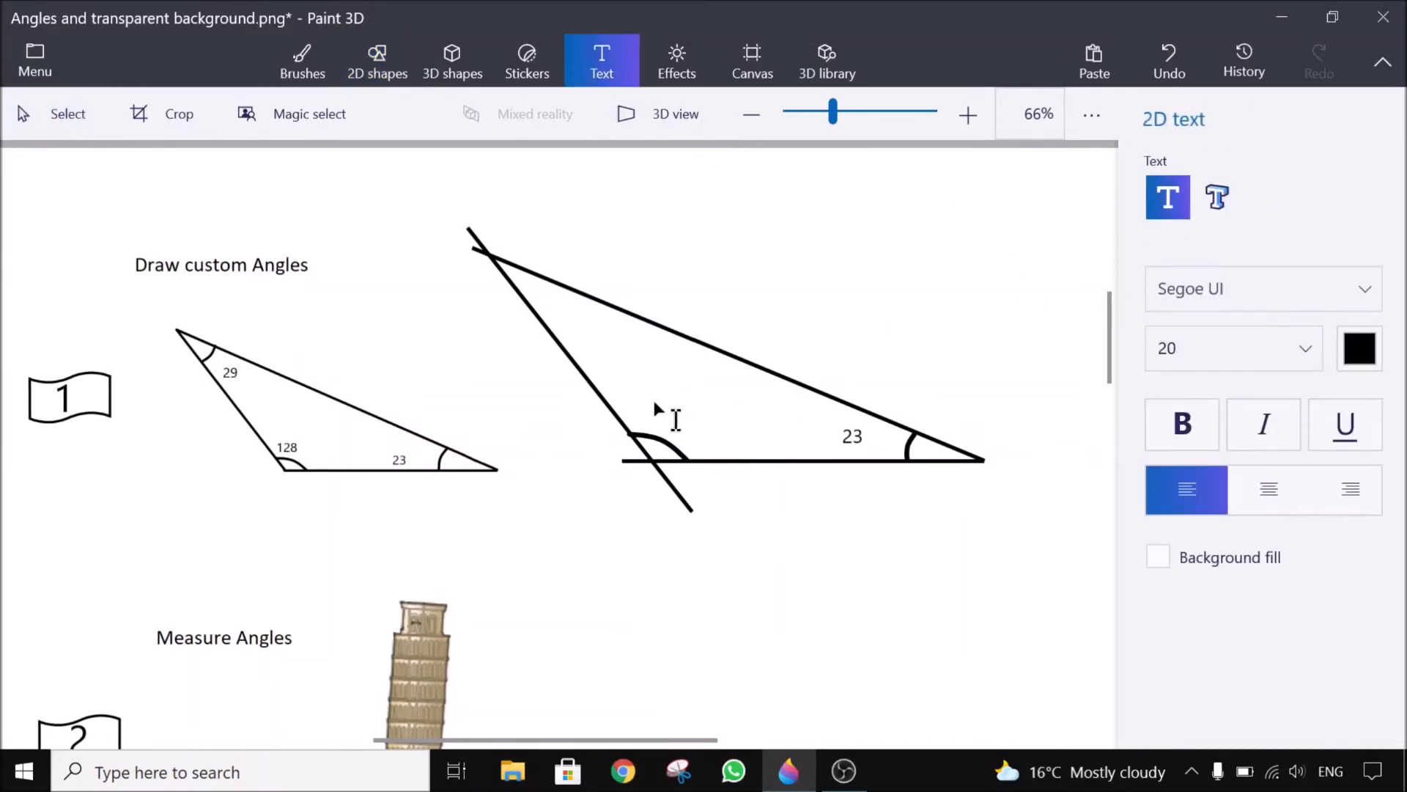
click(642, 400)
text(128)
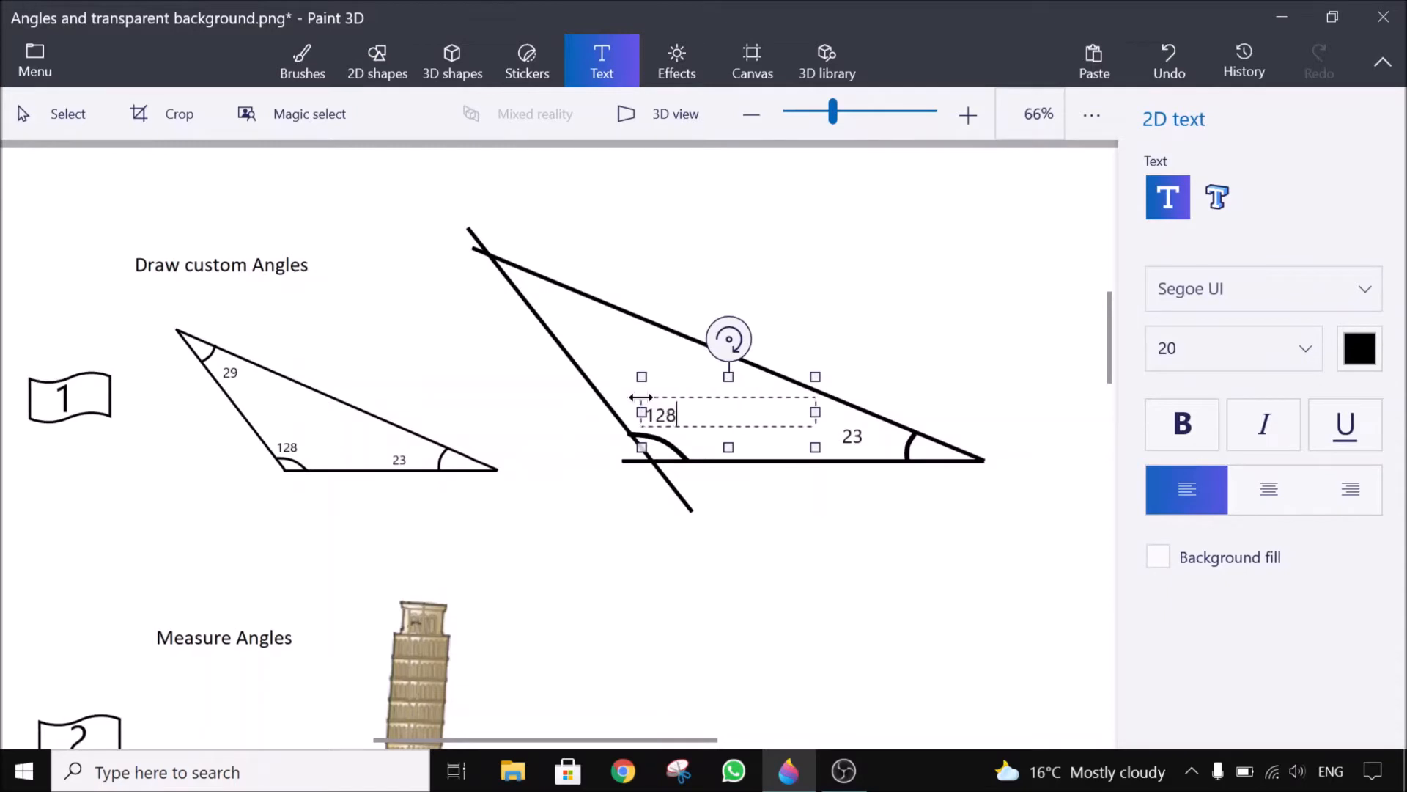
click(805, 600)
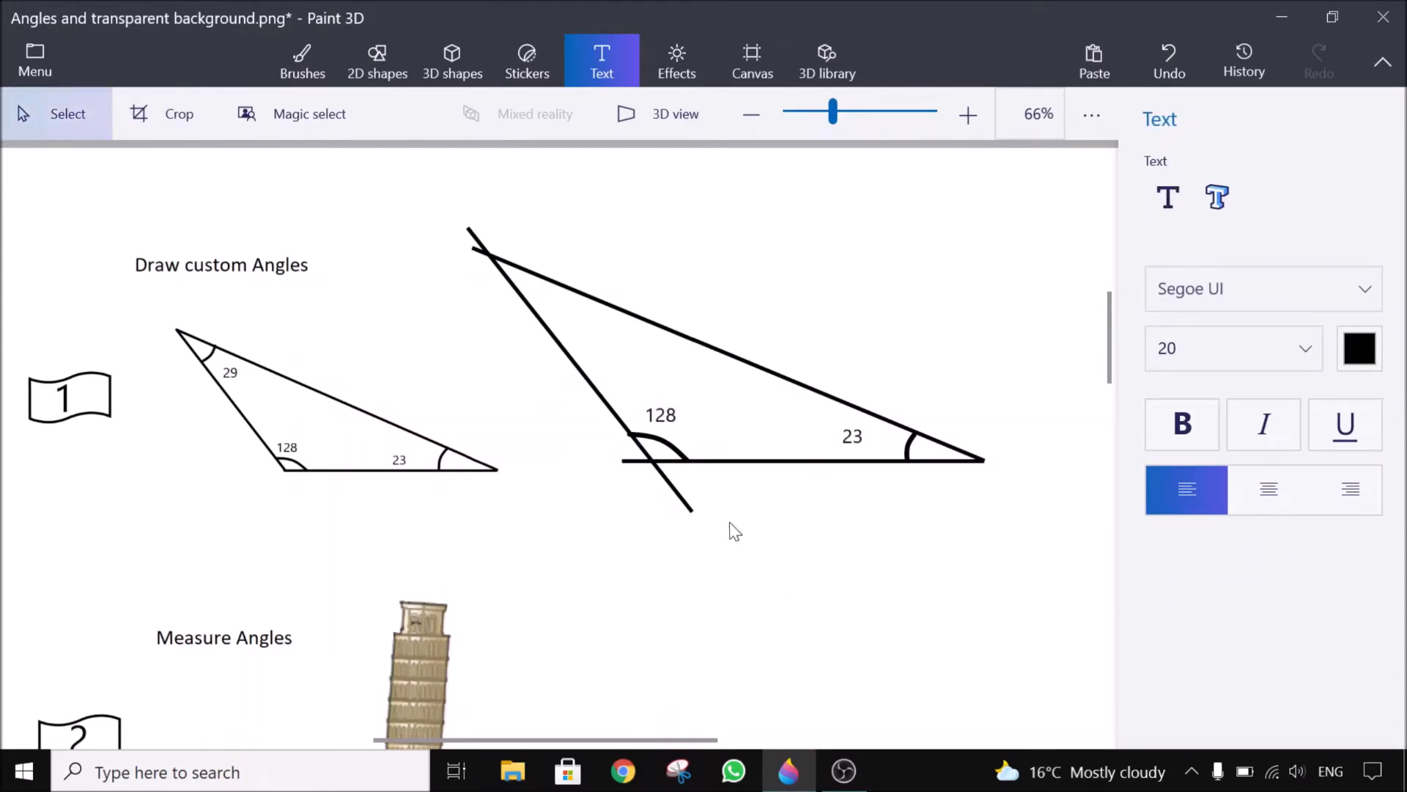
Delete the line ends that overshoot the large triangle's obtuse corner and its upper-left corner.
mouse_move(722, 531)
mouse_down()
mouse_move(595, 462)
mouse_move(639, 480)
mouse_move(627, 453)
mouse_up()
key(Delete)
key(Delete)
key(Delete)
mouse_move(403, 287)
mouse_down()
mouse_move(494, 225)
mouse_move(491, 204)
mouse_up()
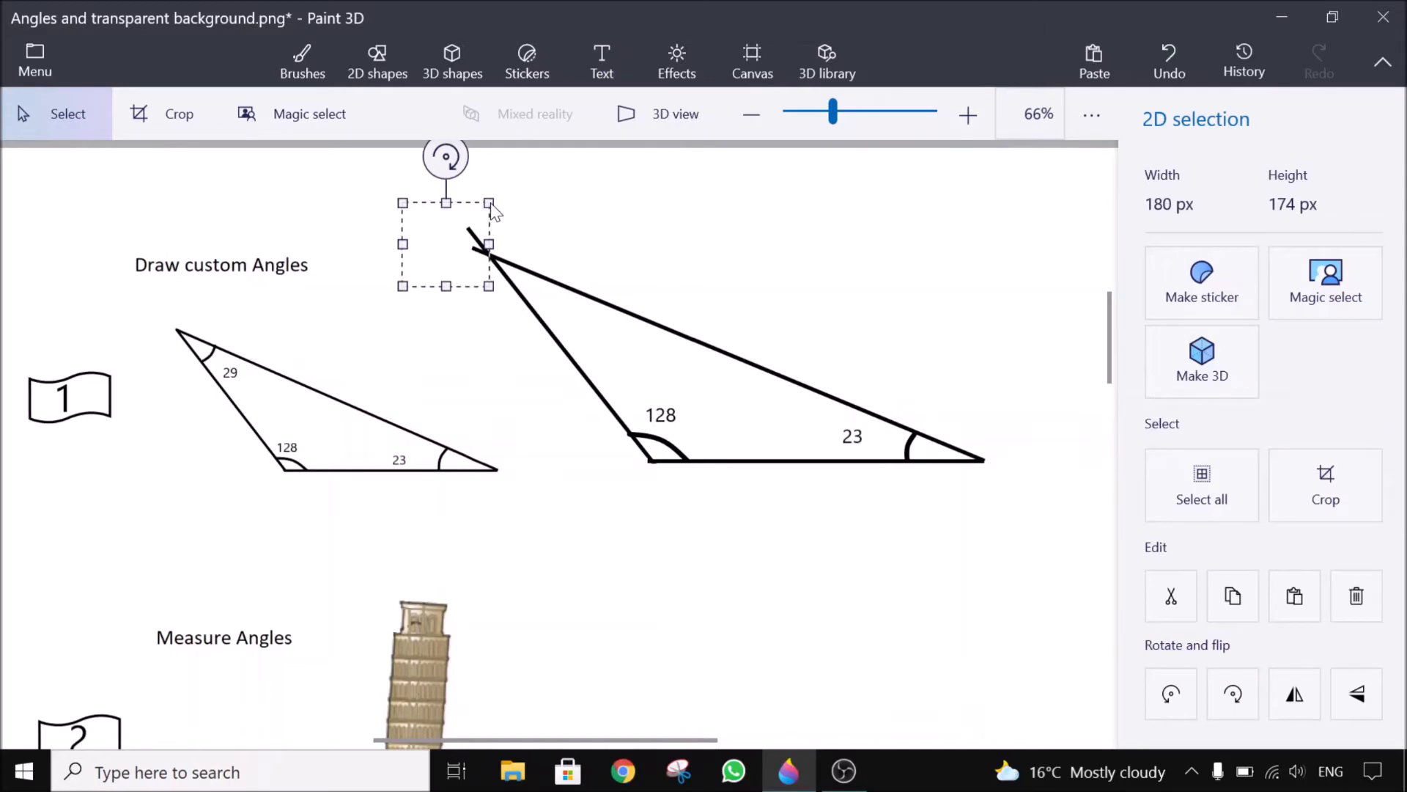
key(Delete)
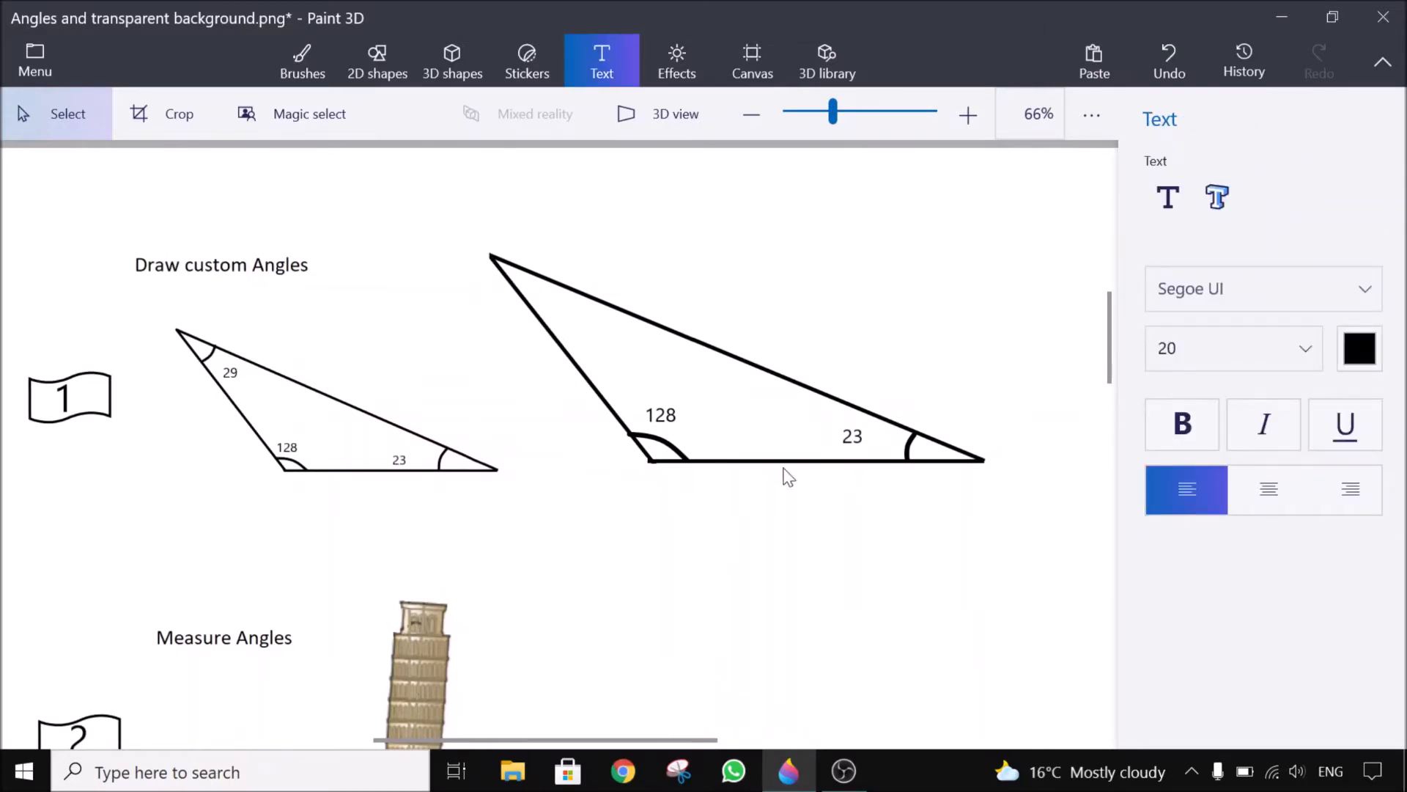
Open Calculator, compute 180 − 128 − 23 for the triangle's third angle, and close it.
click(21, 781)
text(cal)
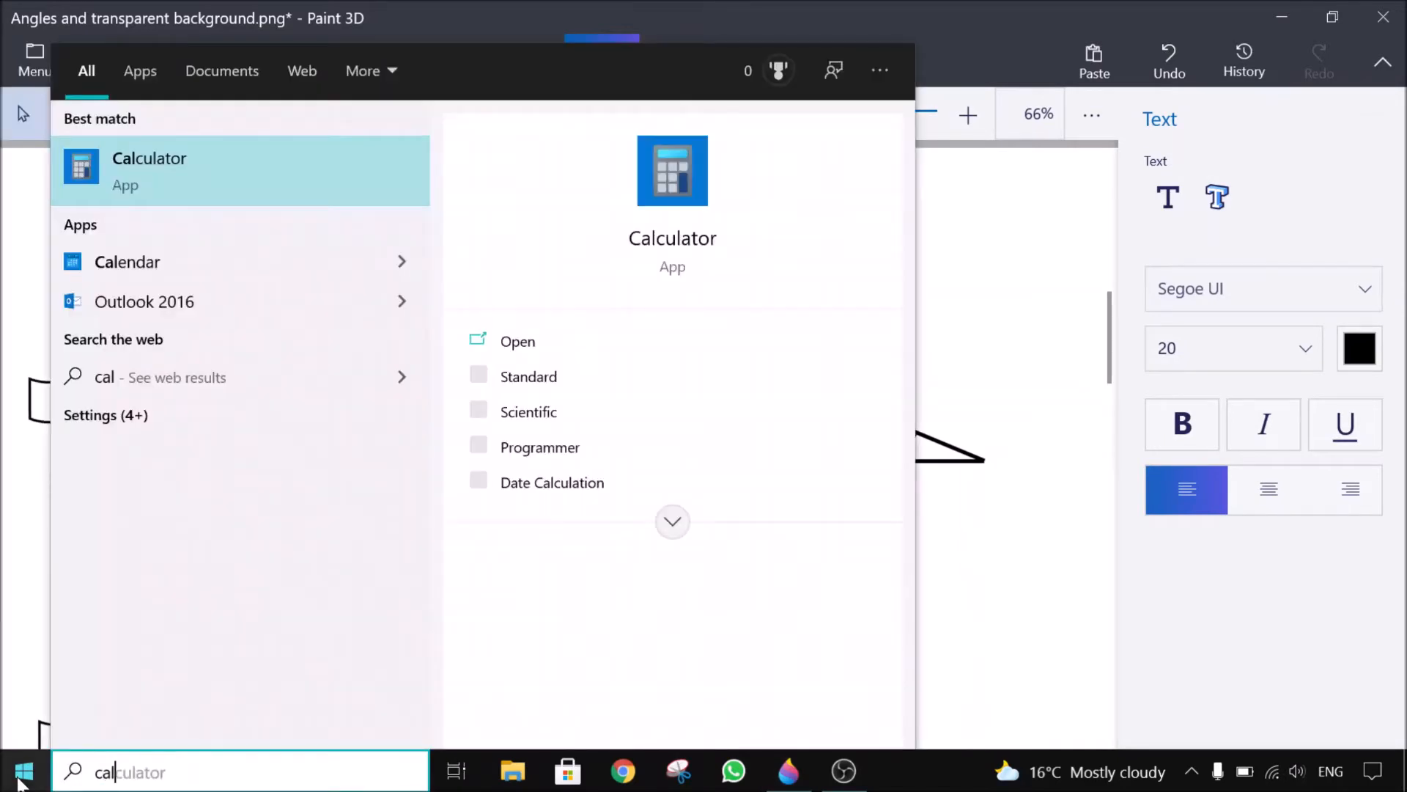
key(Return)
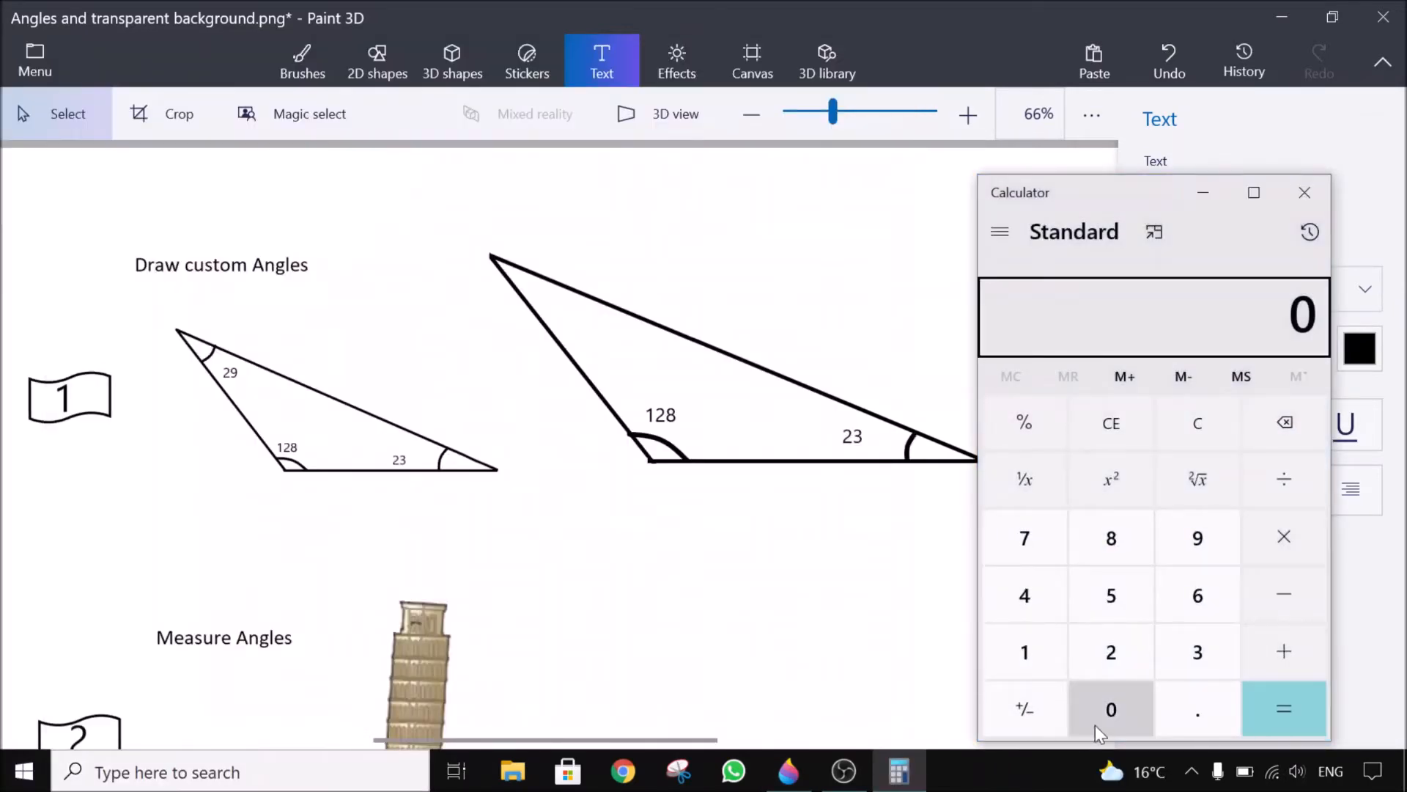
click(1010, 660)
click(1085, 538)
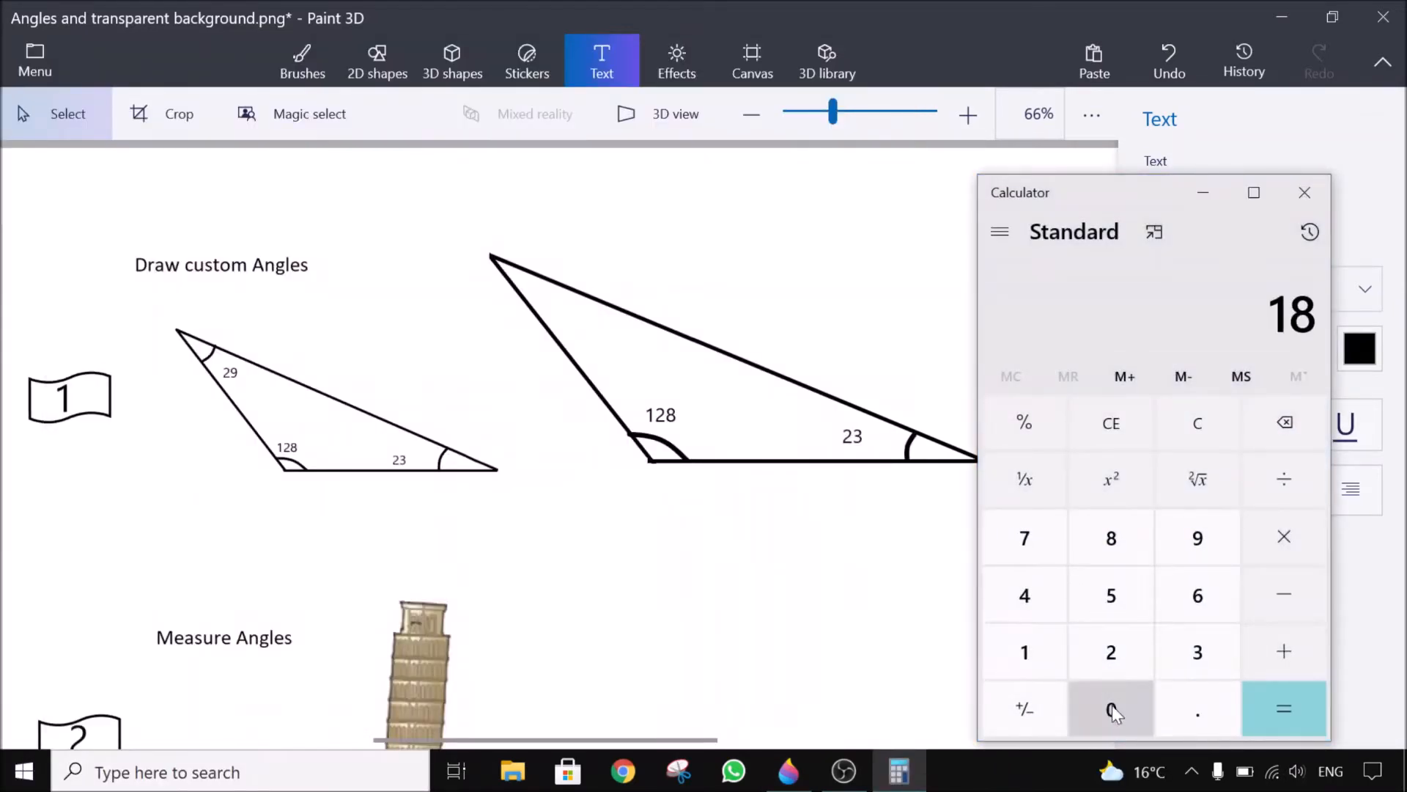
click(1111, 705)
click(1023, 651)
click(1108, 651)
click(1112, 546)
click(1291, 601)
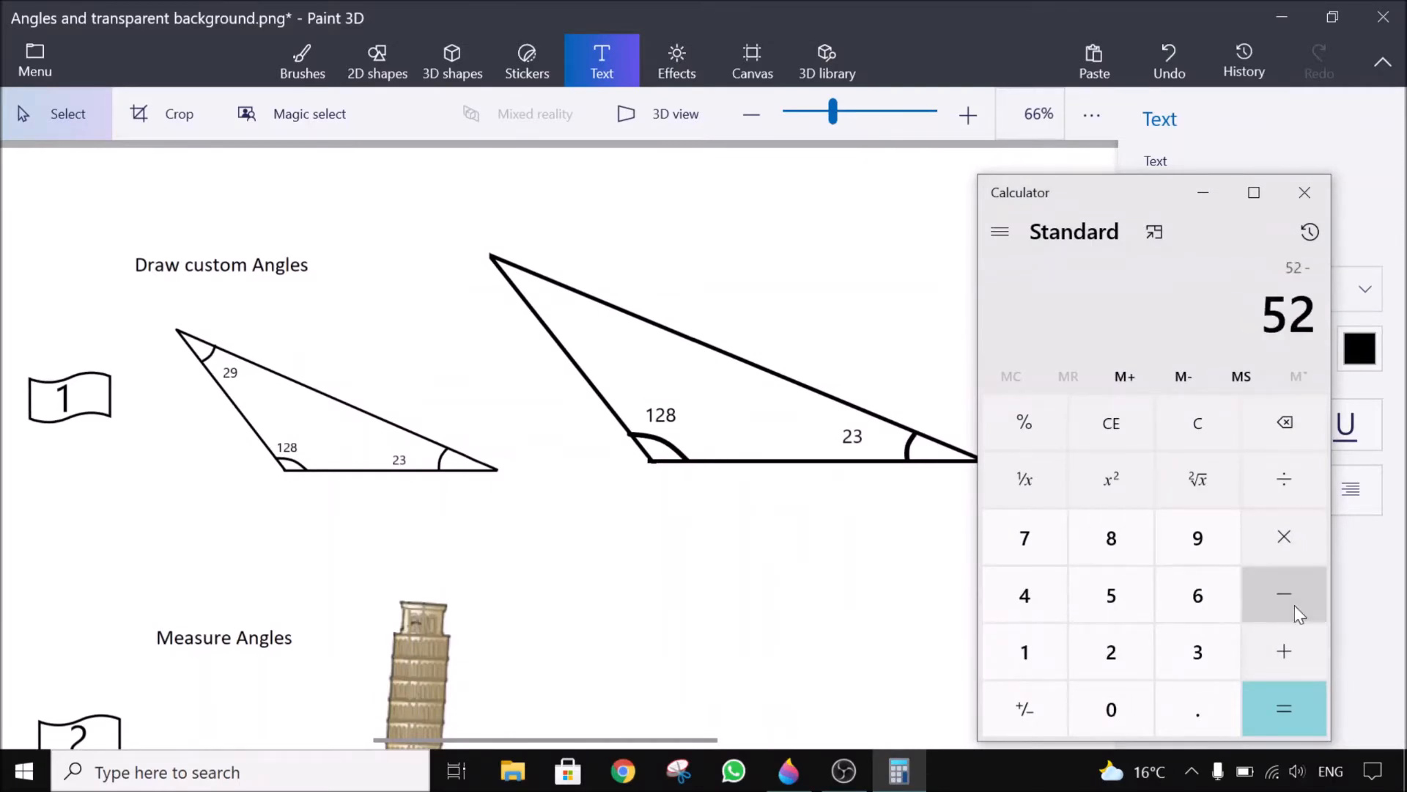
click(1144, 649)
click(1197, 657)
click(1282, 702)
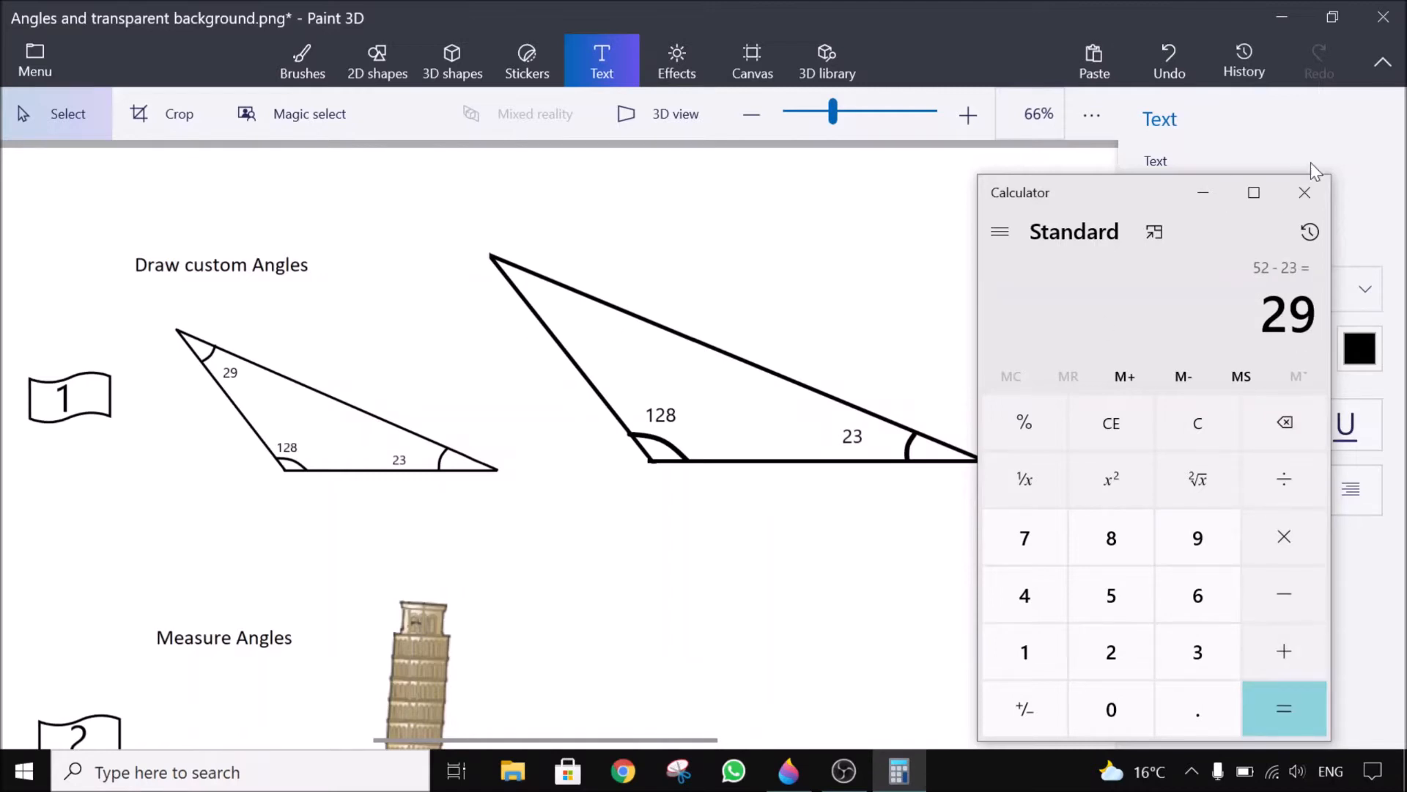
click(1304, 192)
Draw a 3-point curve as the angle arc at the large triangle's upper-left corner.
click(377, 60)
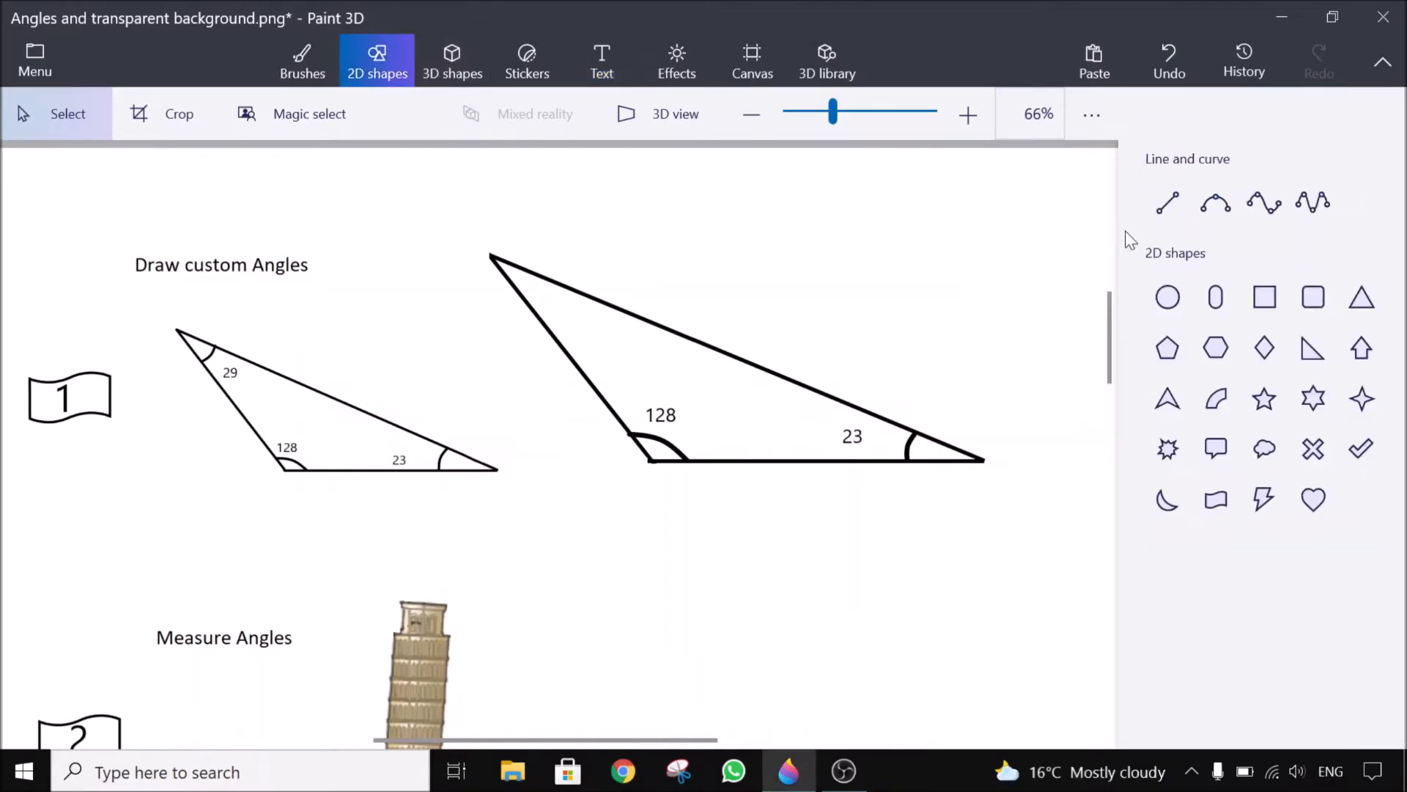
click(1168, 202)
click(1216, 202)
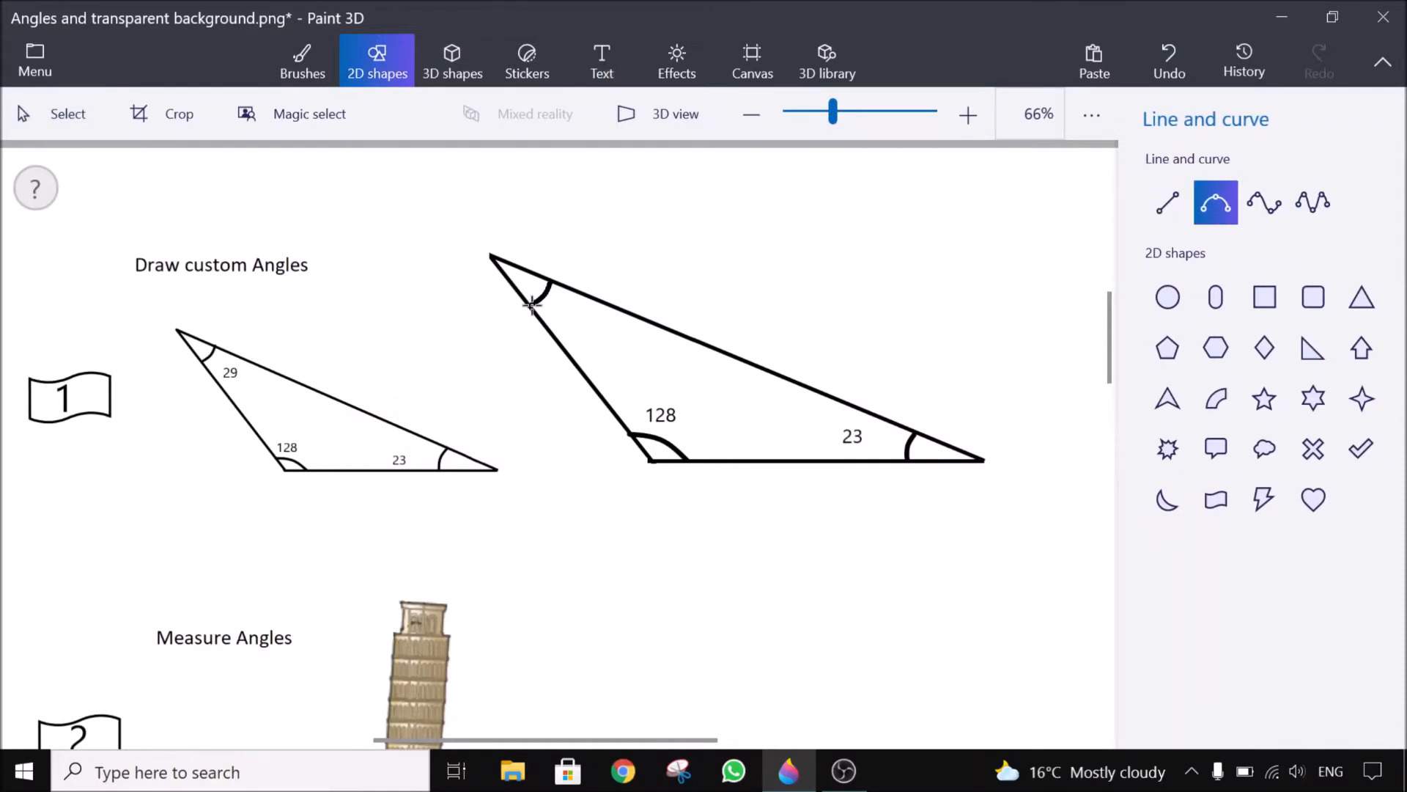
click(503, 371)
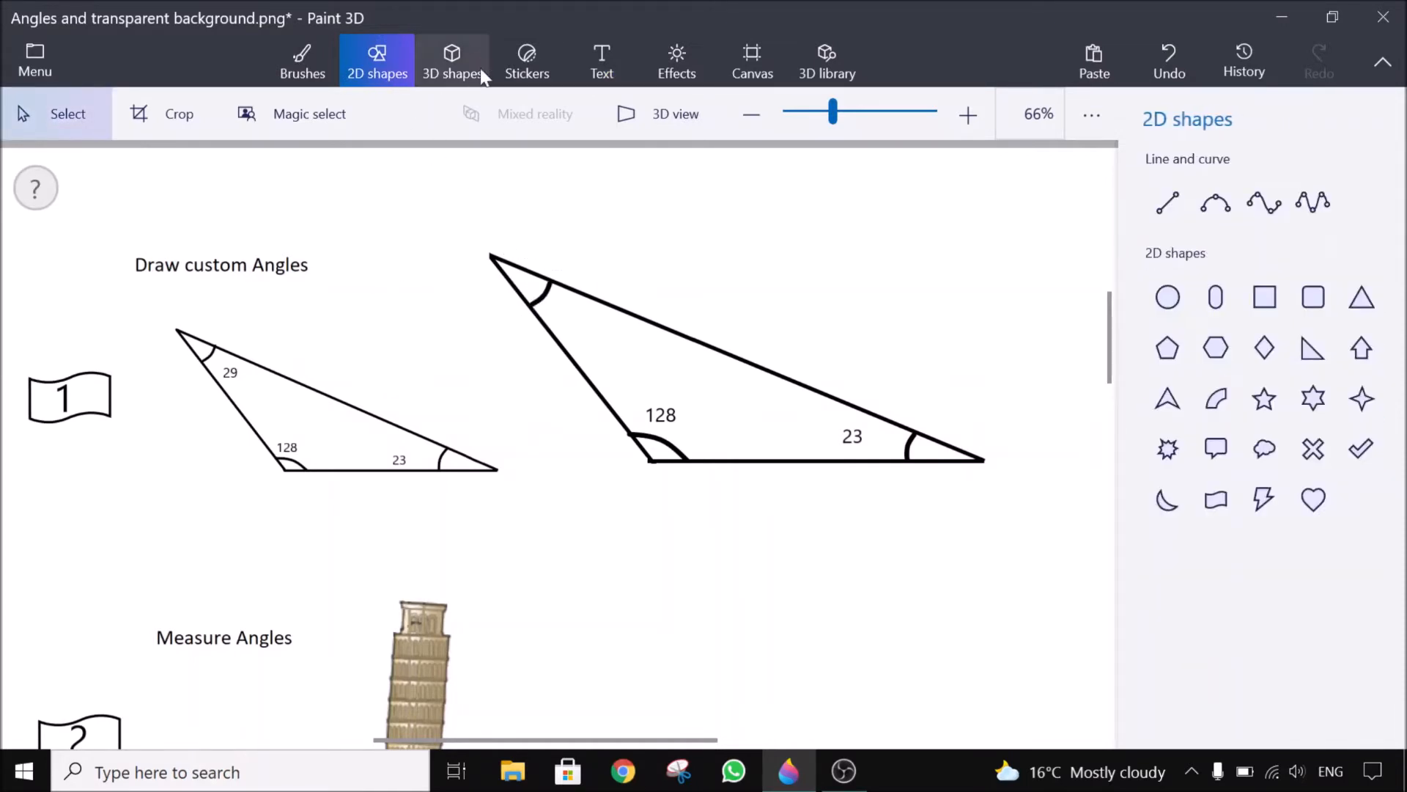
Add the 2D text label "29" at font size 20 beside the upper-left corner's arc, inside the triangle.
click(601, 62)
click(1168, 197)
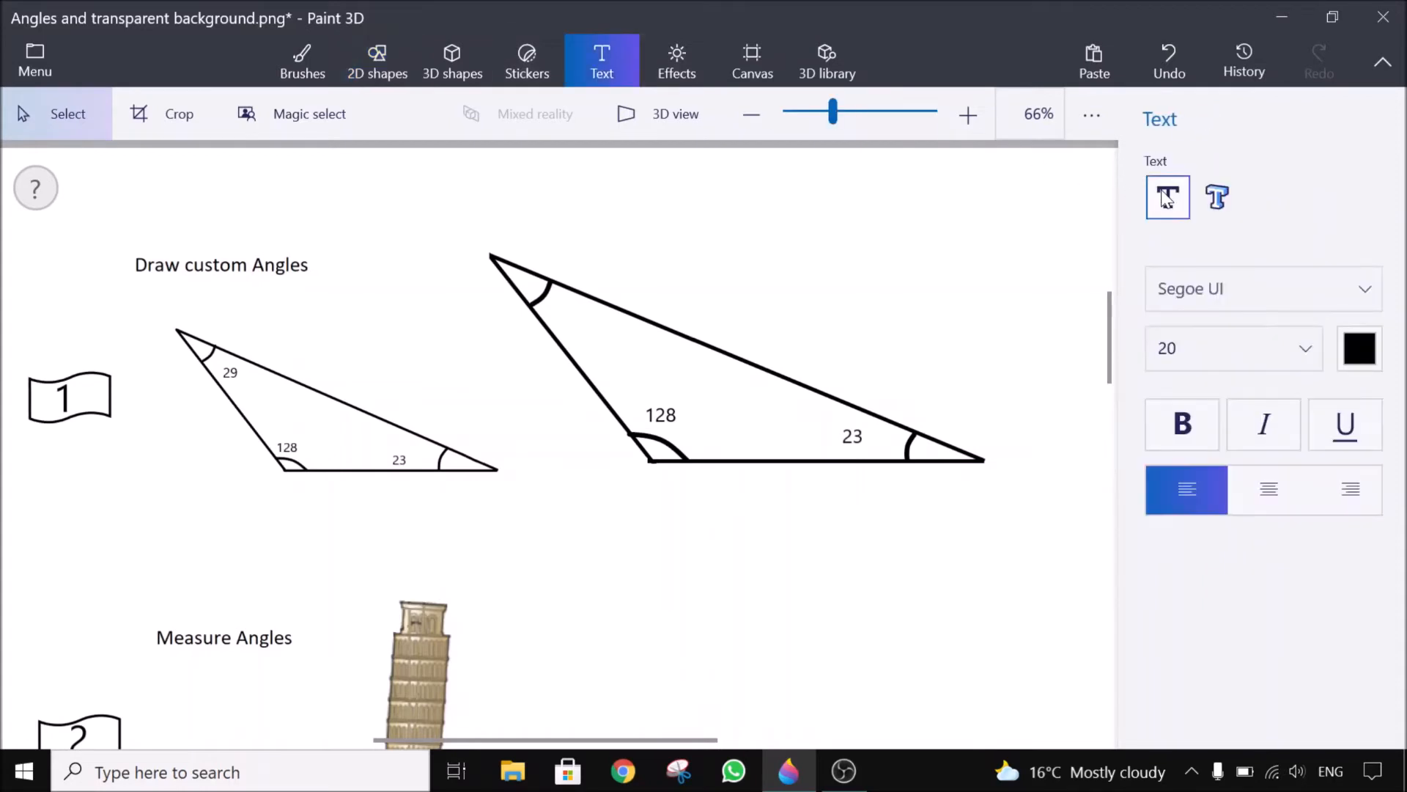
click(560, 308)
text(29)
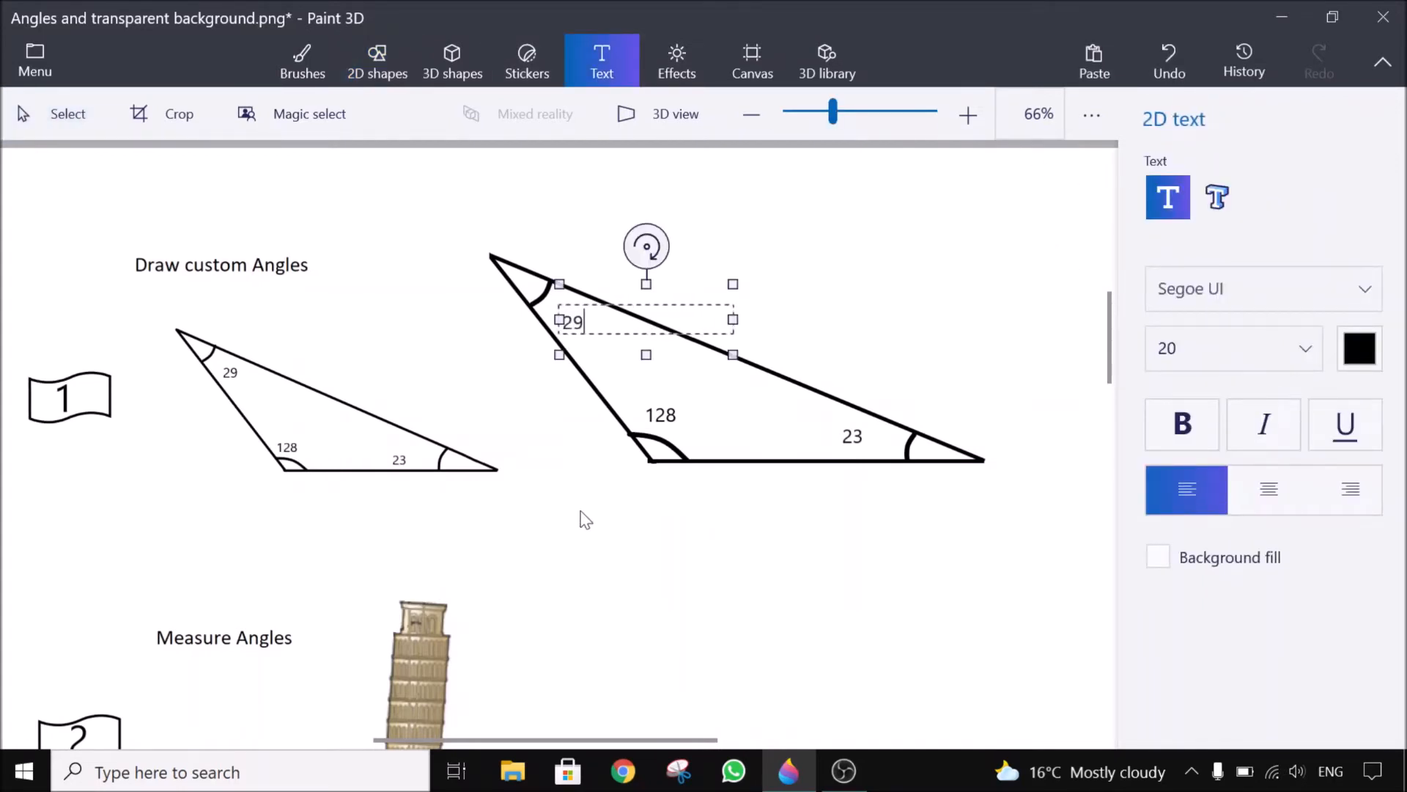
click(656, 522)
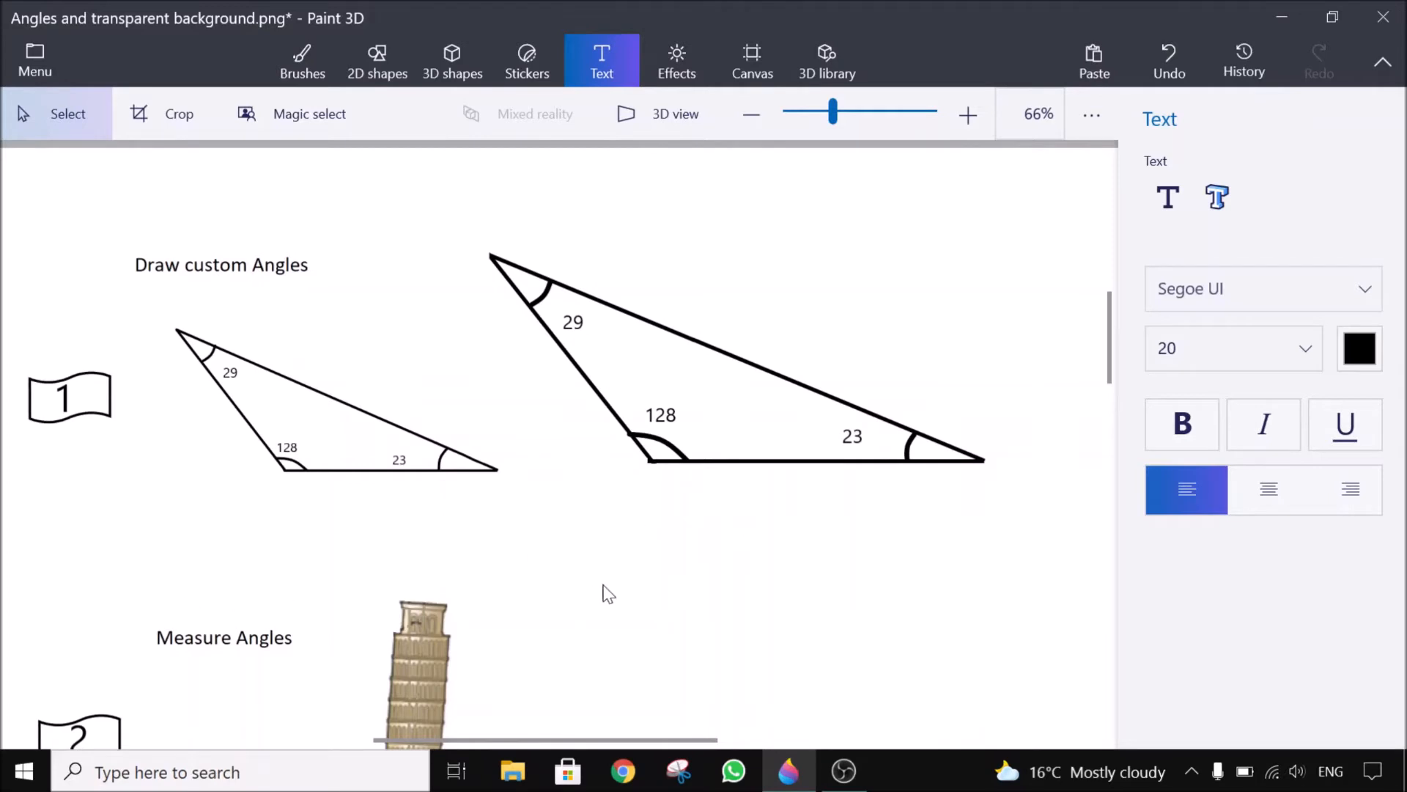
Draw an unfilled 10px black square shape collapsed into a vertical line and move it to the left side of the leaning tower.
scroll(319, 691, down, 1)
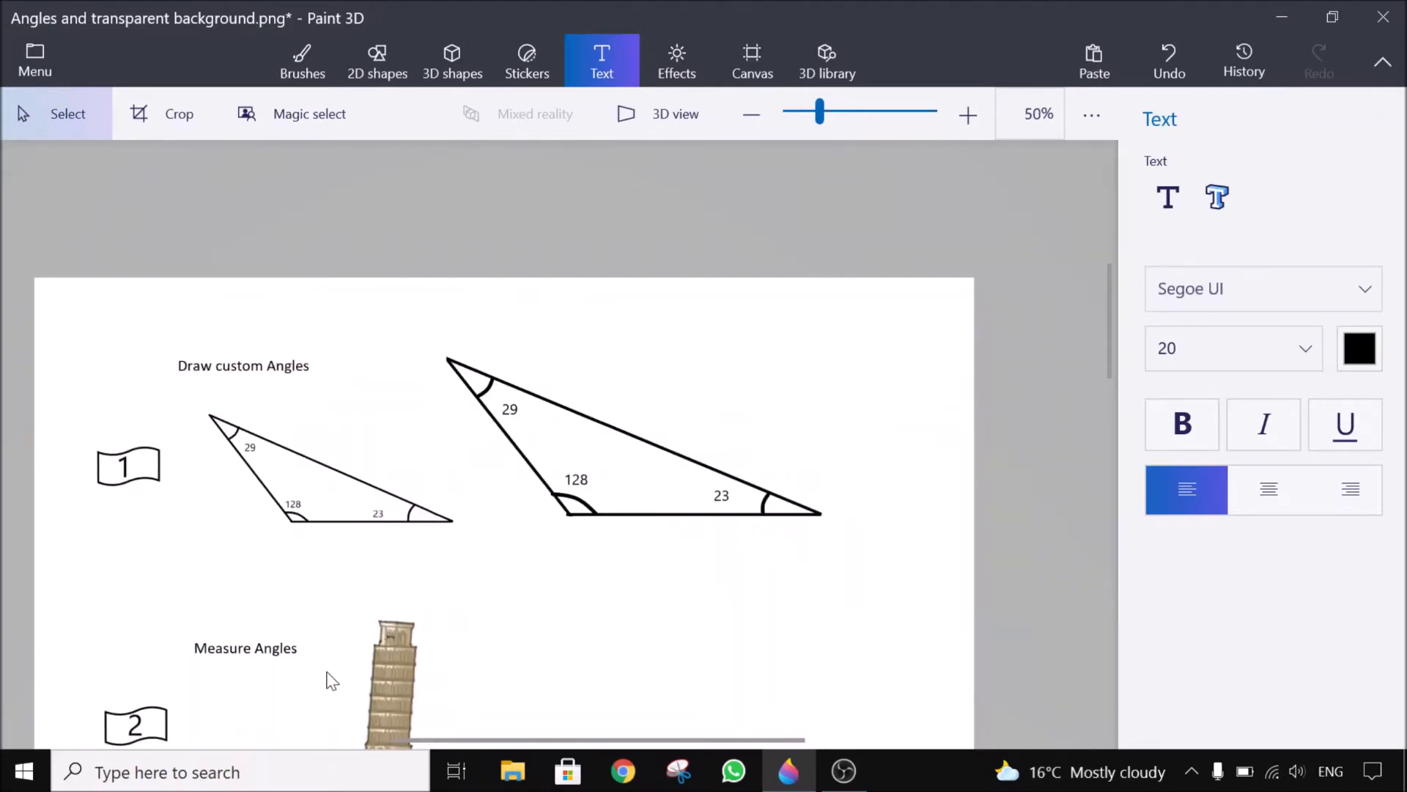
scroll(403, 522, up, 4)
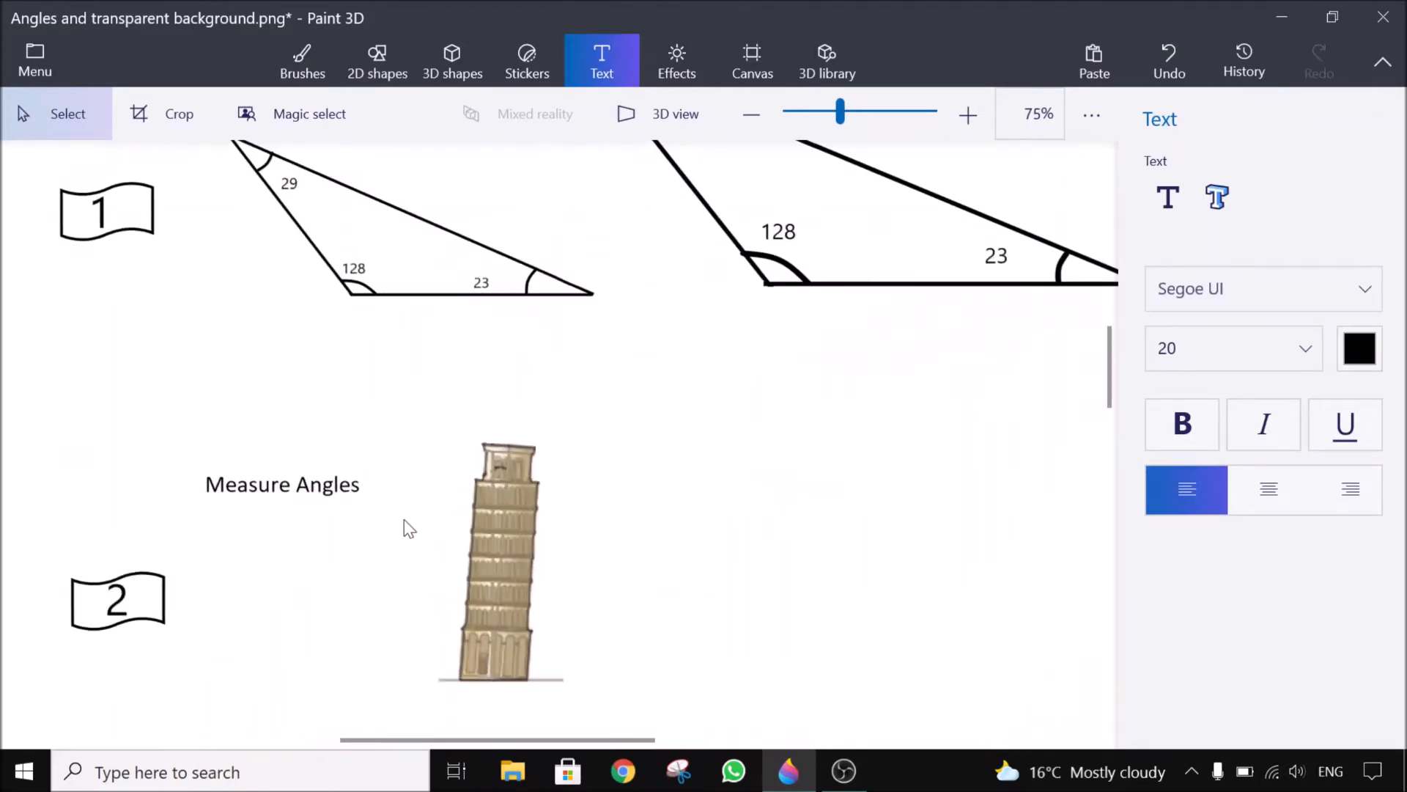
scroll(396, 588, up, 2)
drag(396, 596, 541, 526)
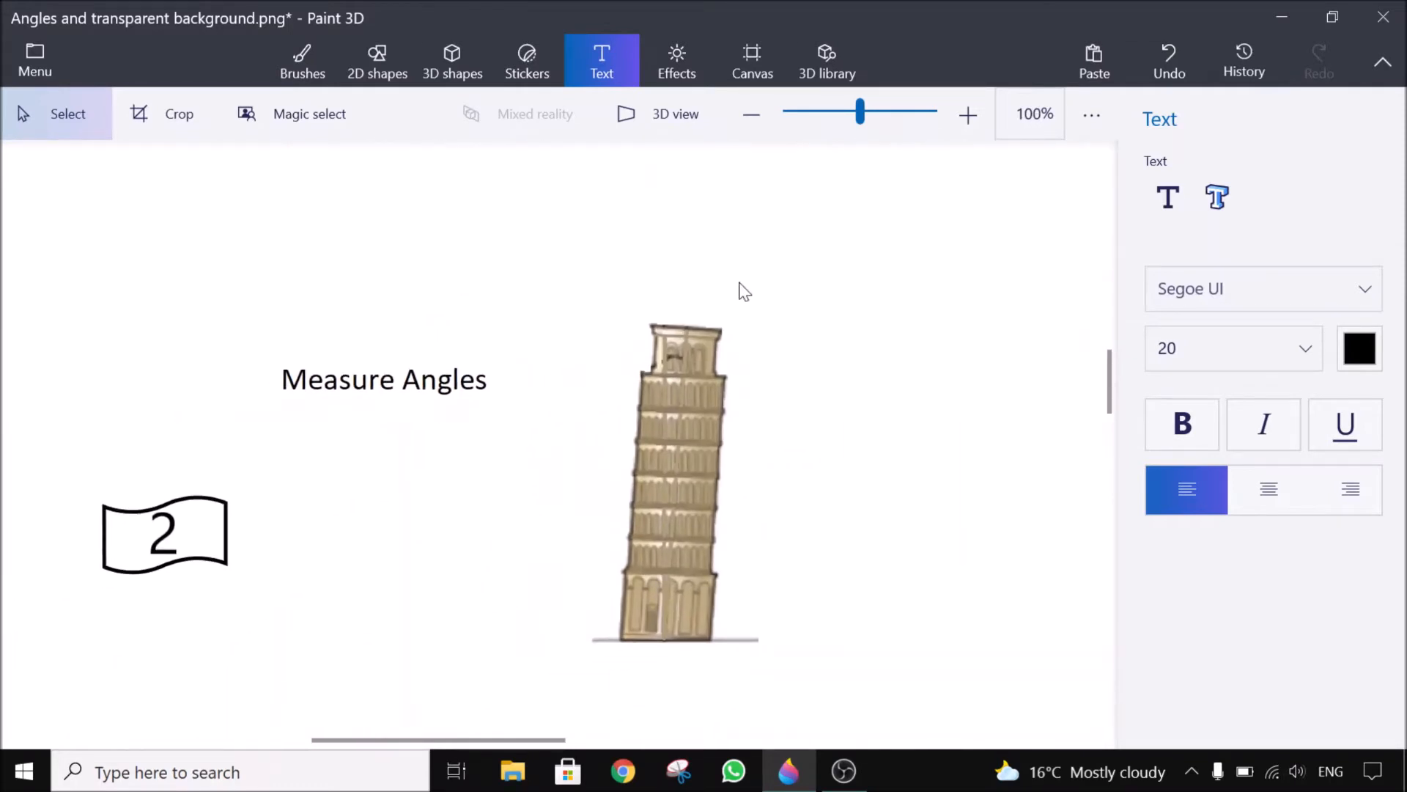
click(383, 64)
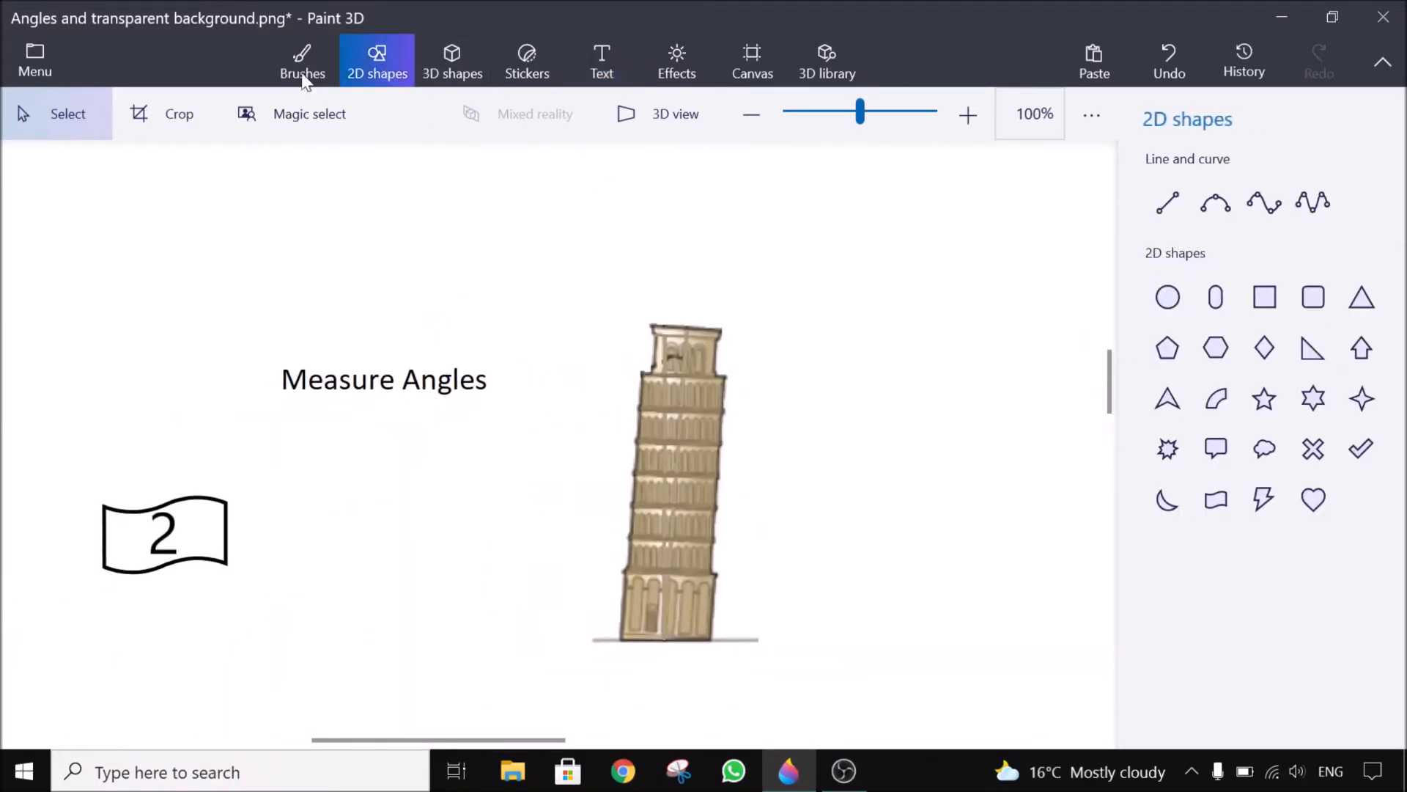
click(1265, 297)
drag(880, 306, 883, 649)
drag(833, 488, 577, 518)
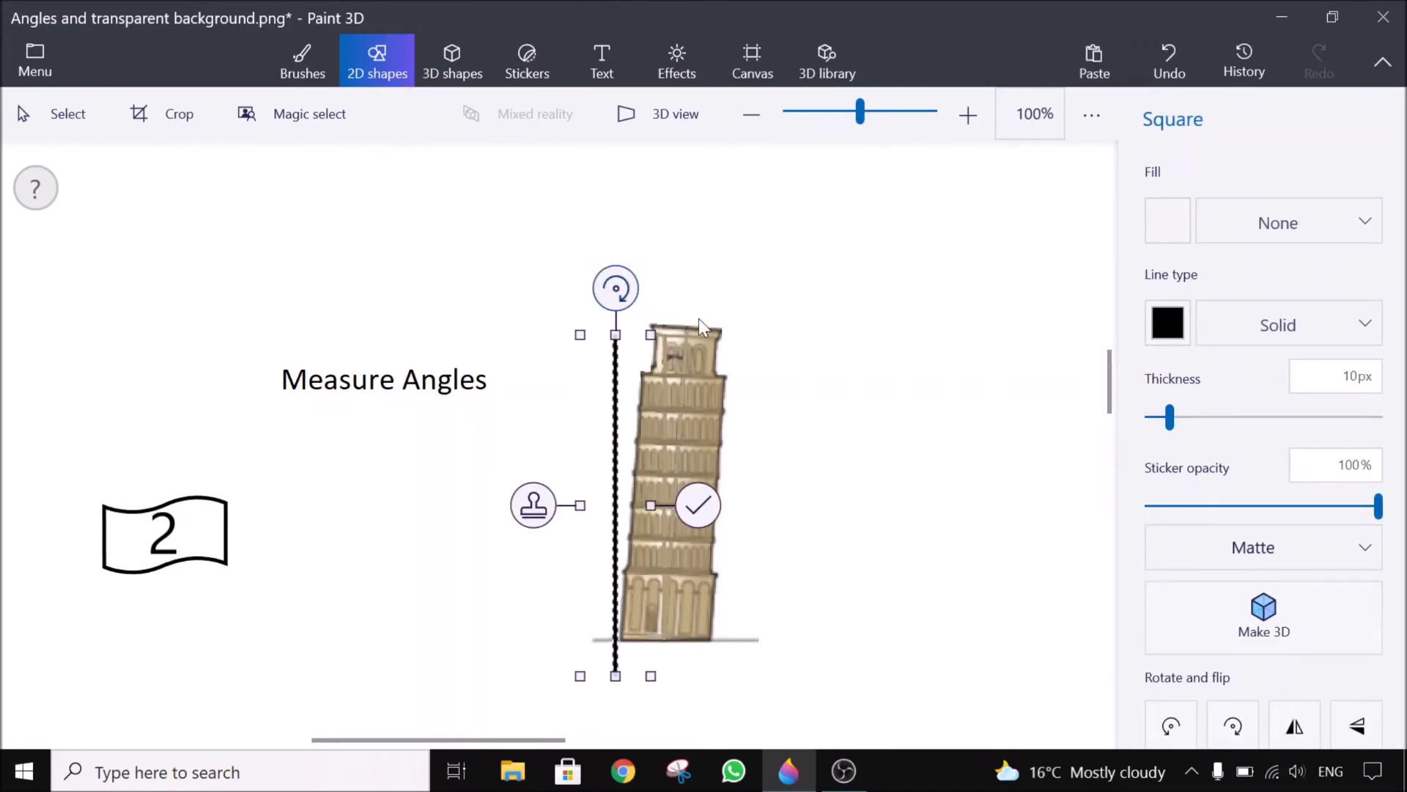
Rotate the line clockwise and align it with the tower's left edge to measure the tower's lean.
drag(622, 287, 642, 291)
drag(615, 480, 631, 480)
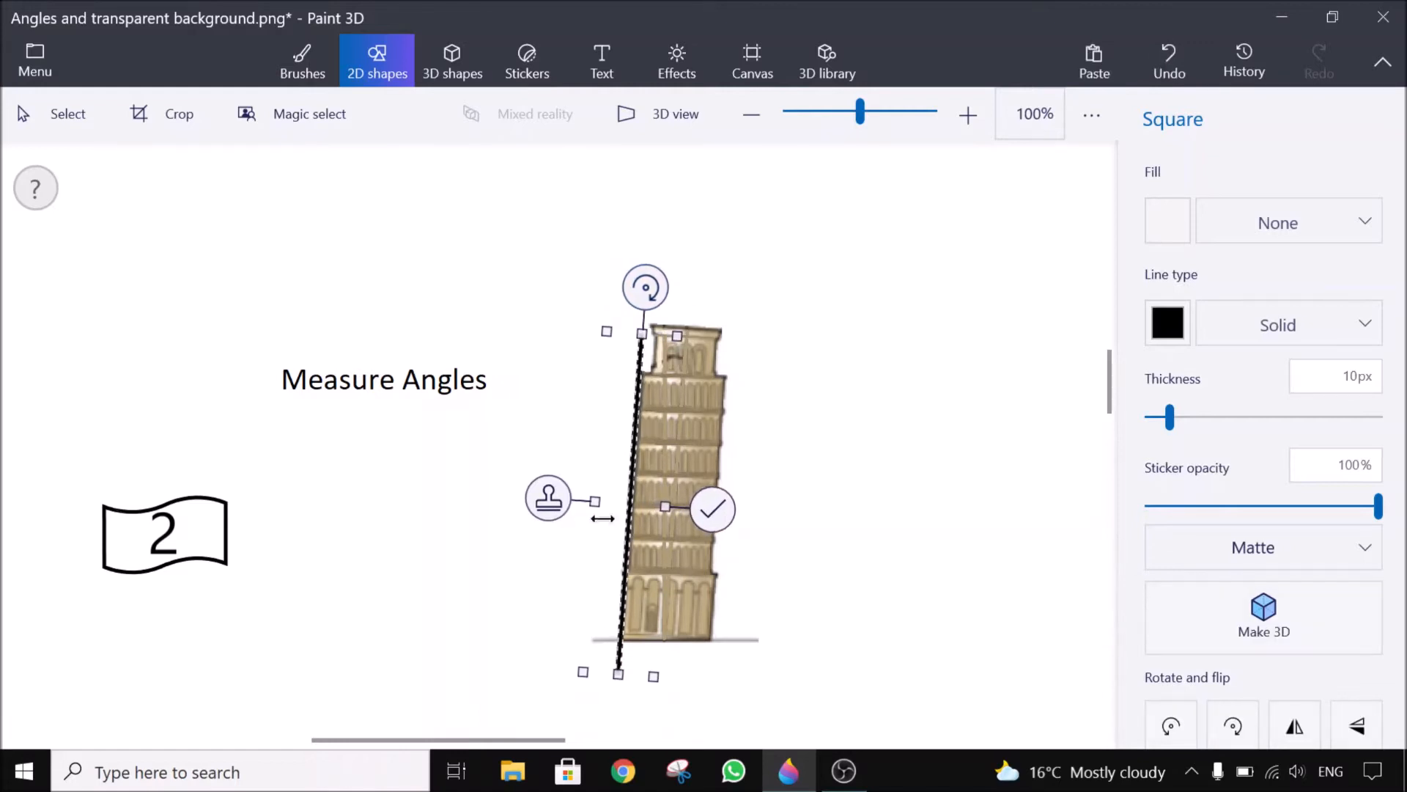
drag(644, 291, 645, 295)
Rotate the line back to vertical and place it against the lower-left corner of the tower.
drag(632, 425, 616, 426)
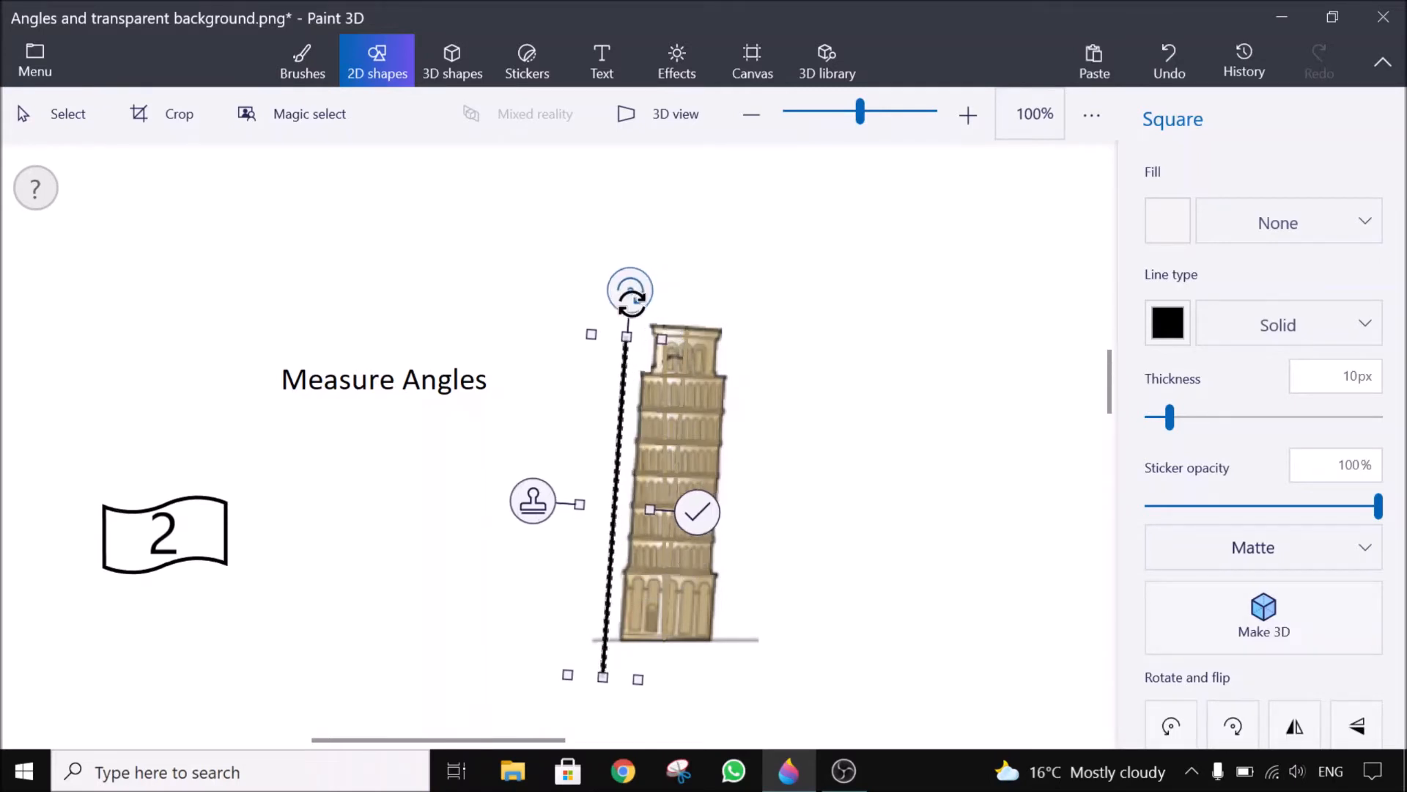
drag(631, 299, 617, 293)
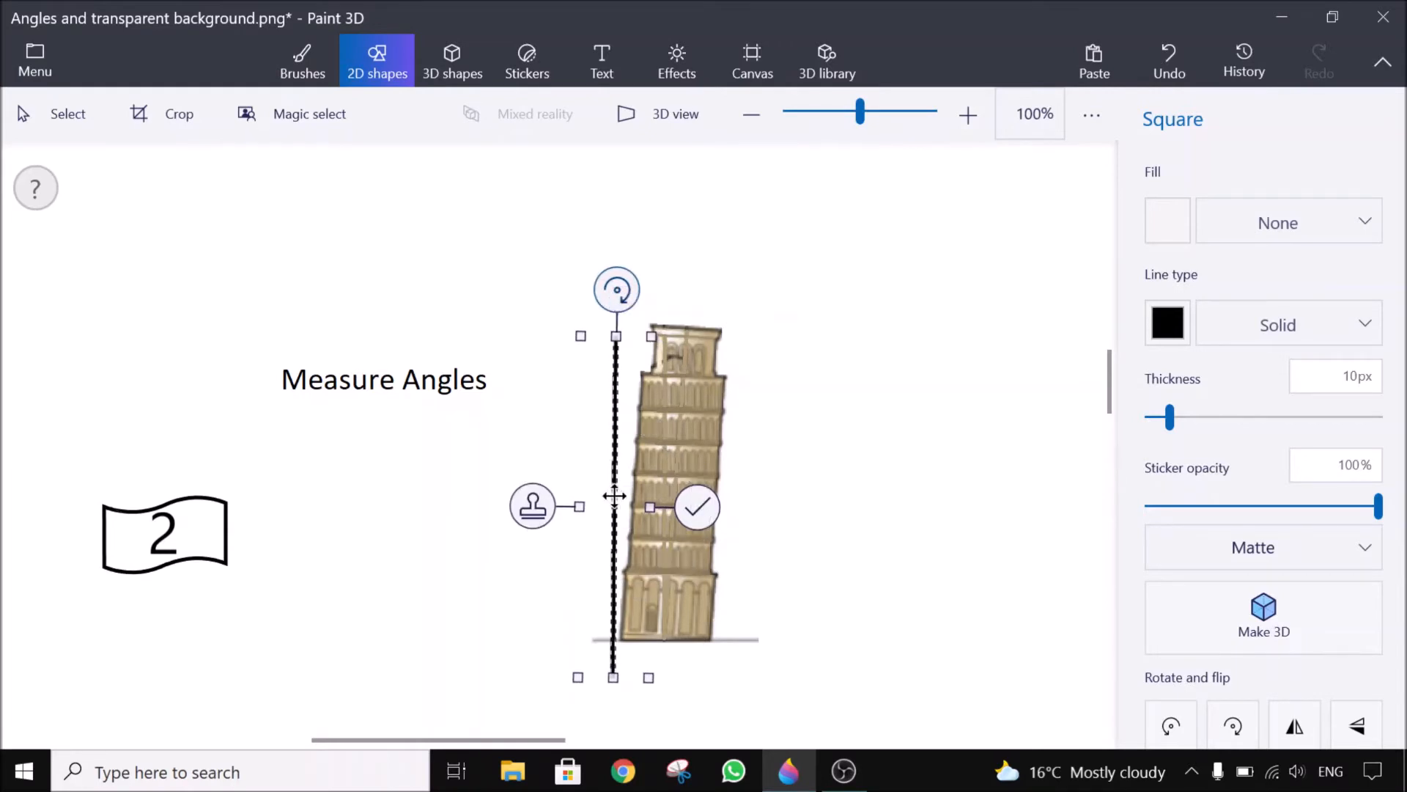
drag(614, 494, 620, 481)
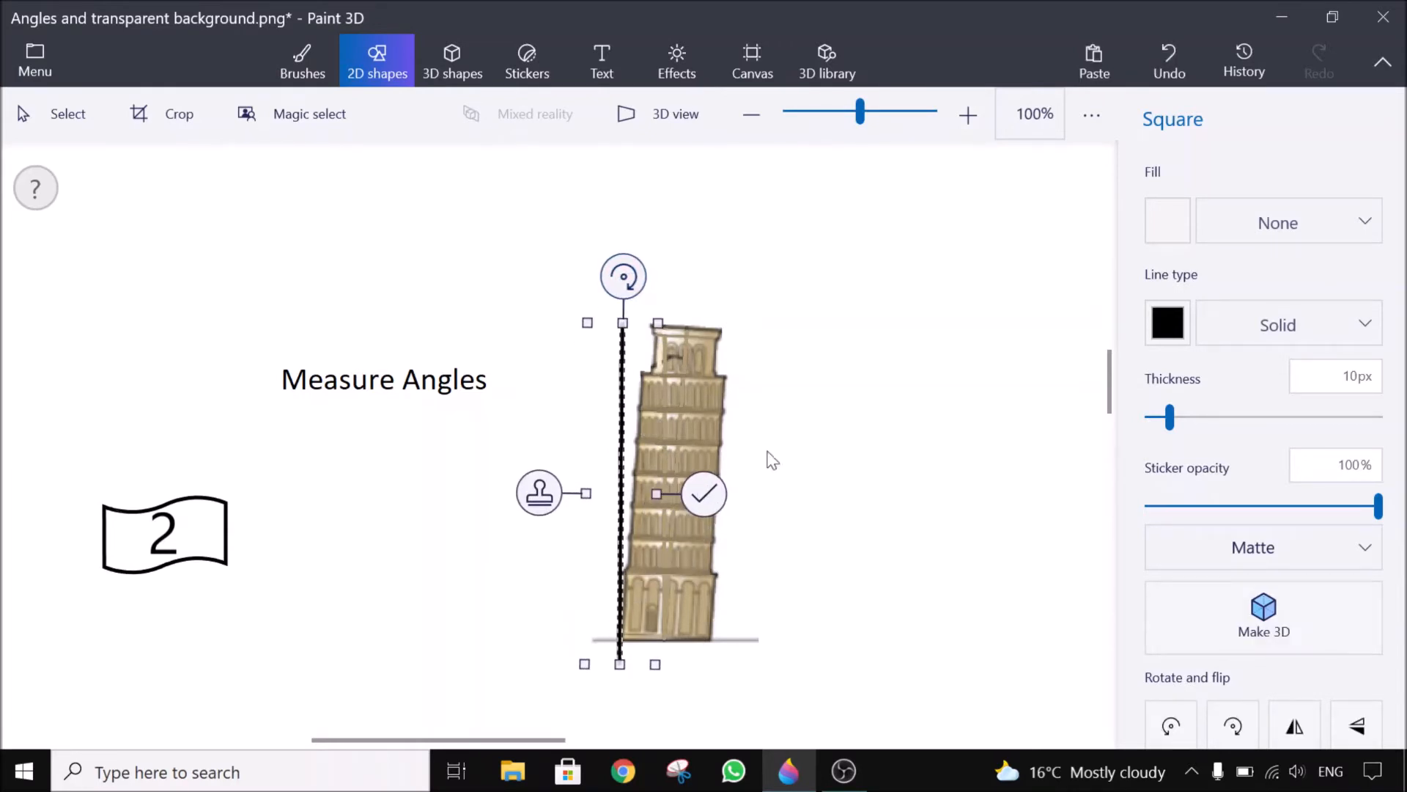
click(997, 402)
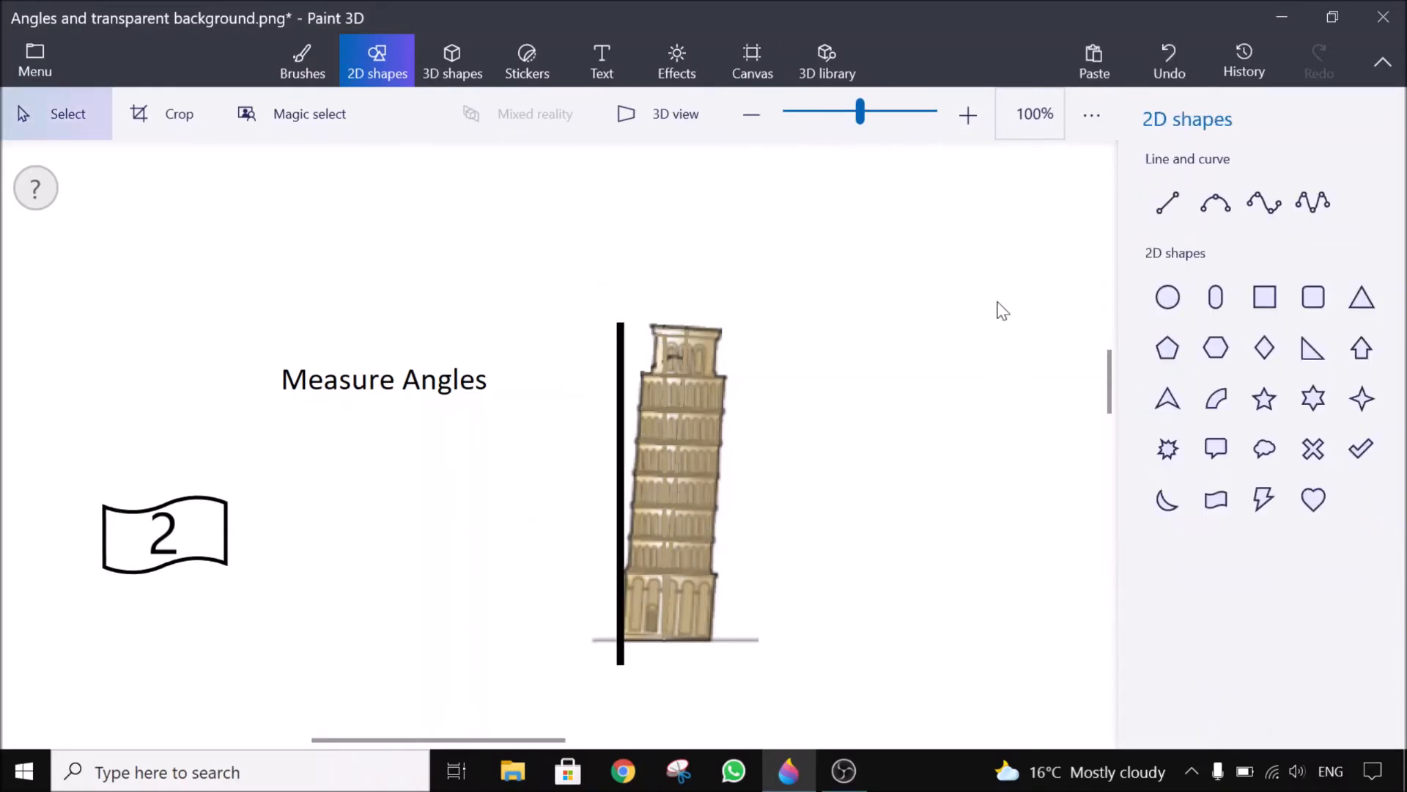
Draw a 3-point curve arc between the vertical line and the tower's left edge, and add the 2D text label "4" above it.
click(1217, 204)
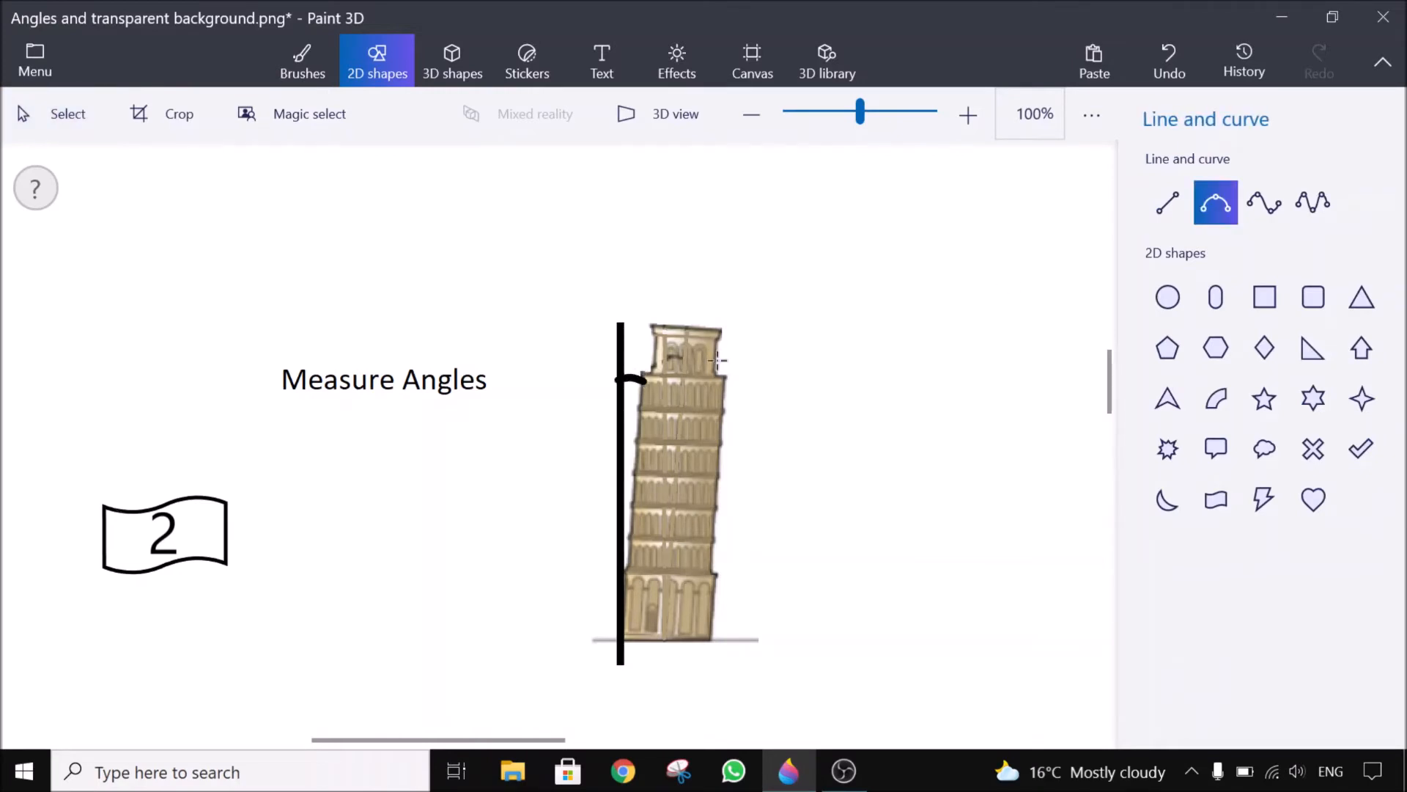
click(931, 311)
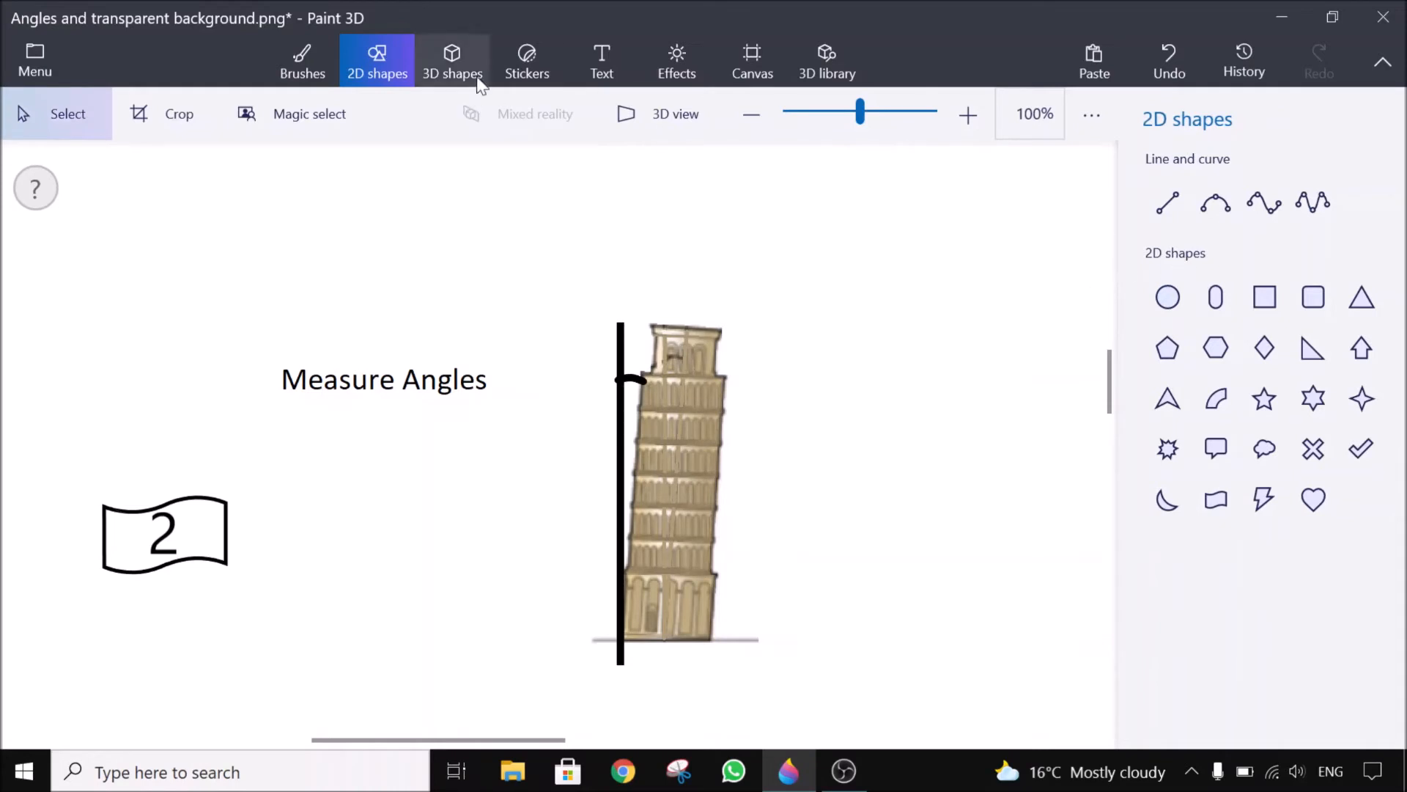
click(601, 60)
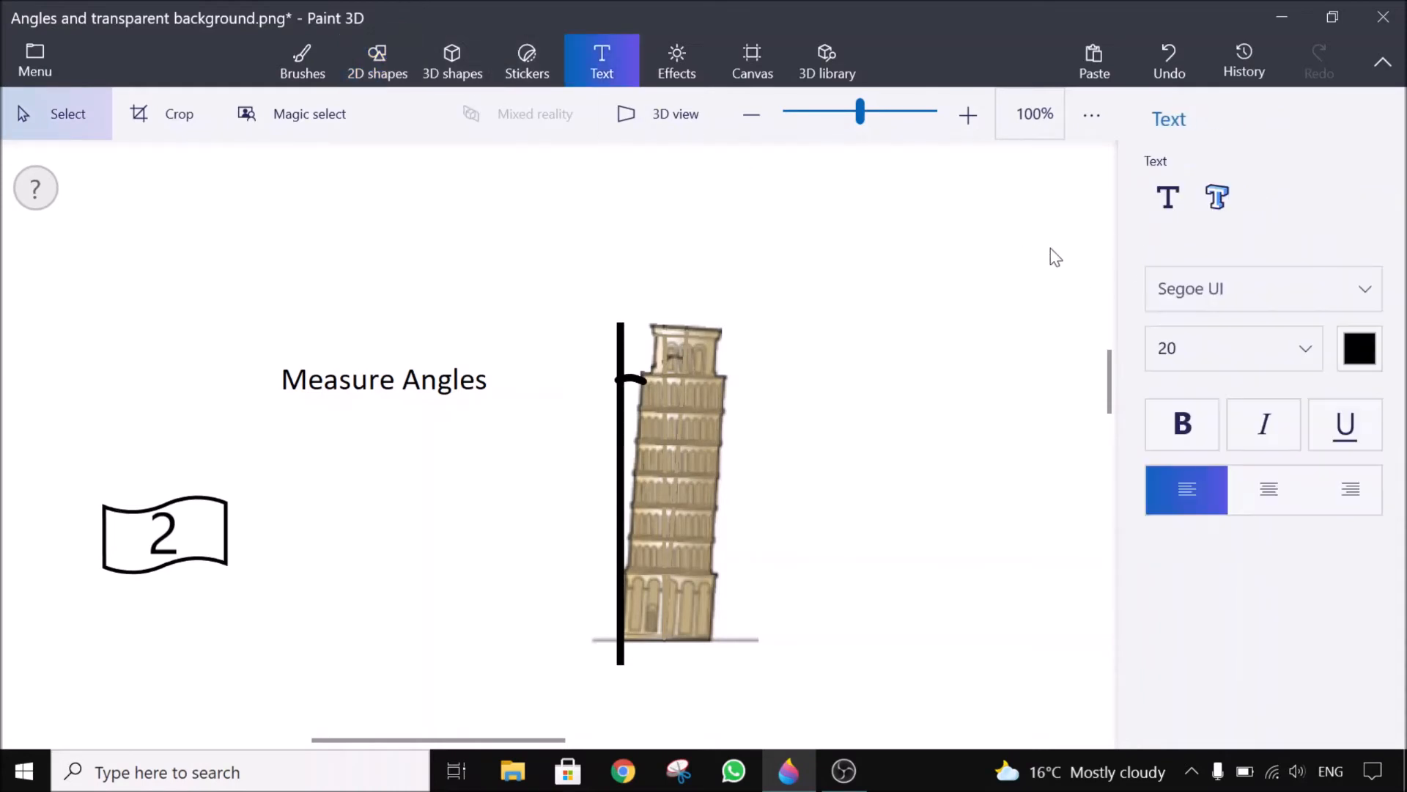
click(1169, 207)
click(624, 264)
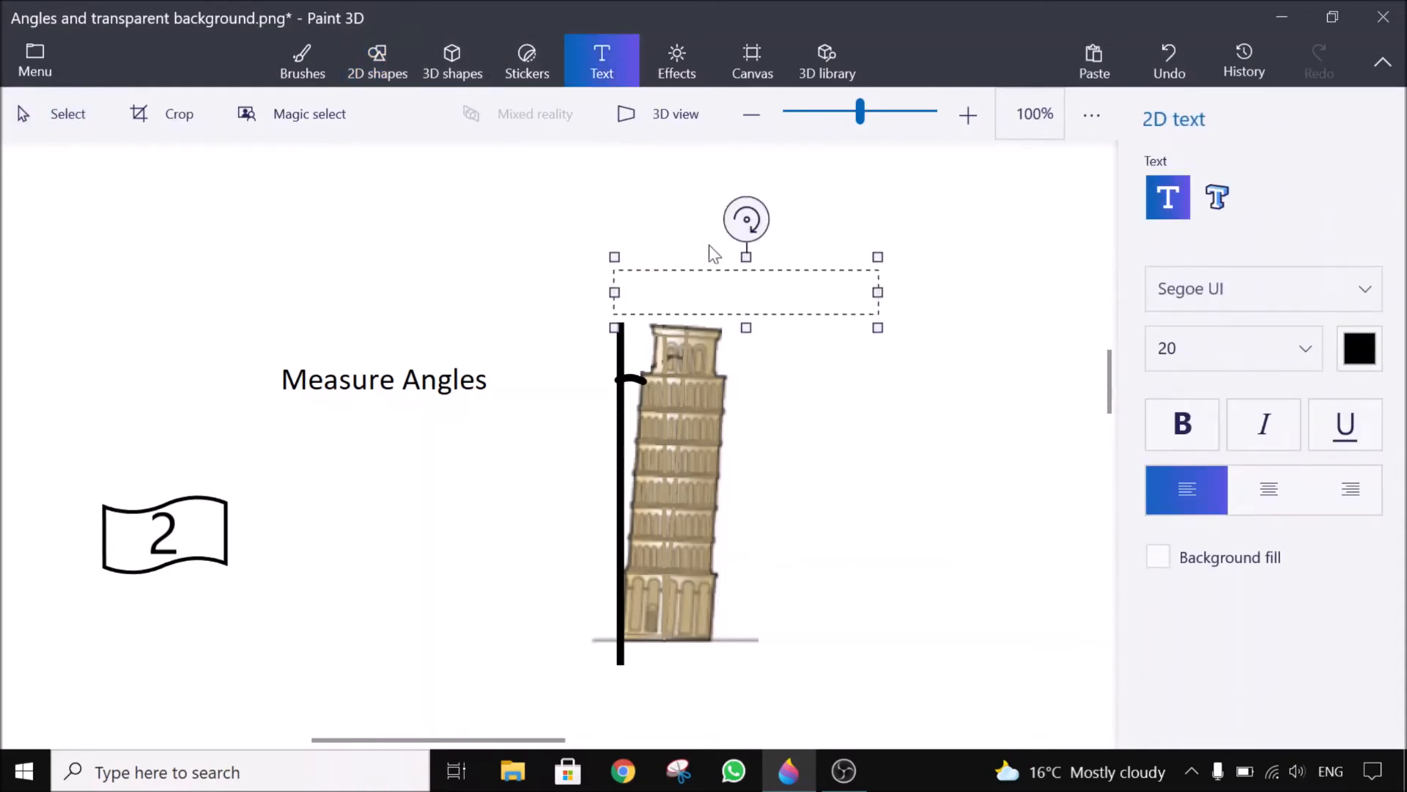
text(4)
drag(697, 254, 708, 268)
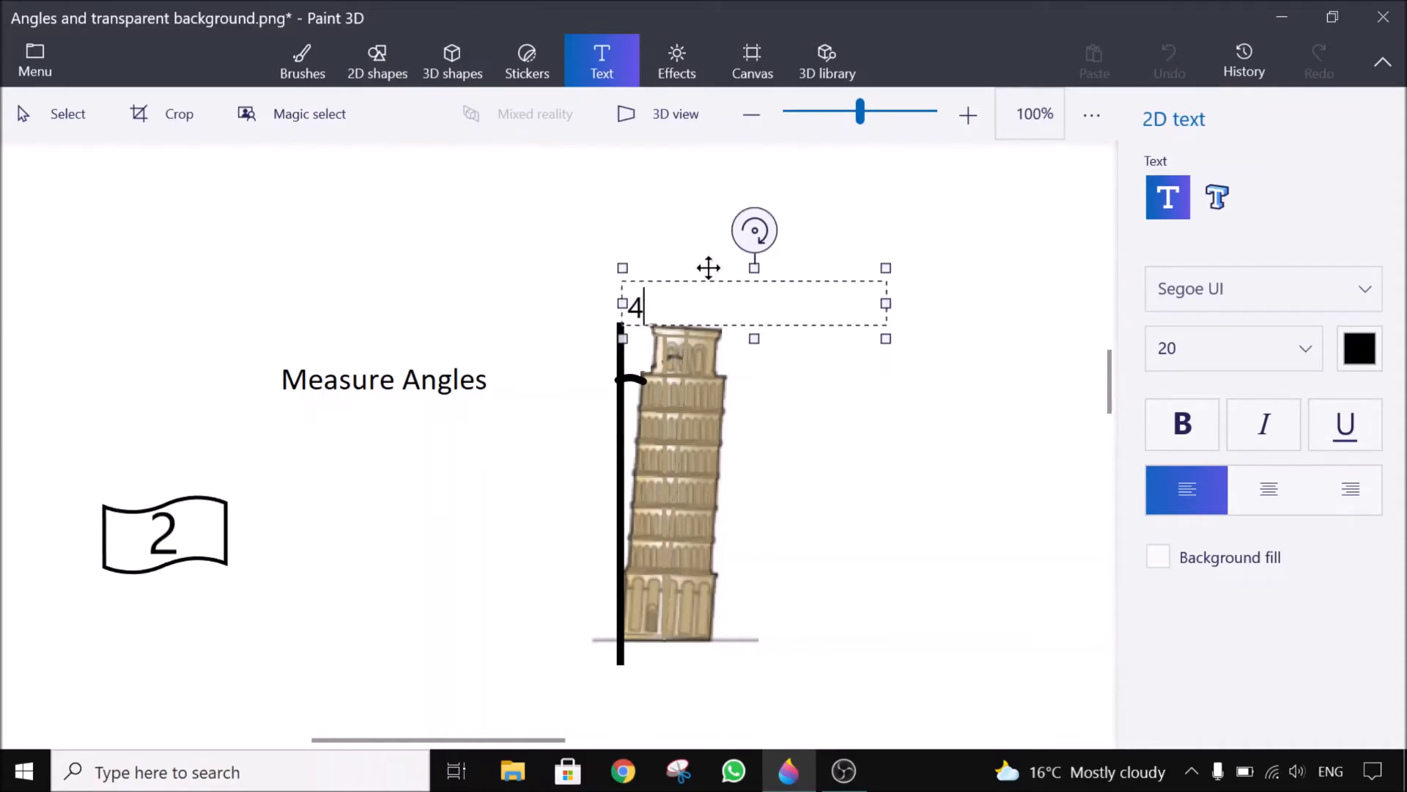
click(797, 440)
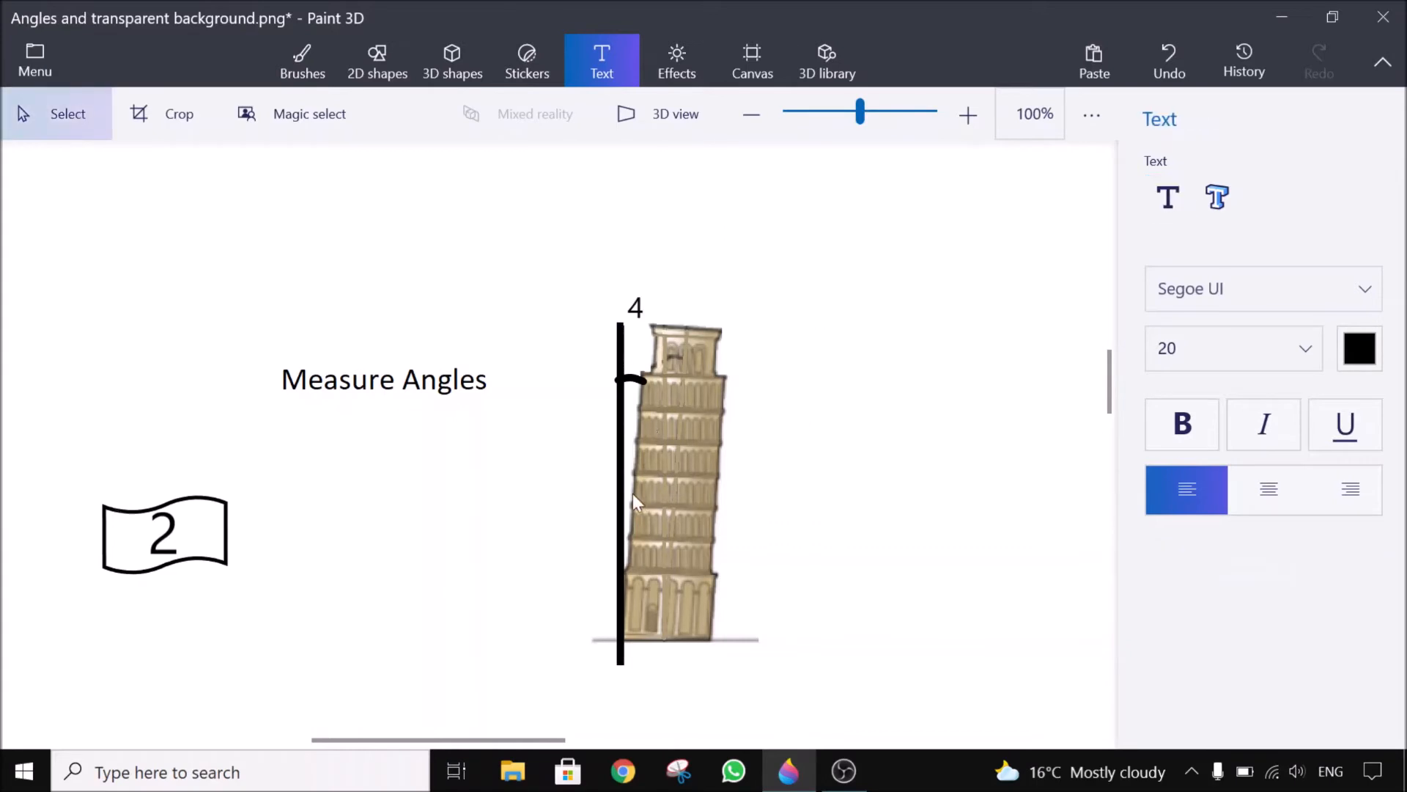
Go to section 3 of the canvas, "Create transparent angle template".
scroll(626, 449, down, 3)
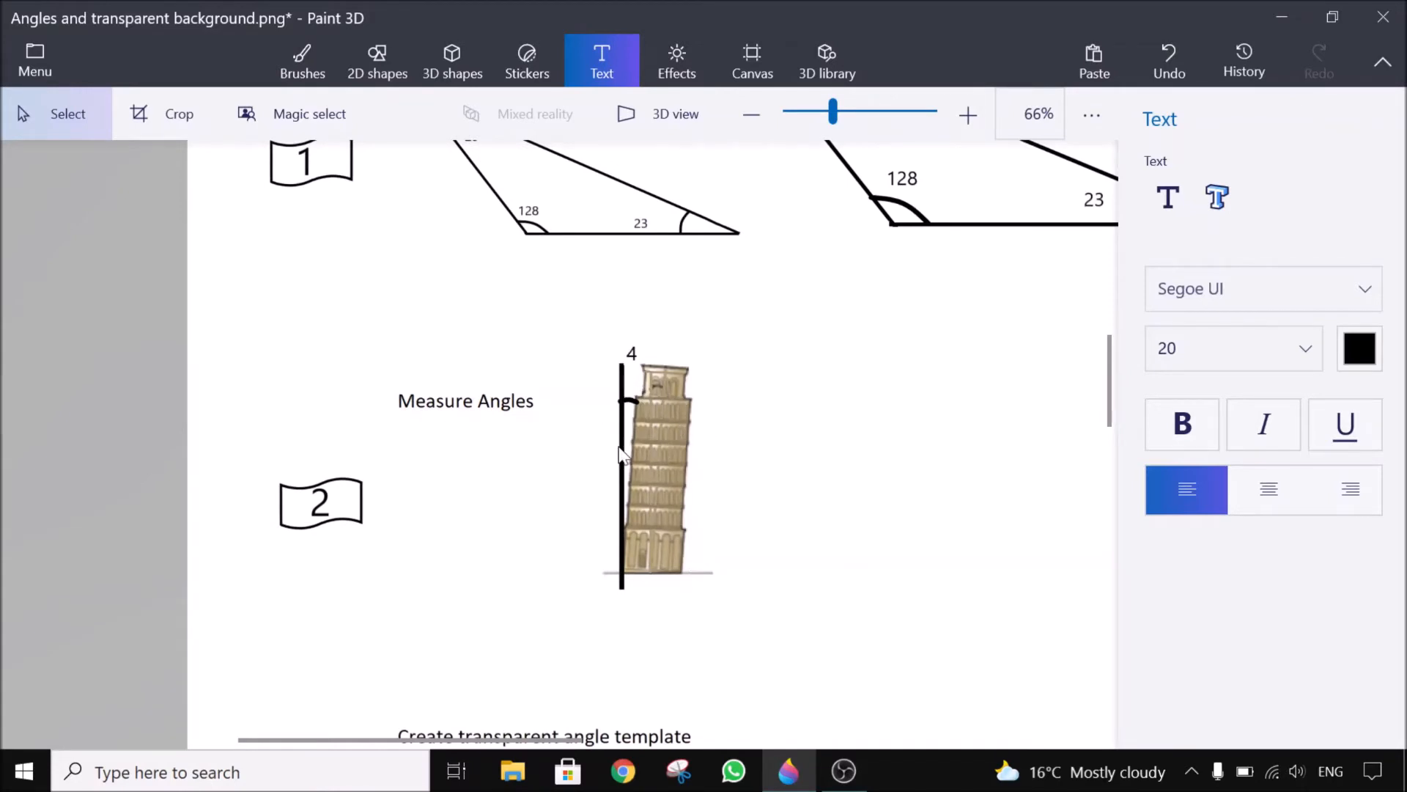
drag(624, 585, 645, 226)
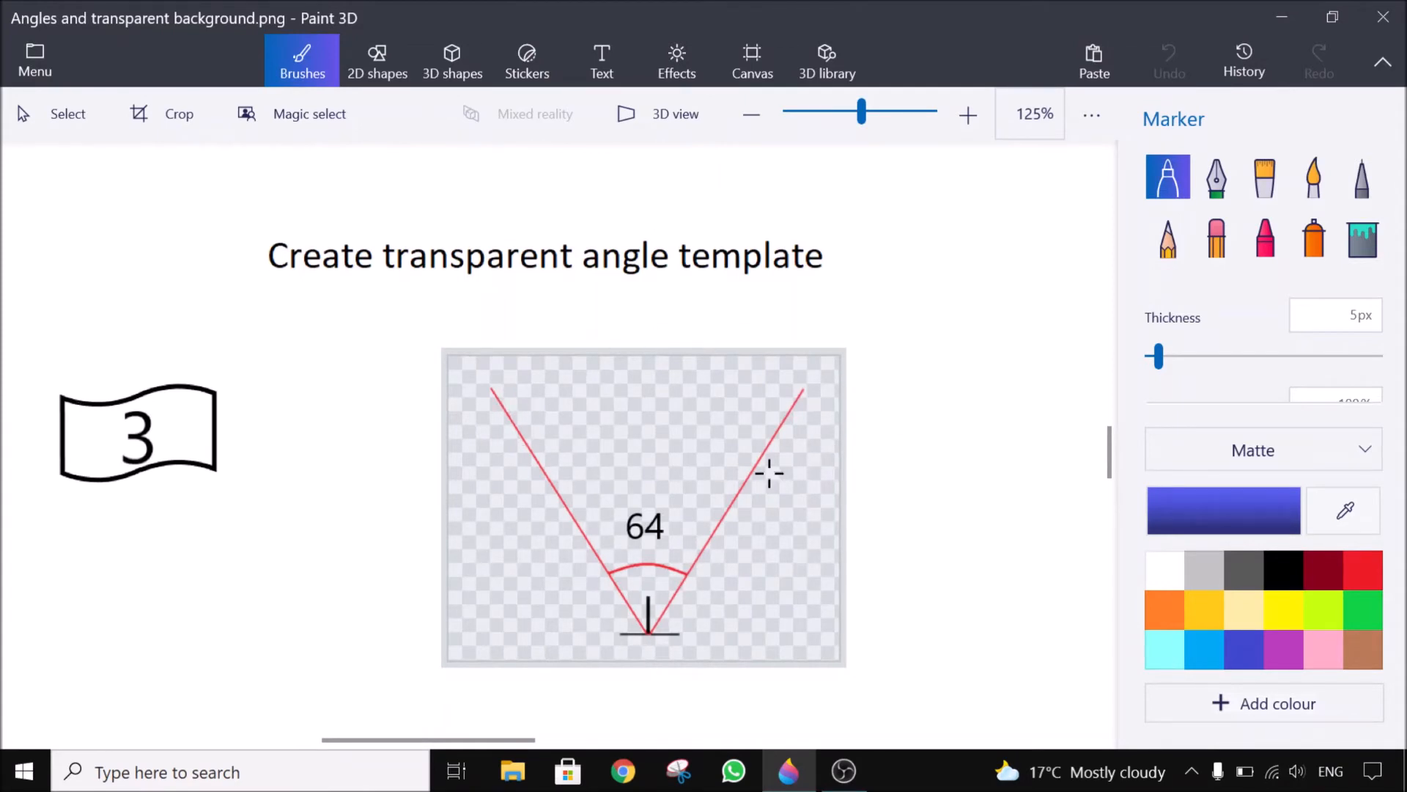
Examine the 64-degree example template and the three rectangles below it that show the angle applied in different orientations.
scroll(446, 534, down, 3)
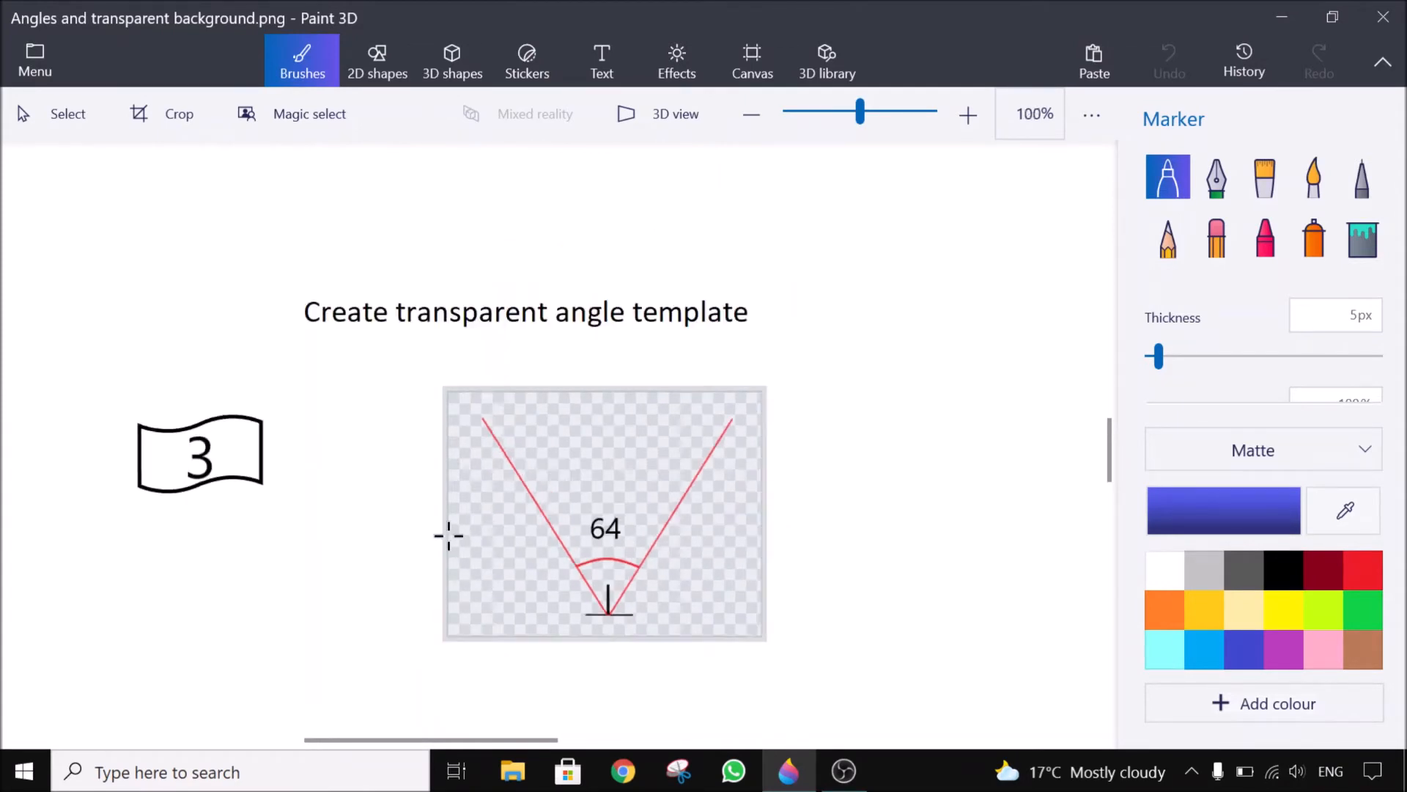
scroll(398, 427, down, 3)
scroll(402, 317, down, 1)
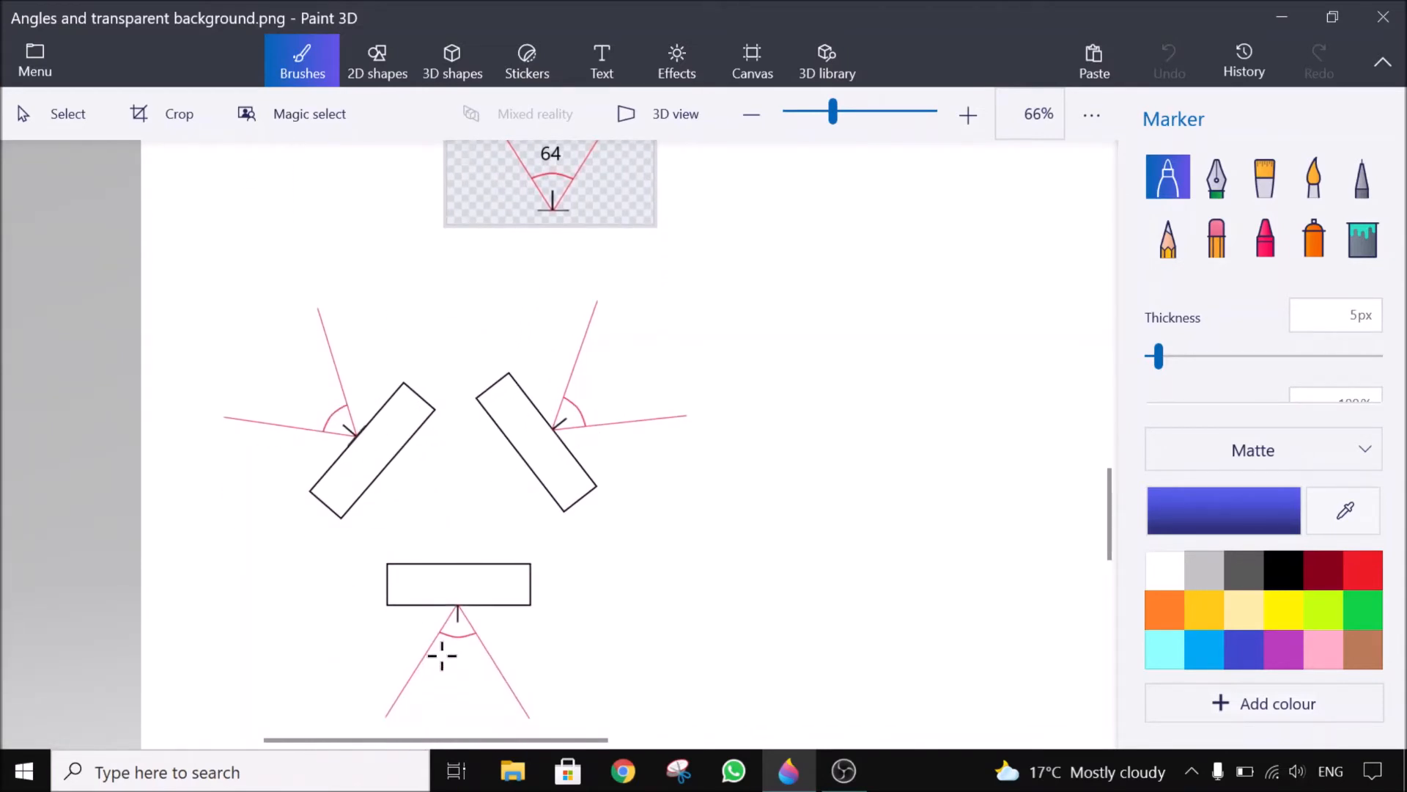
scroll(619, 412, up, 1)
scroll(623, 582, up, 3)
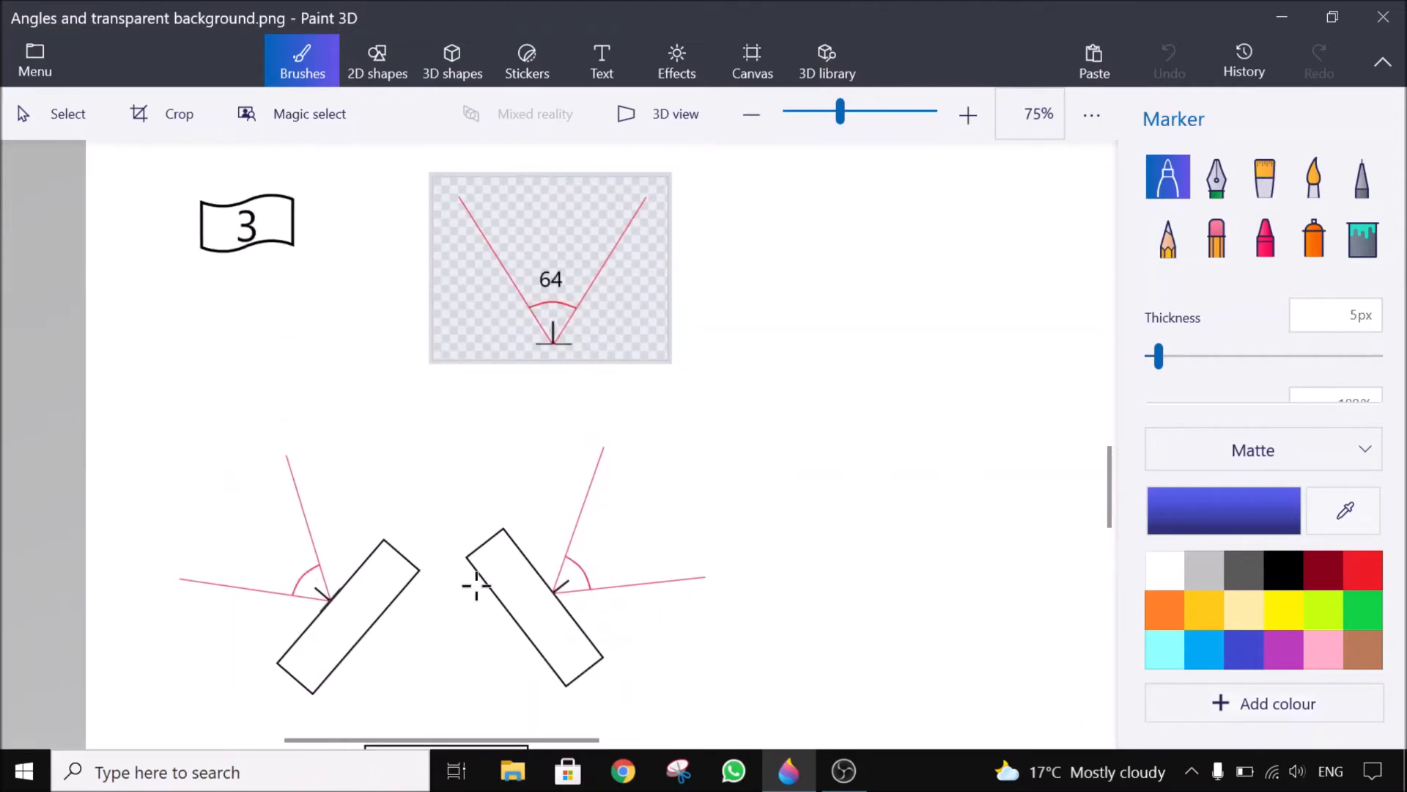
scroll(477, 585, down, 4)
scroll(477, 585, right, 1)
scroll(440, 440, up, 3)
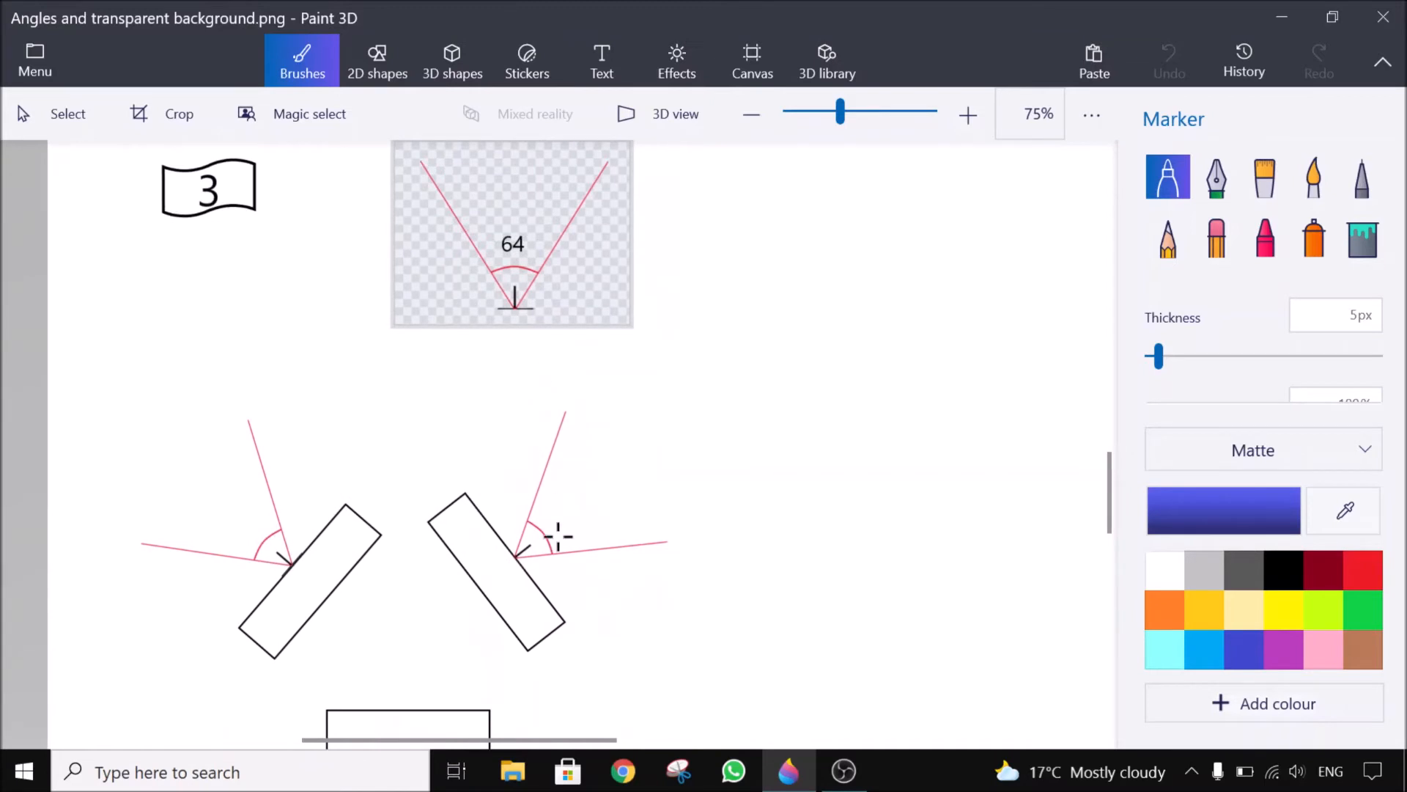
scroll(555, 475, down, 4)
scroll(569, 450, left, 1)
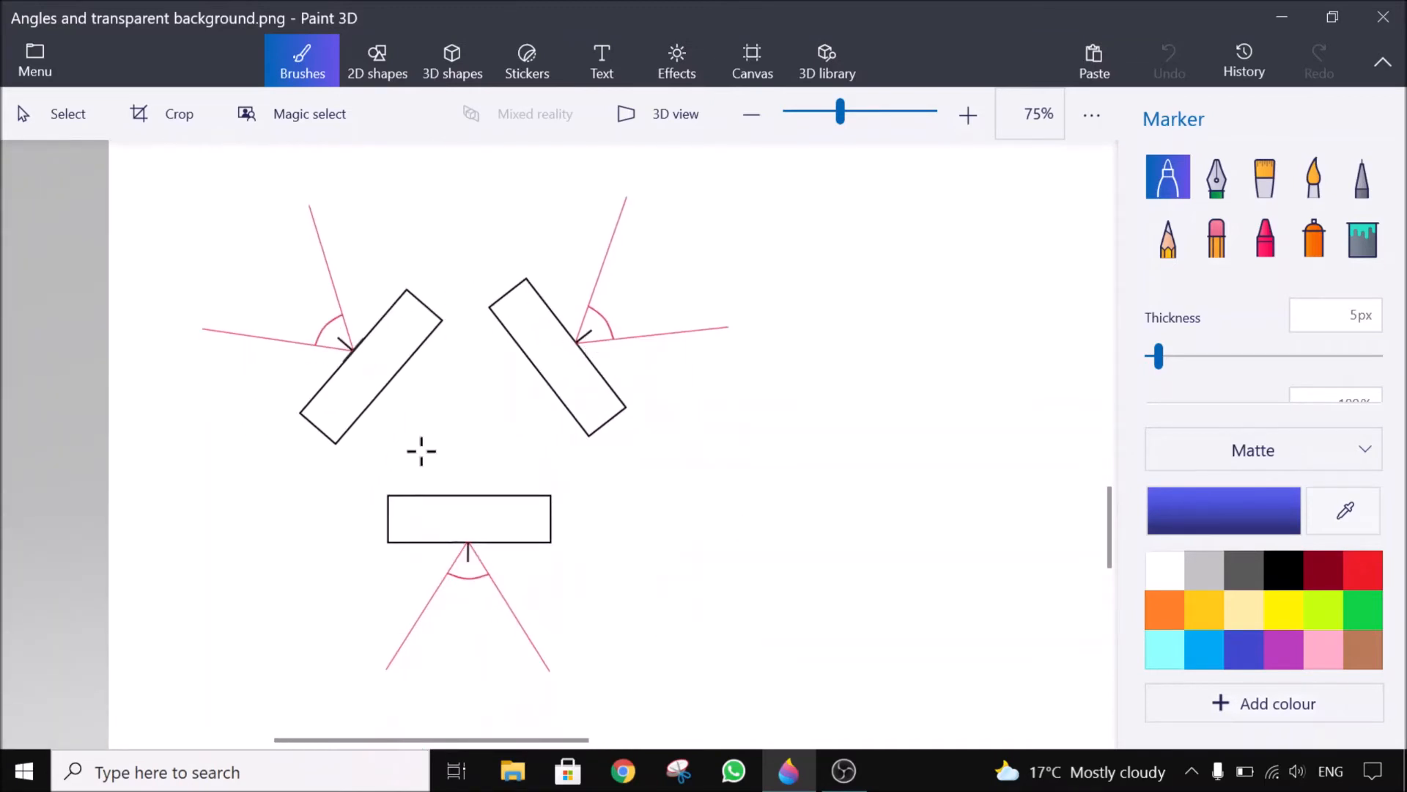
Search Windows for Paint 3D and launch a second instance with a blank canvas.
click(18, 775)
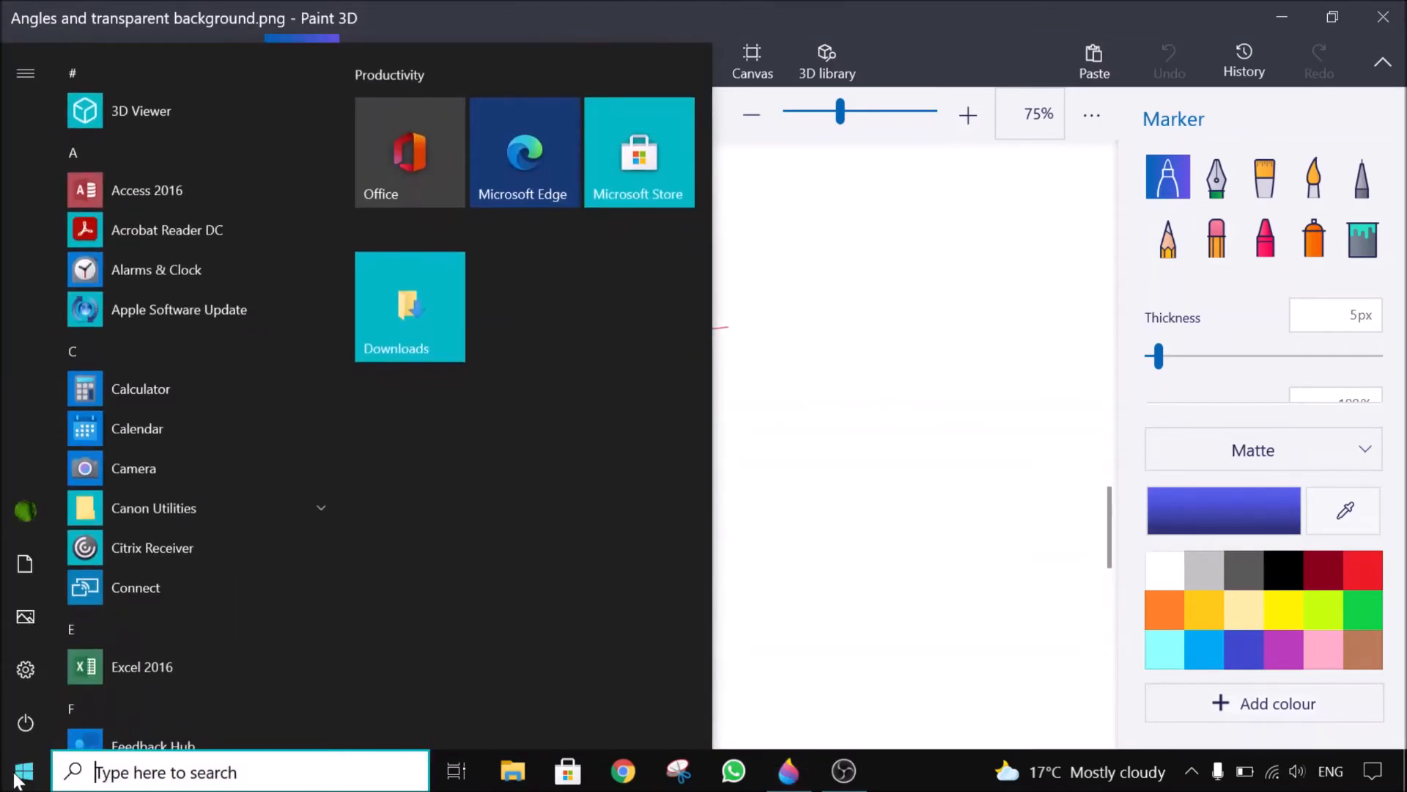
text(pain)
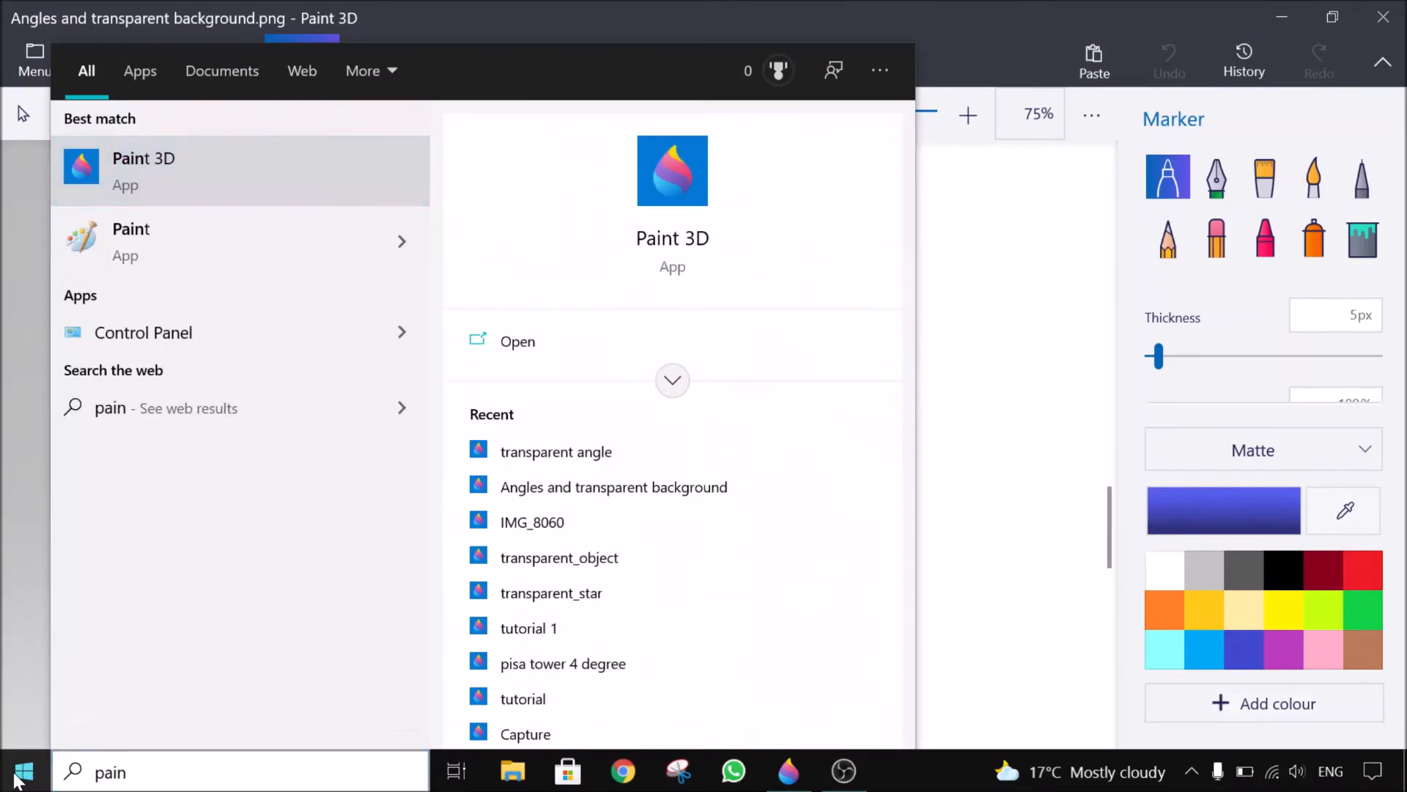
key(Return)
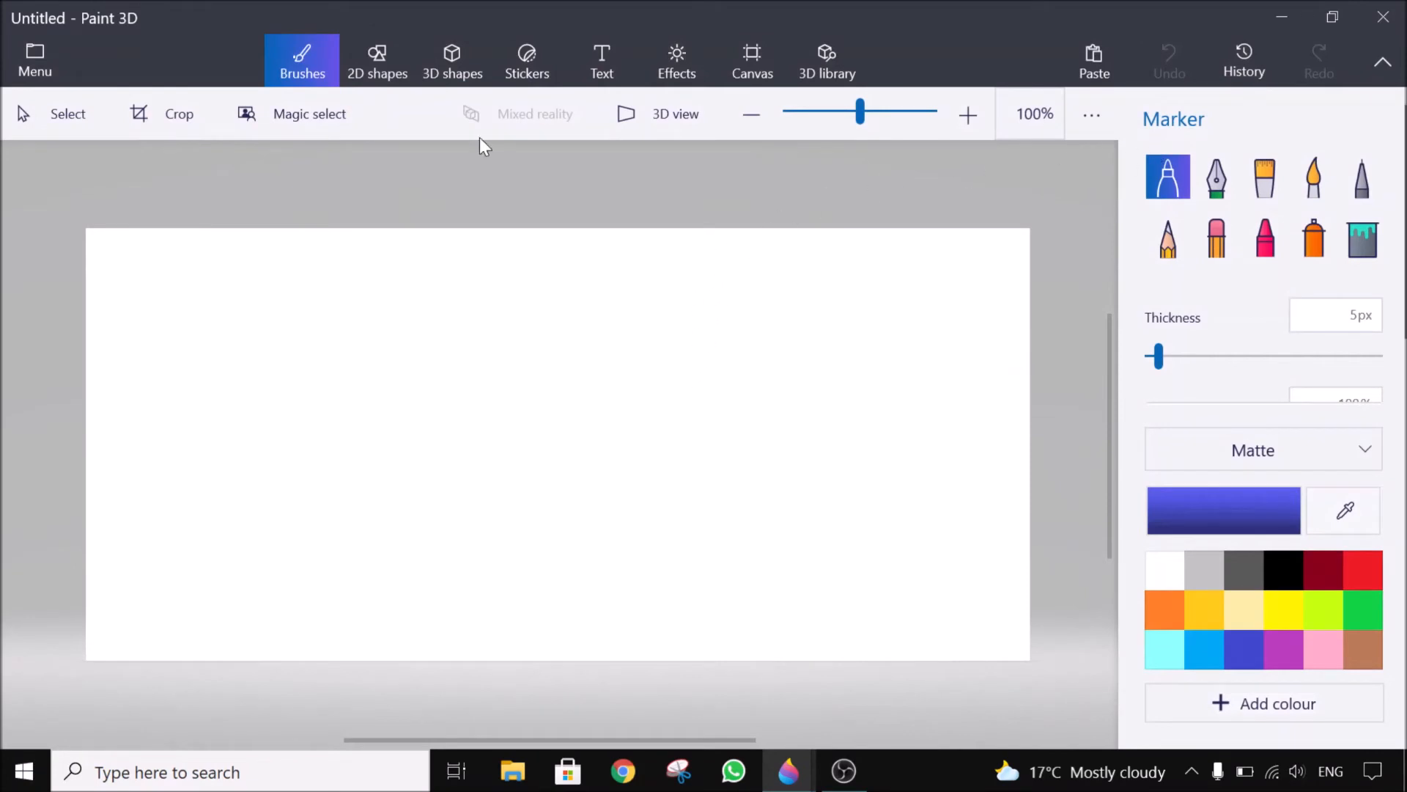
Draw a short, flat black horizontal line on the blank canvas with the 2D Square shape.
click(372, 67)
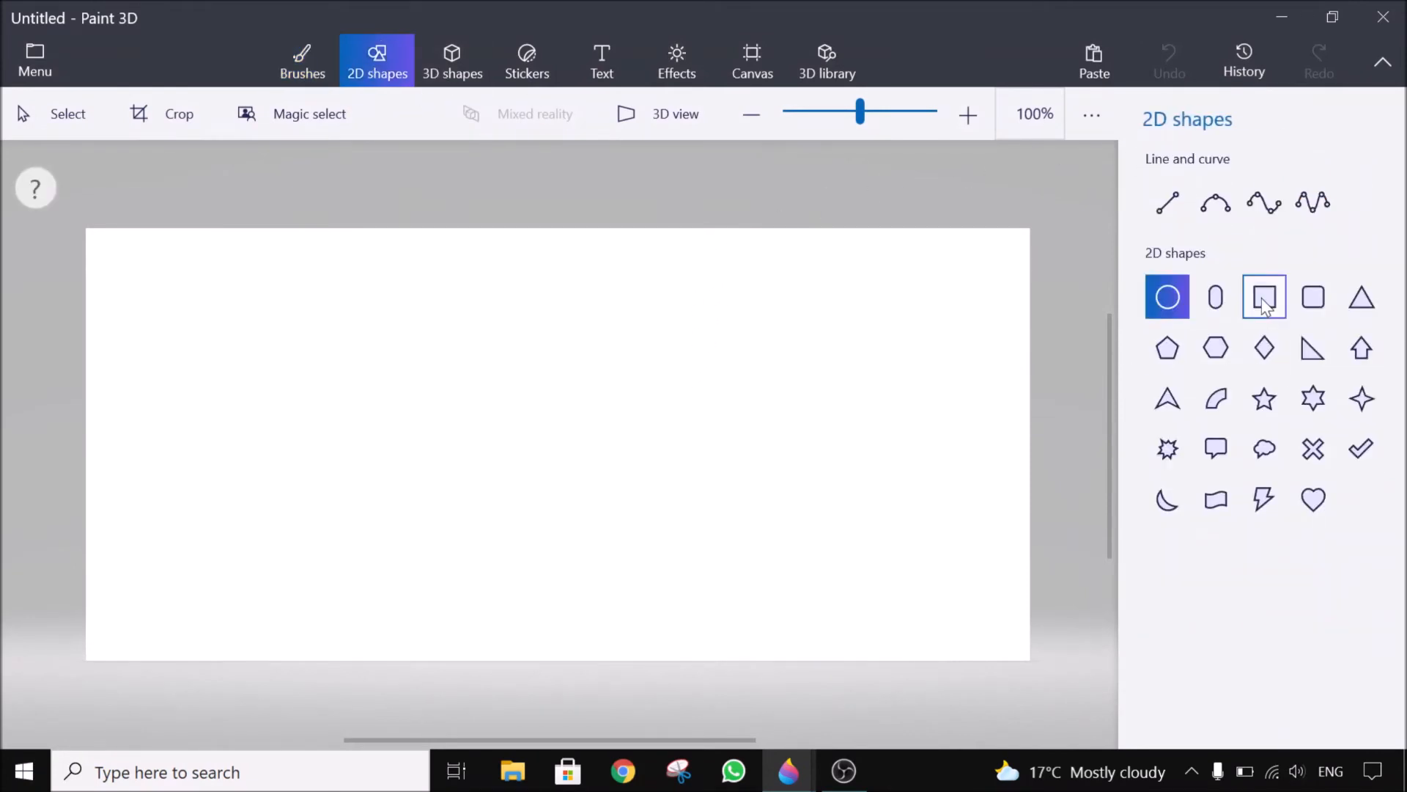
click(1266, 305)
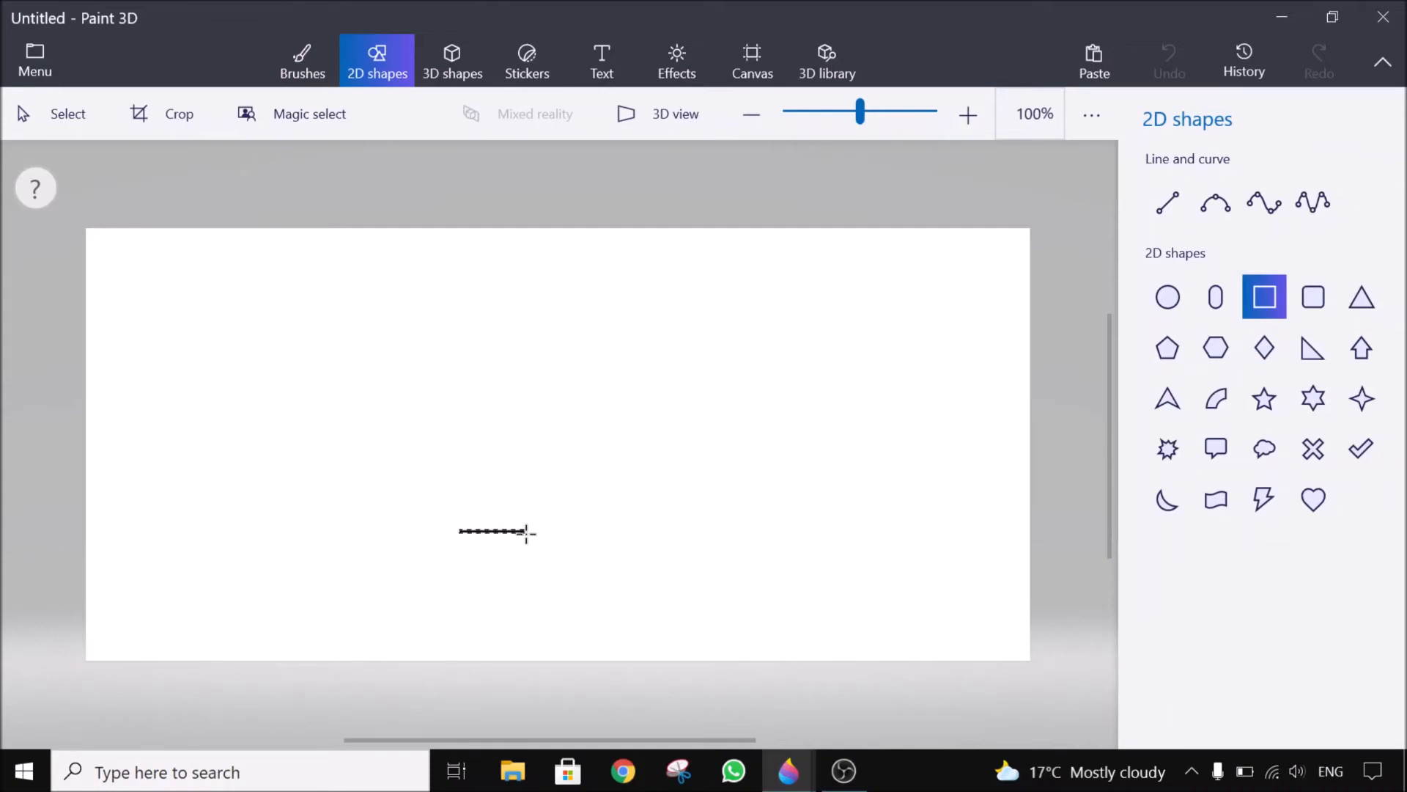
drag(459, 531, 526, 533)
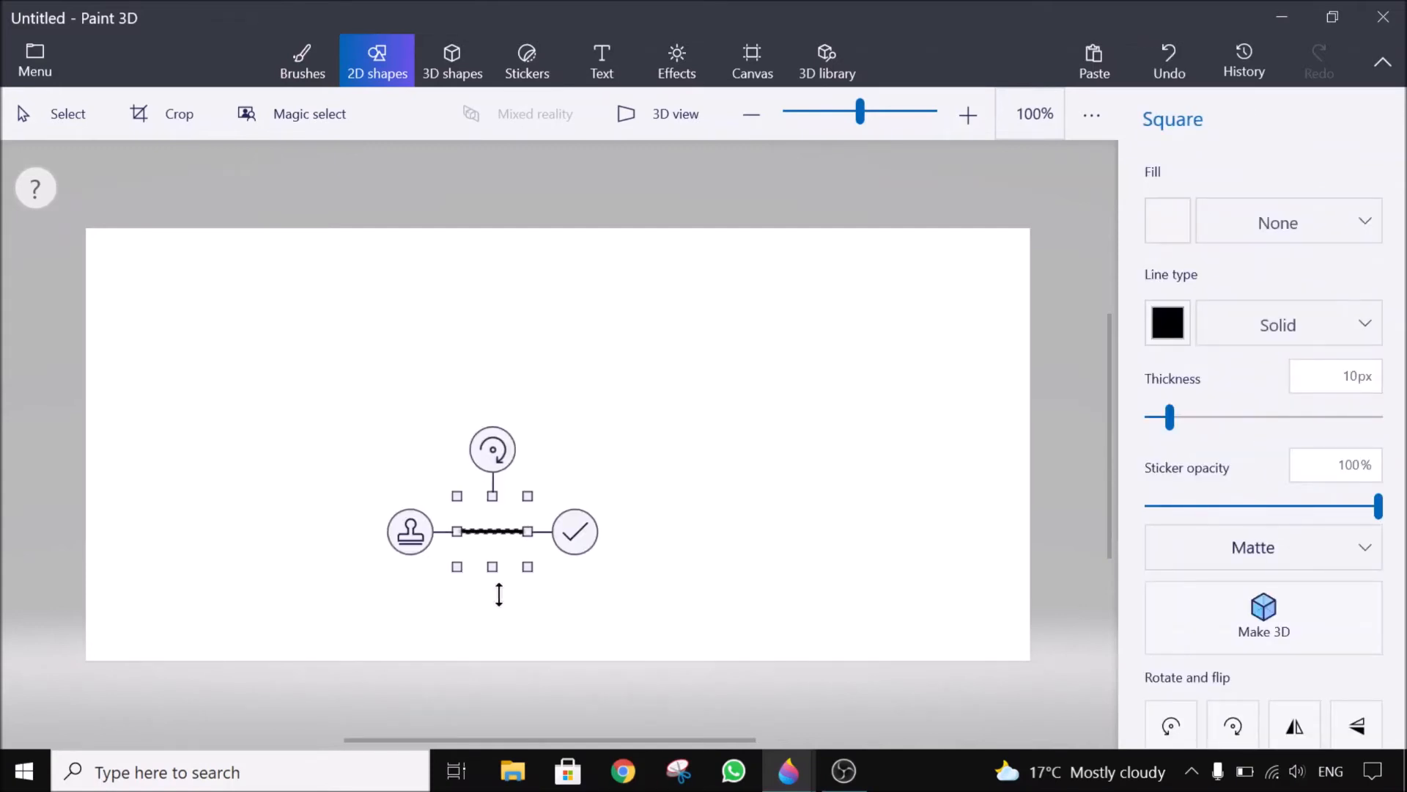
click(579, 543)
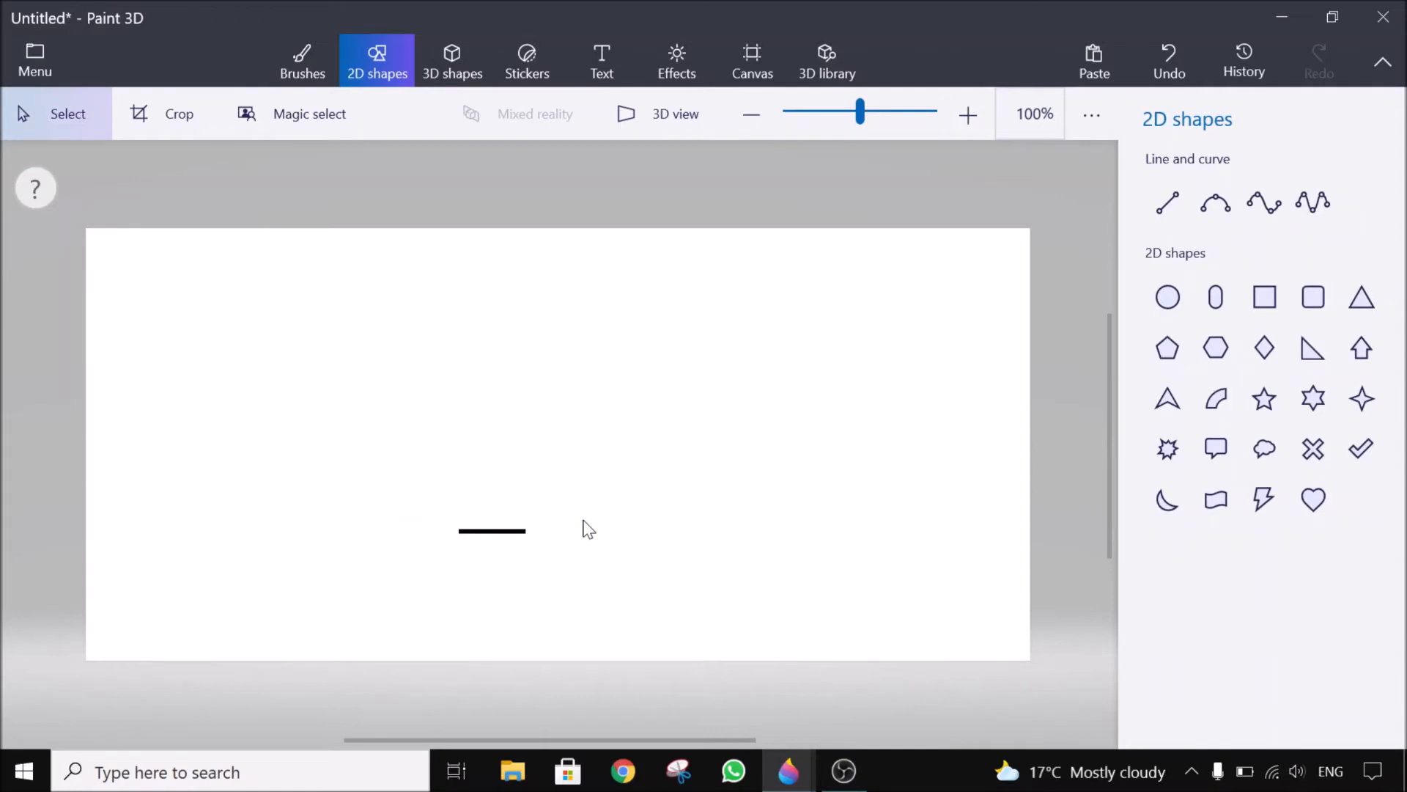
Paste a copy of the short line, rotate it upright over the horizontal line's middle, and delete the part below.
key(ctrl+v)
drag(556, 362, 651, 415)
drag(558, 446, 491, 533)
click(671, 546)
drag(569, 606, 417, 534)
key(Delete)
Draw a long, thin vertical line beside the black marker with the 2D Square shape and make its line colour red.
click(1284, 298)
drag(681, 302, 684, 594)
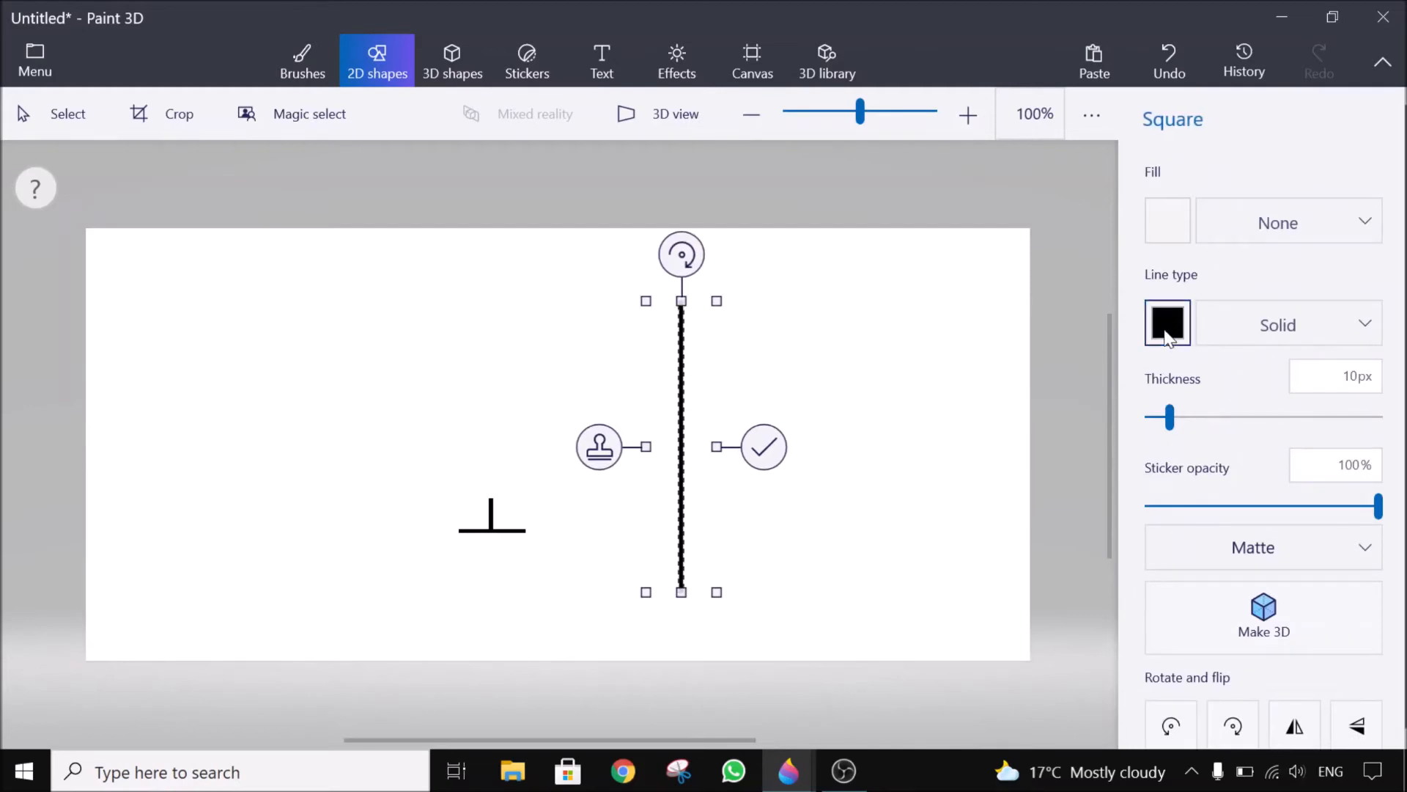
click(1181, 308)
click(1265, 403)
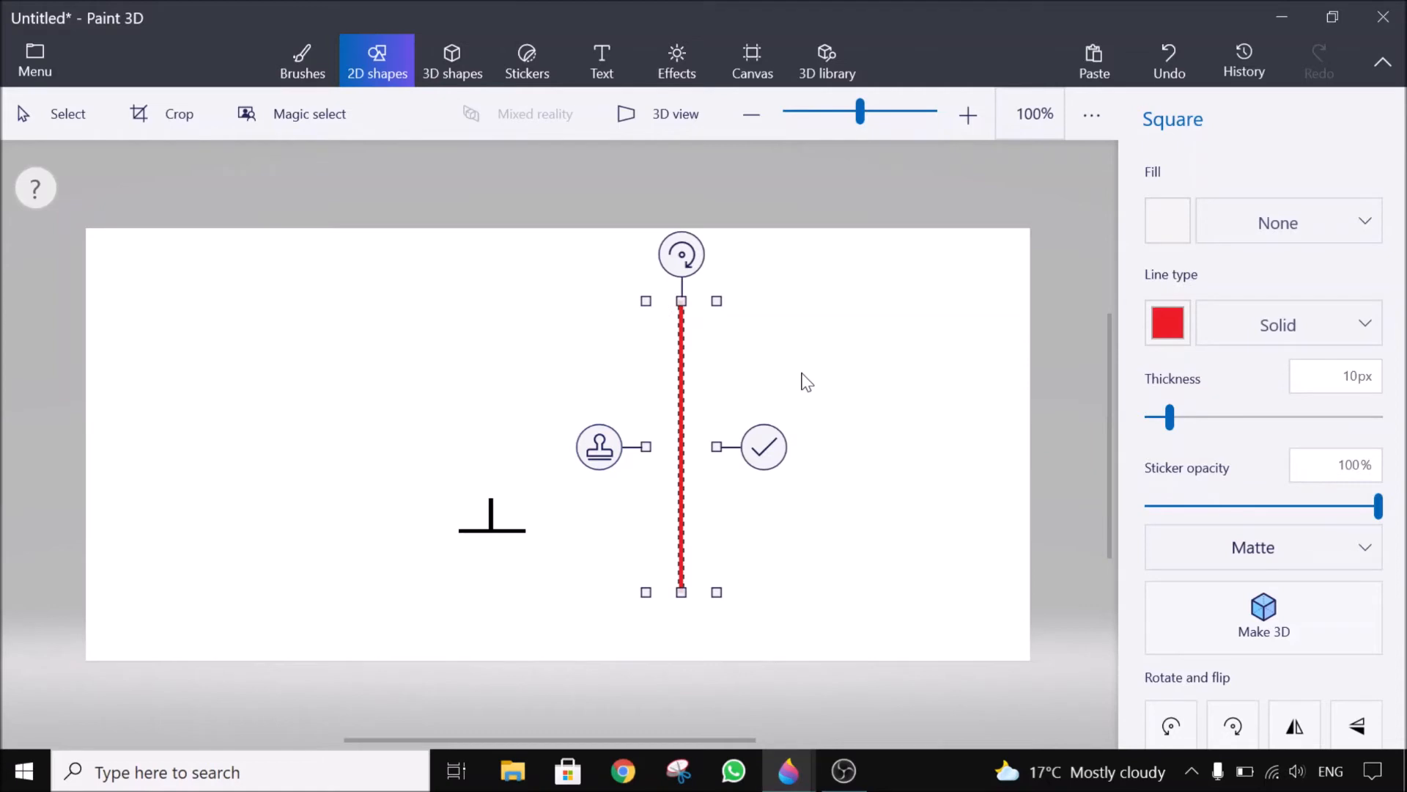
Check the example template in the other window, rotate the red line clockwise and place its lower end at the black marker's centre.
mouse_move(788, 770)
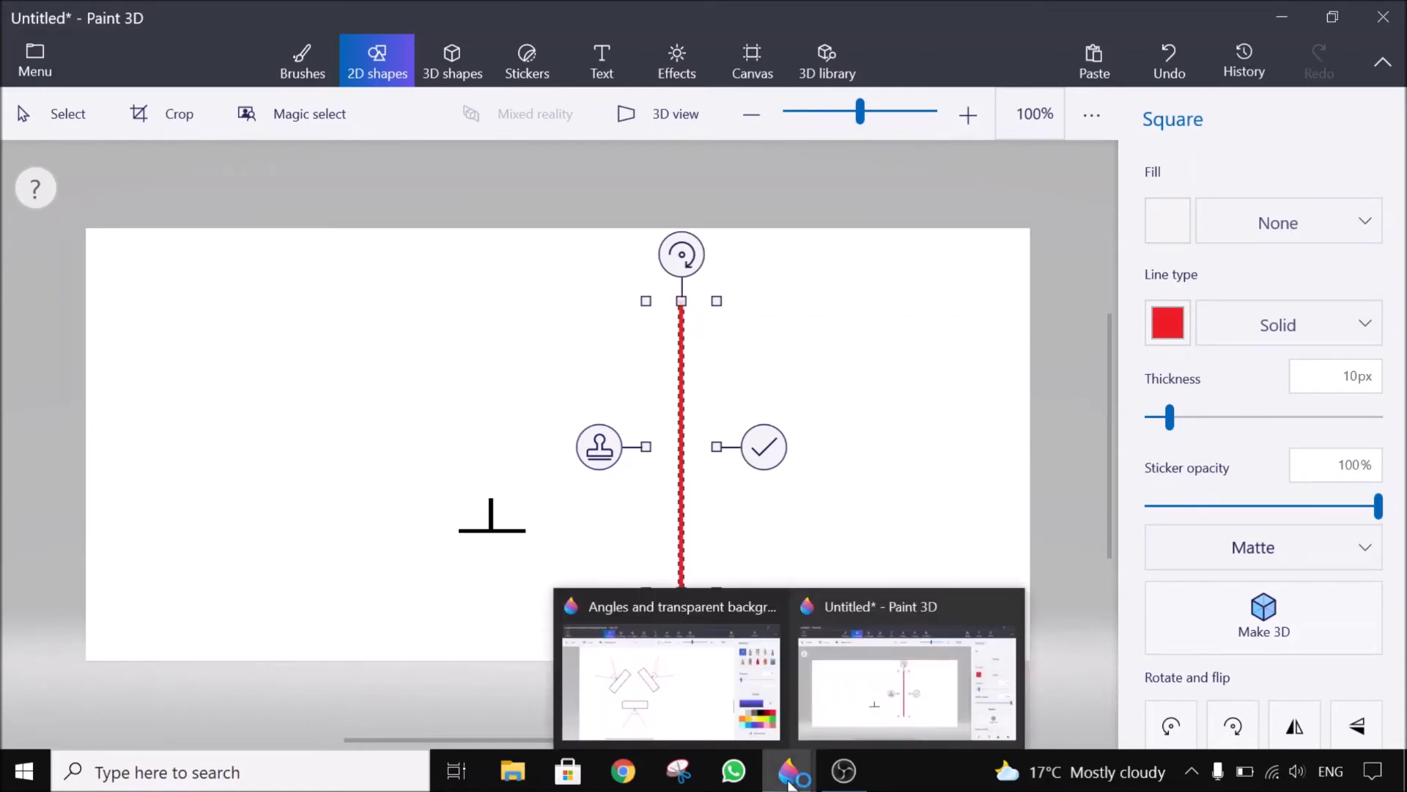
click(698, 715)
scroll(440, 381, up, 5)
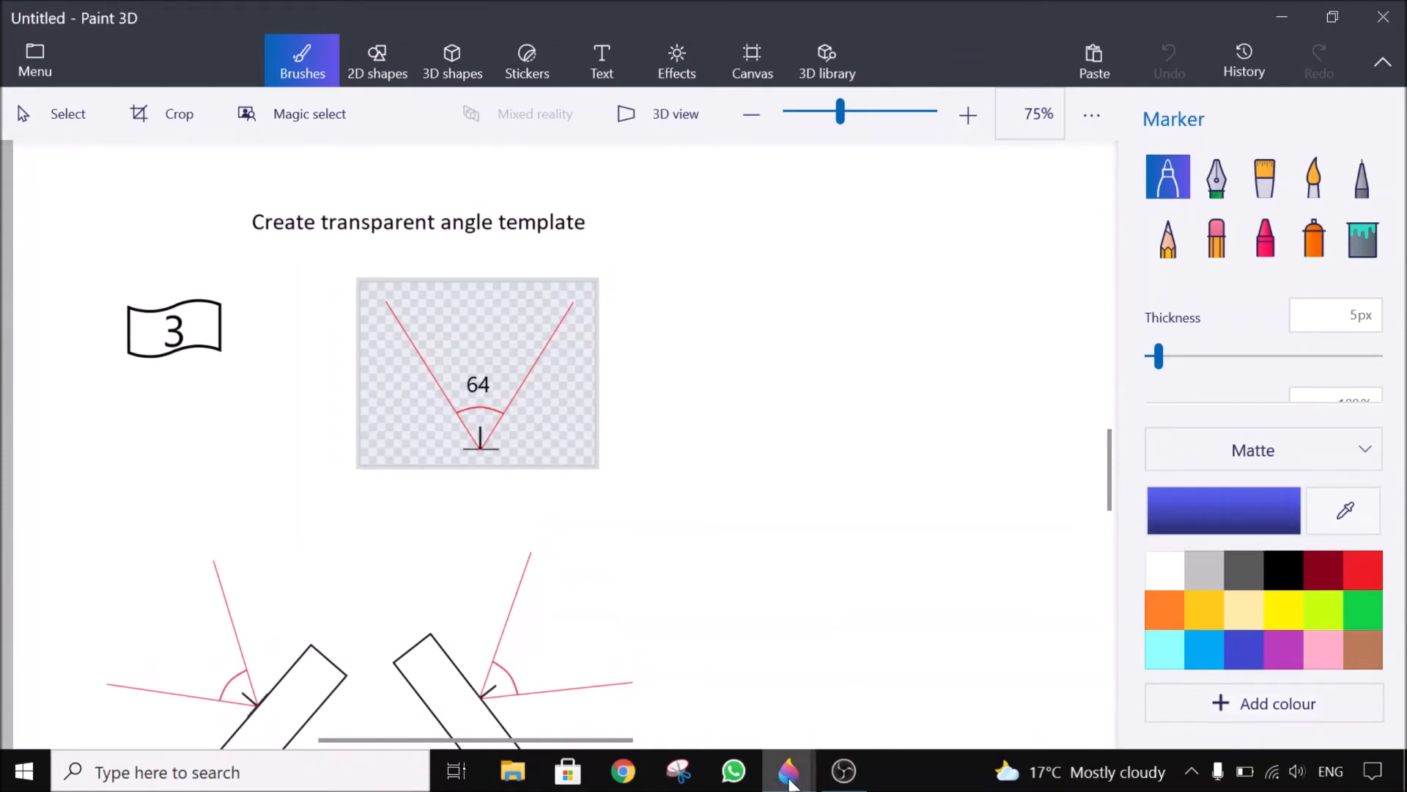
mouse_move(788, 770)
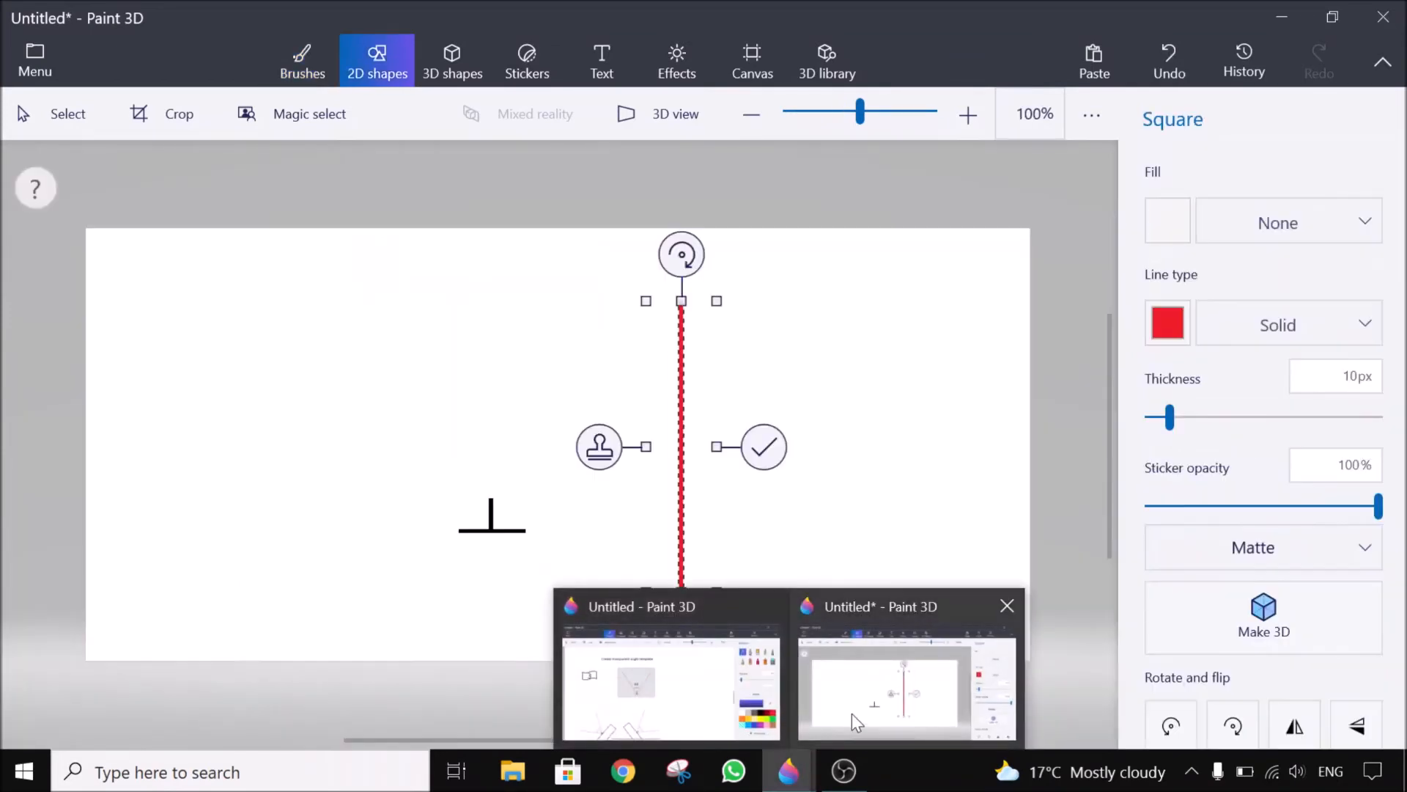
click(851, 714)
drag(684, 255, 784, 285)
drag(684, 425, 575, 393)
scroll(489, 534, up, 5)
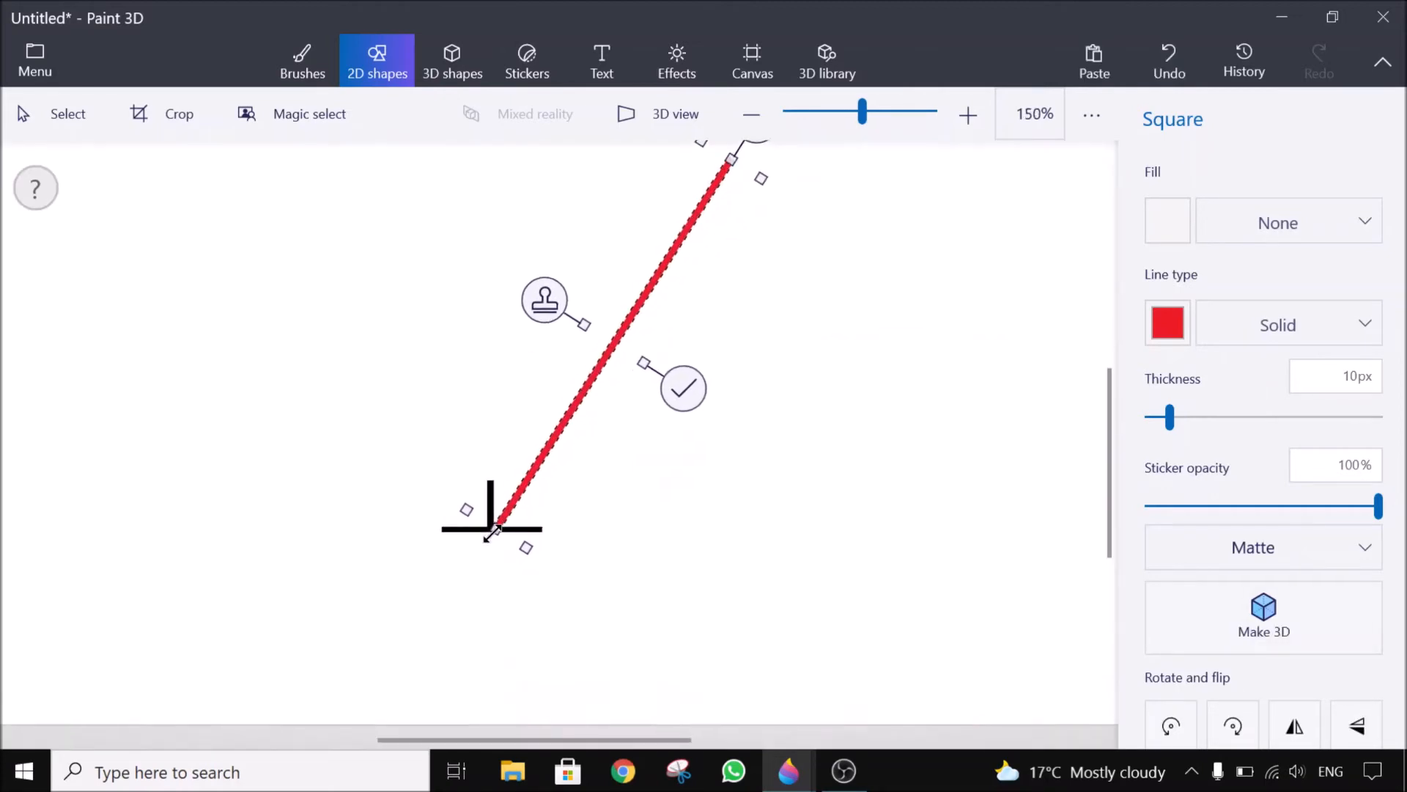
drag(564, 425, 555, 424)
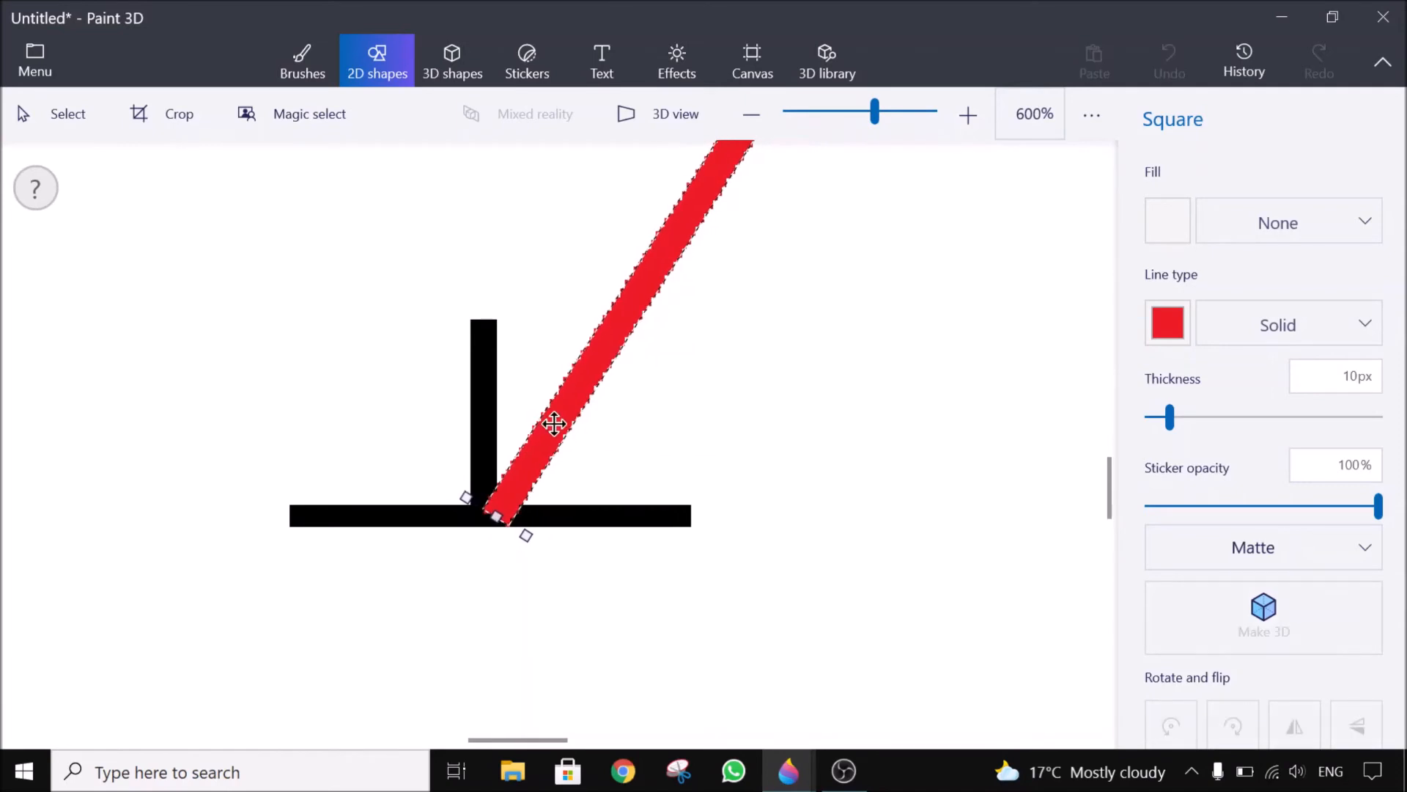
click(506, 575)
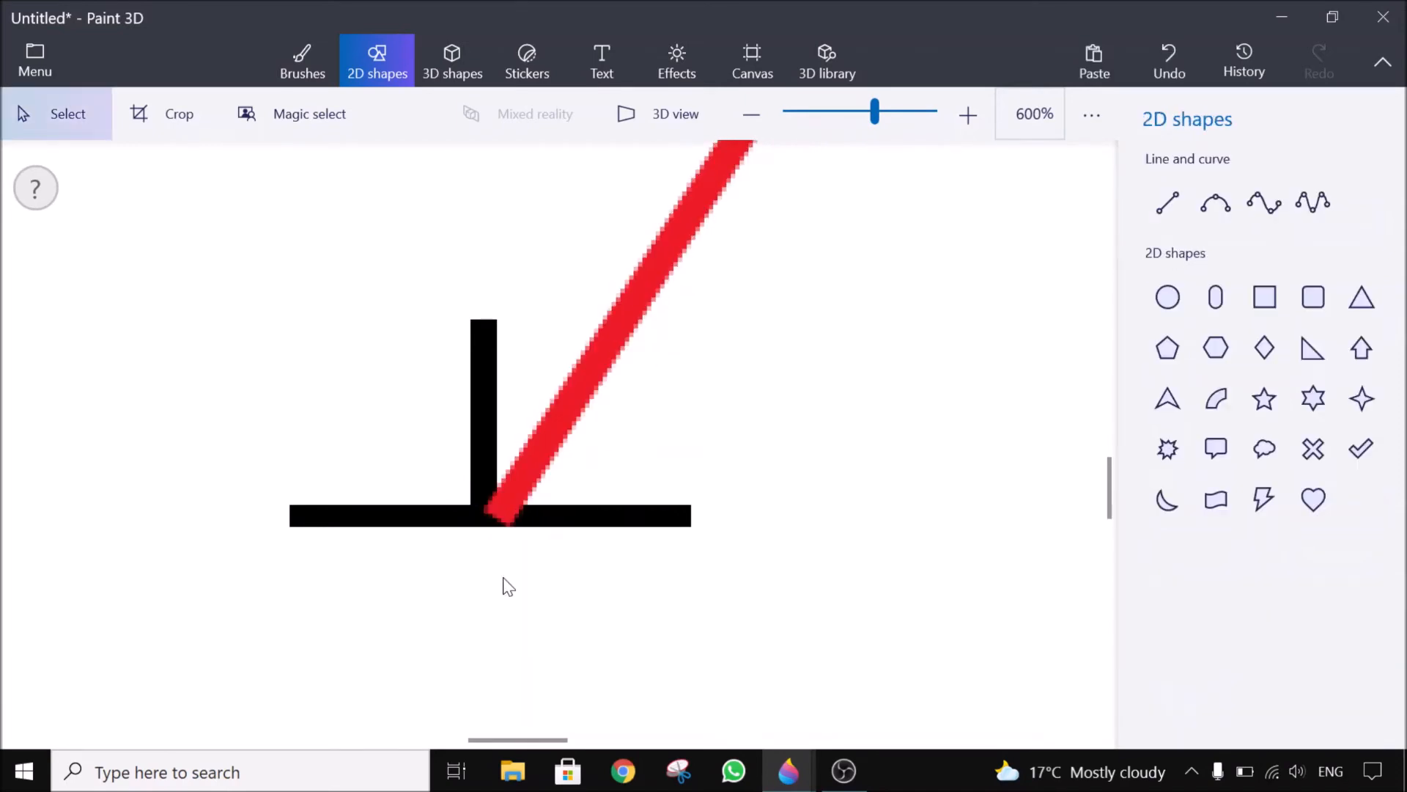
Paste a vertical copy of the red line, rotate it counterclockwise, and place its lower end at the marker's centre to mirror the first line.
scroll(506, 583, down, 5)
scroll(557, 544, up, 1)
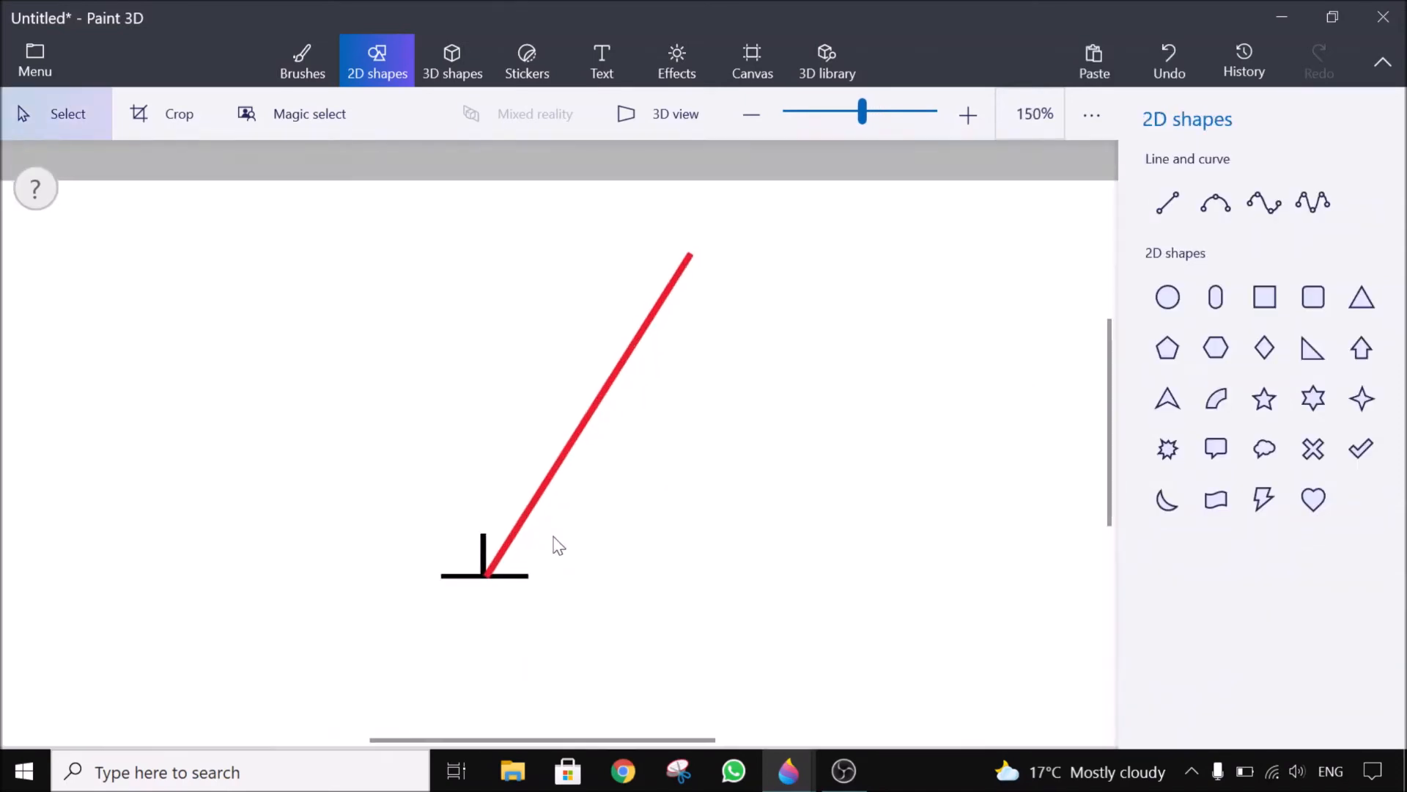
key(ctrl+v)
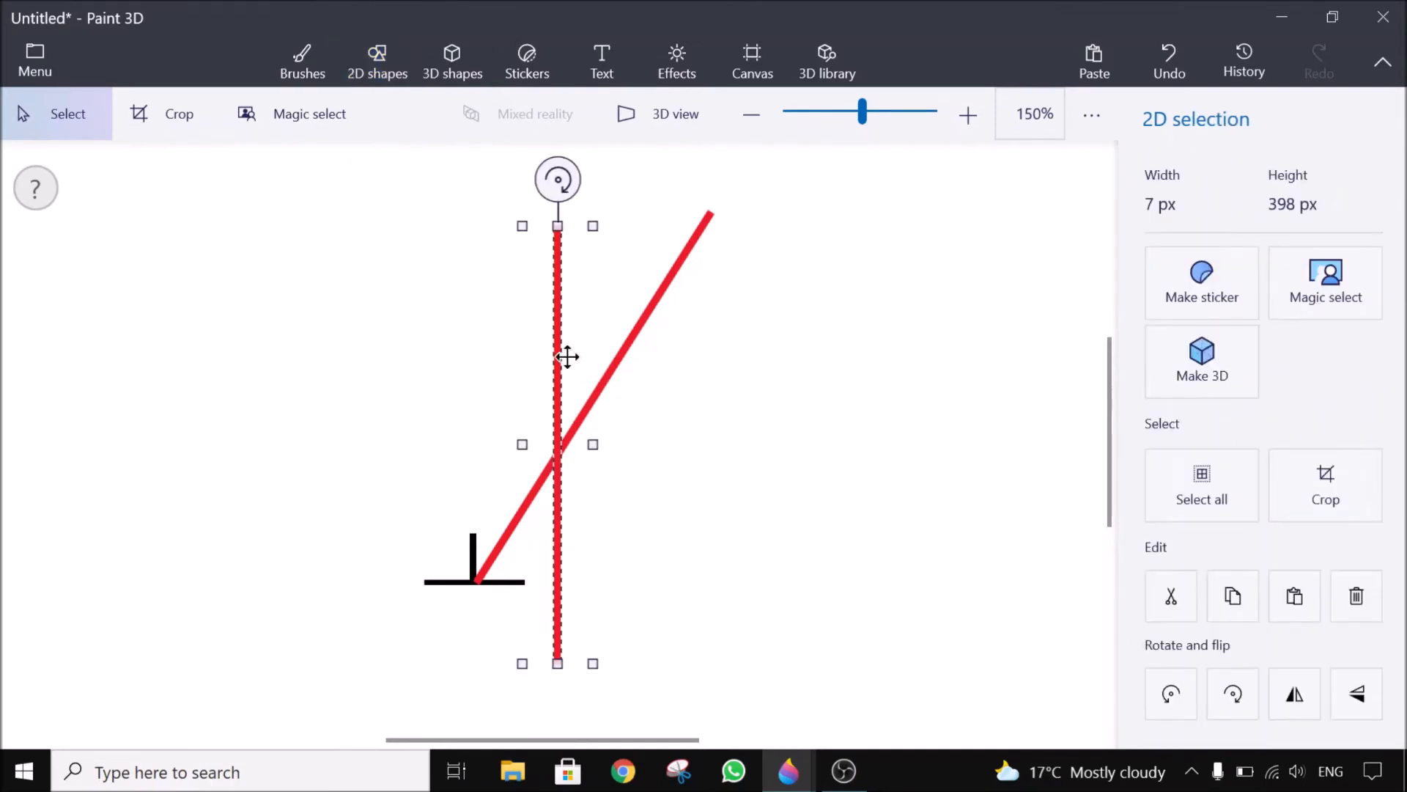
drag(558, 183, 420, 216)
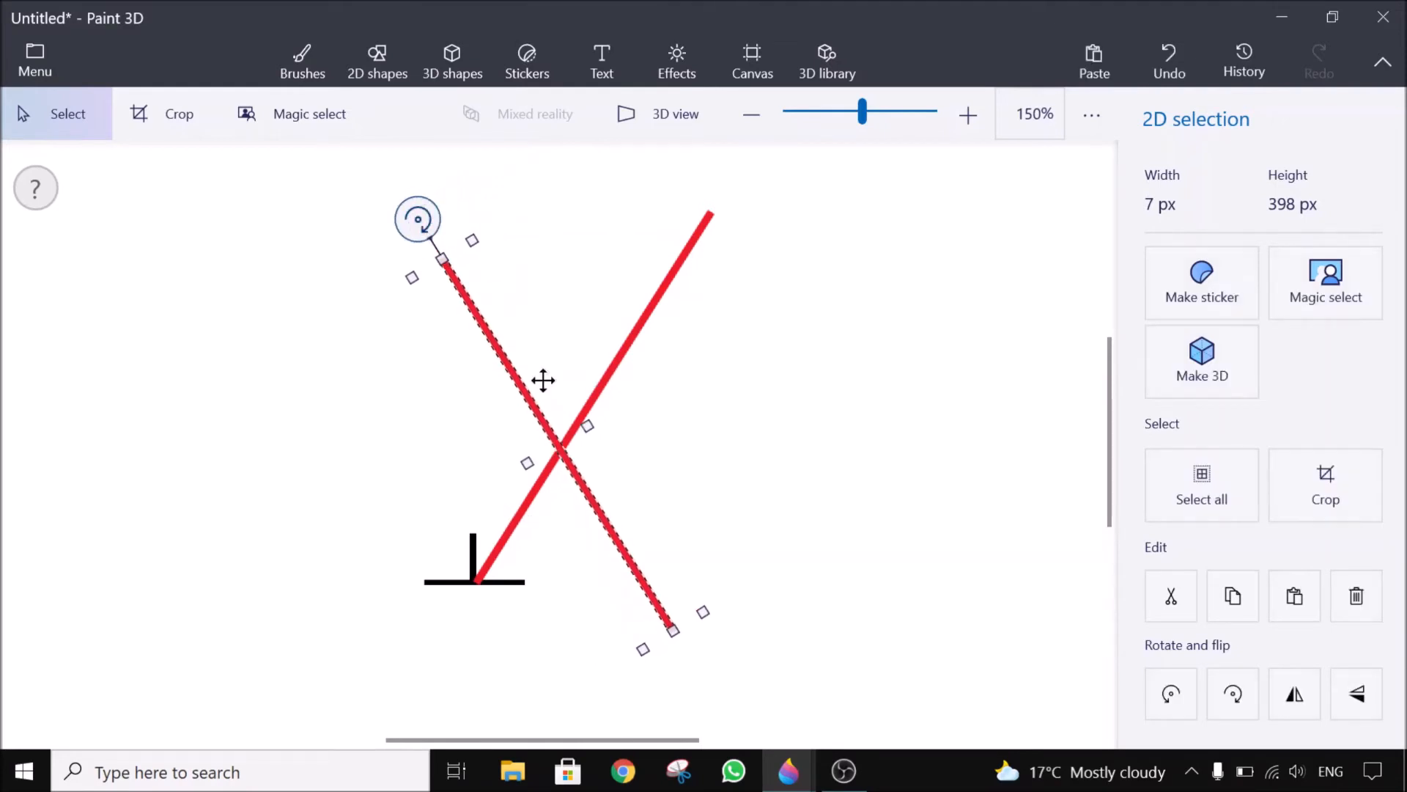
drag(578, 464, 371, 423)
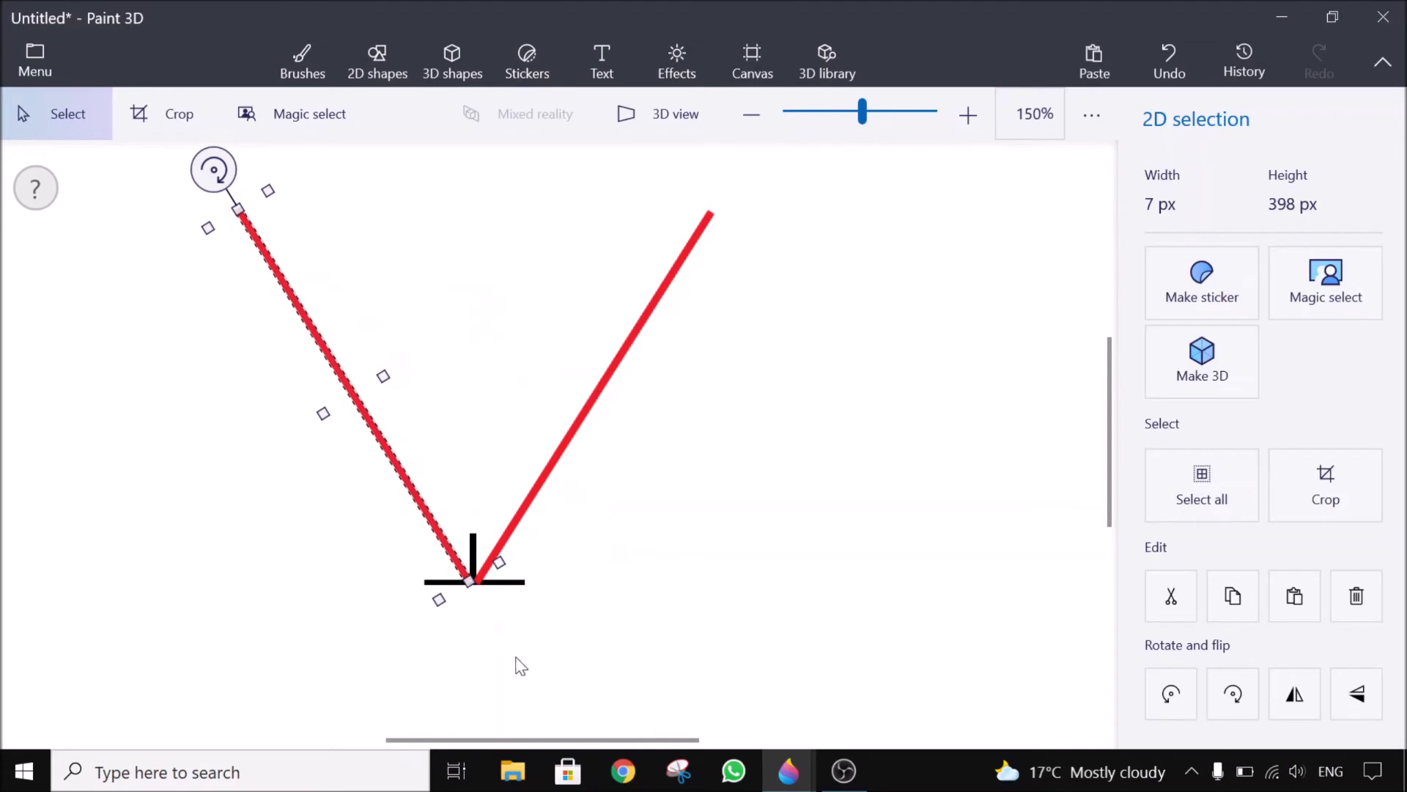
scroll(447, 540, up, 4)
scroll(338, 473, up, 1)
mouse_move(418, 494)
mouse_down()
mouse_move(418, 513)
mouse_move(436, 483)
mouse_move(440, 508)
mouse_up()
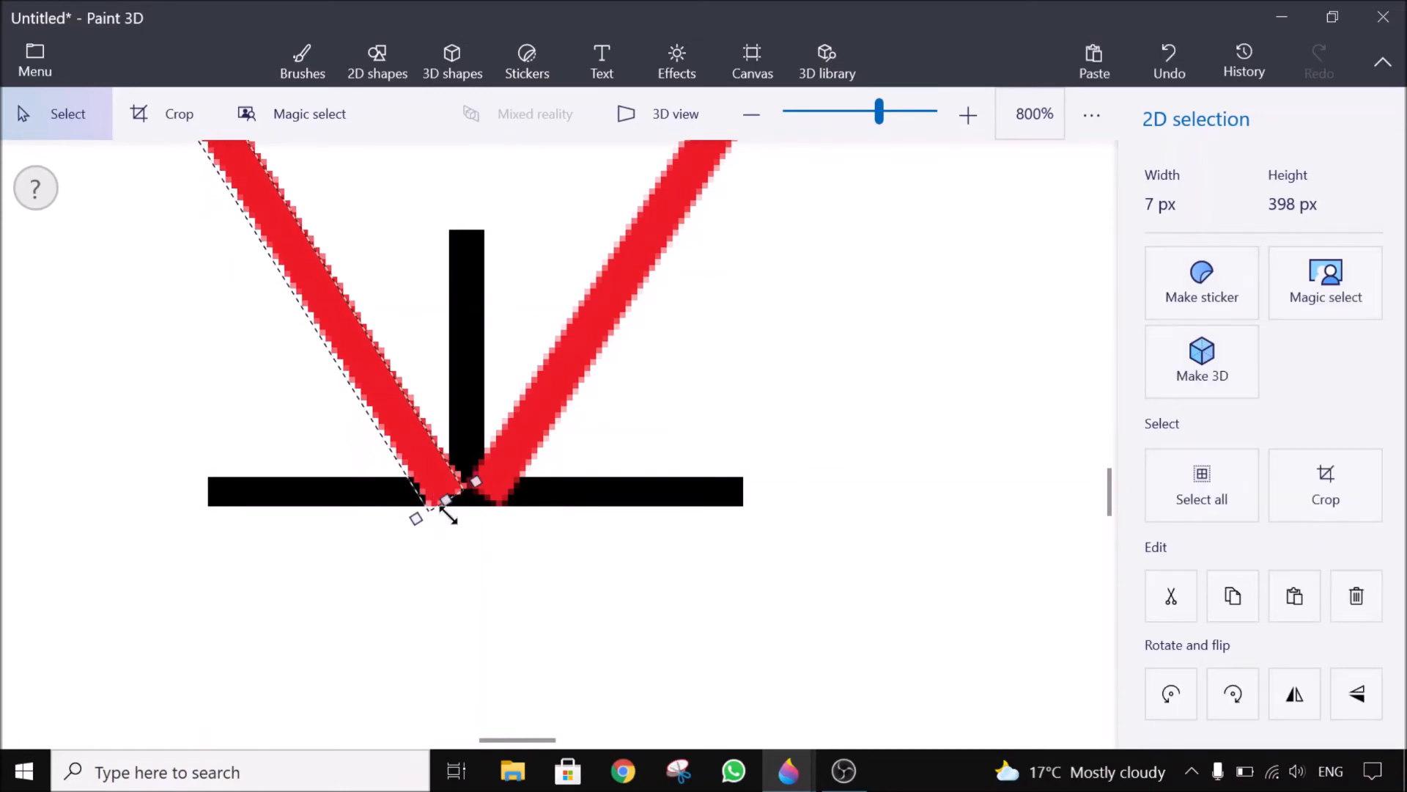
click(516, 610)
Select the small area just below the black baseline at the vertex to clean up the protruding red edge.
drag(464, 558, 398, 506)
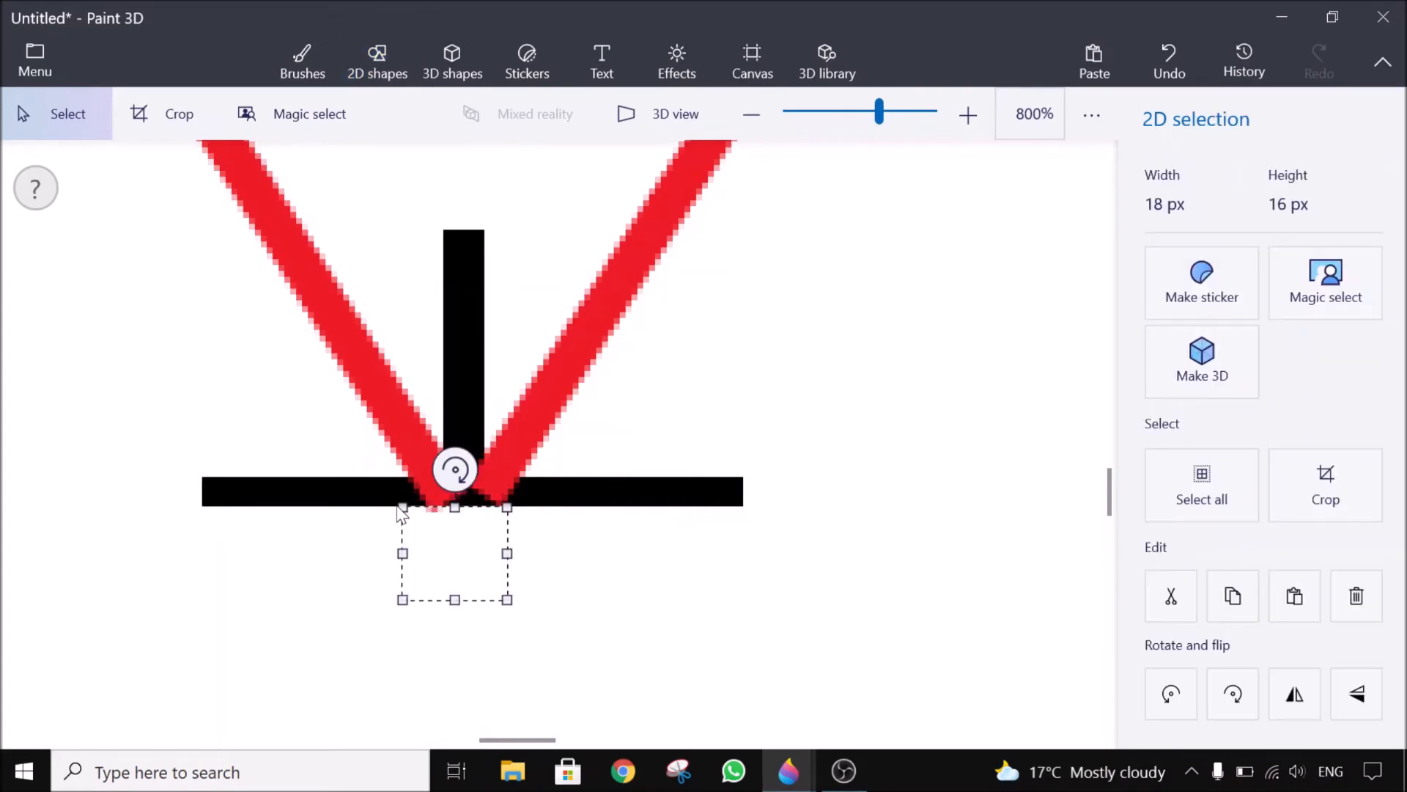
click(398, 507)
scroll(400, 512, down, 3)
scroll(405, 516, down, 2)
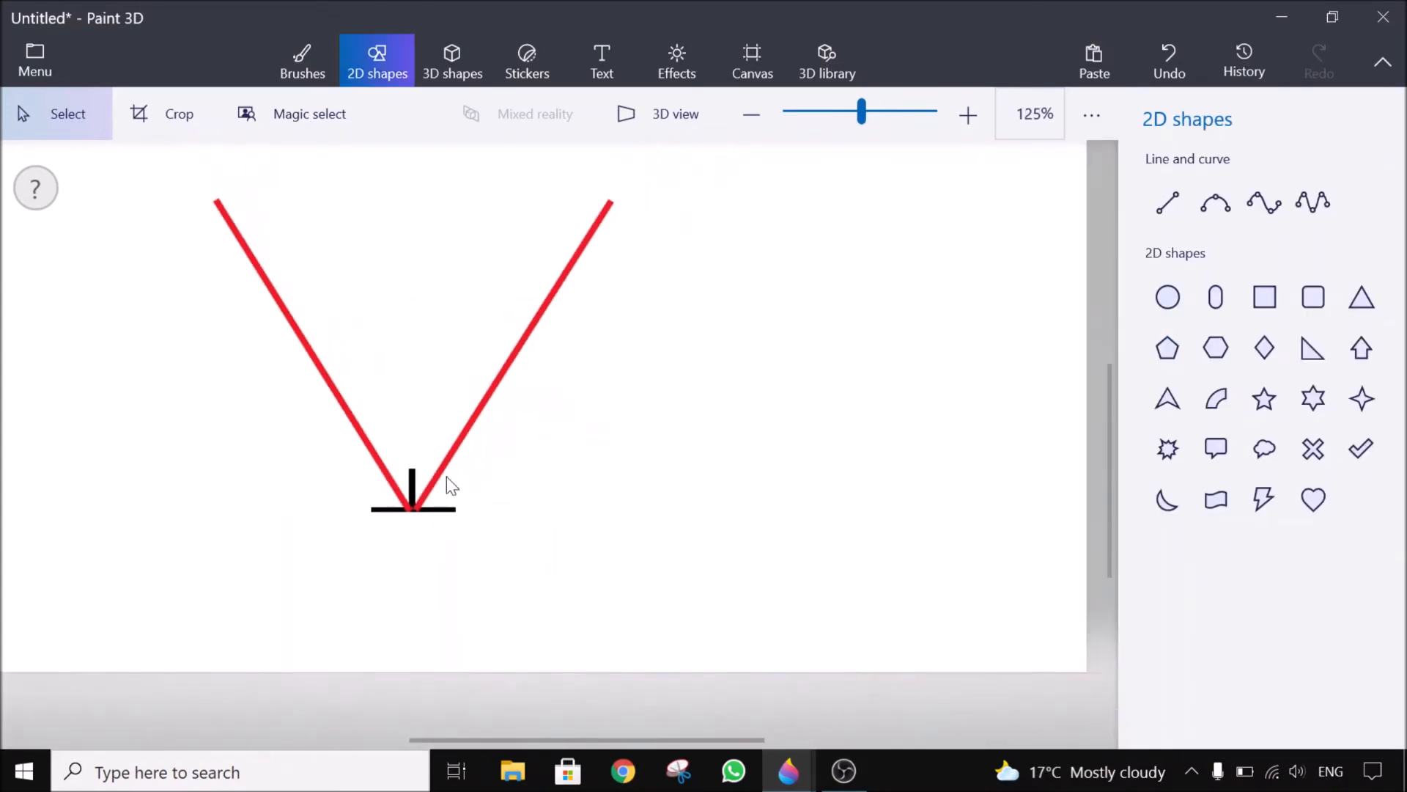
scroll(364, 360, down, 1)
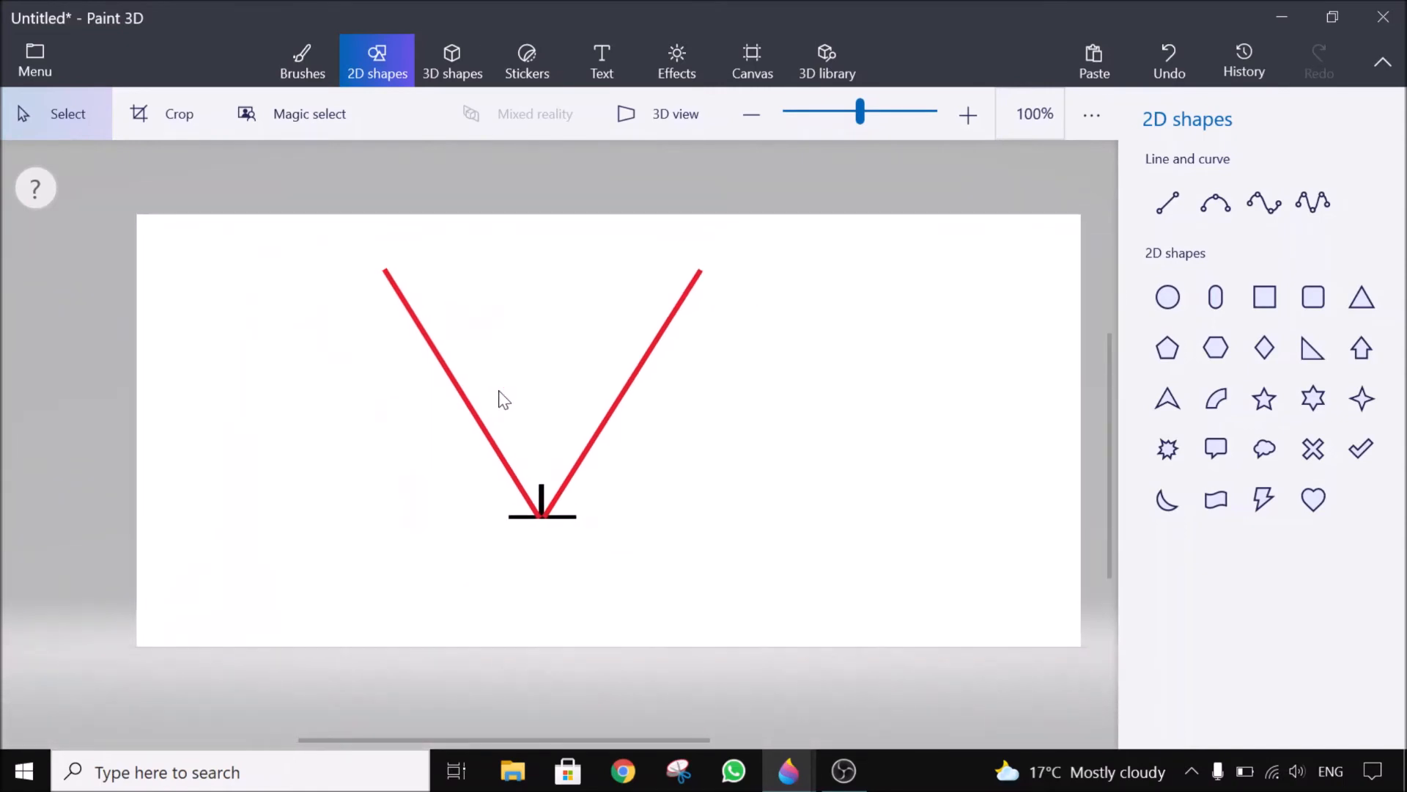
Draw a red 3-point curve arc between the two red lines above the vertex, with a thickness of 5 px.
click(1215, 212)
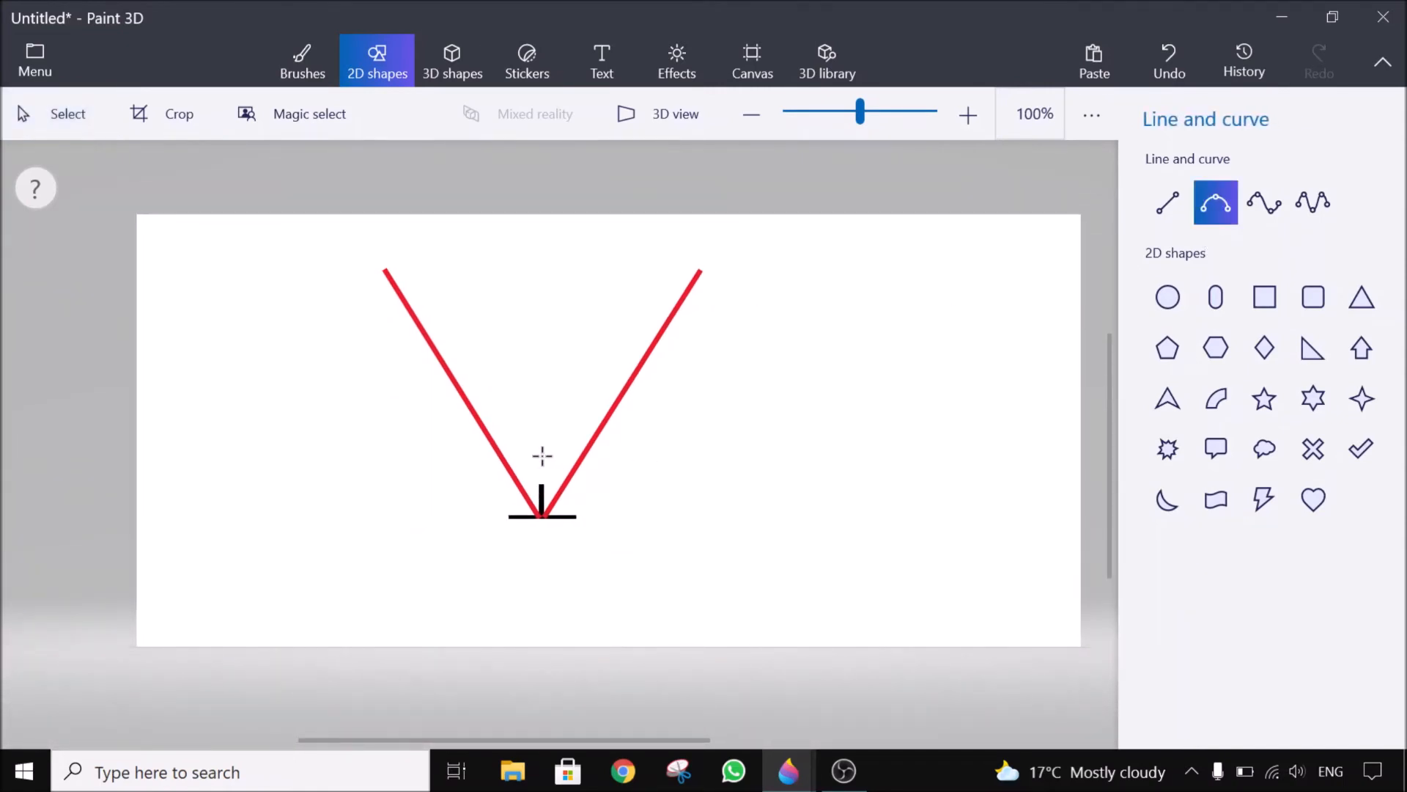
drag(500, 456, 581, 457)
click(1349, 273)
text(5)
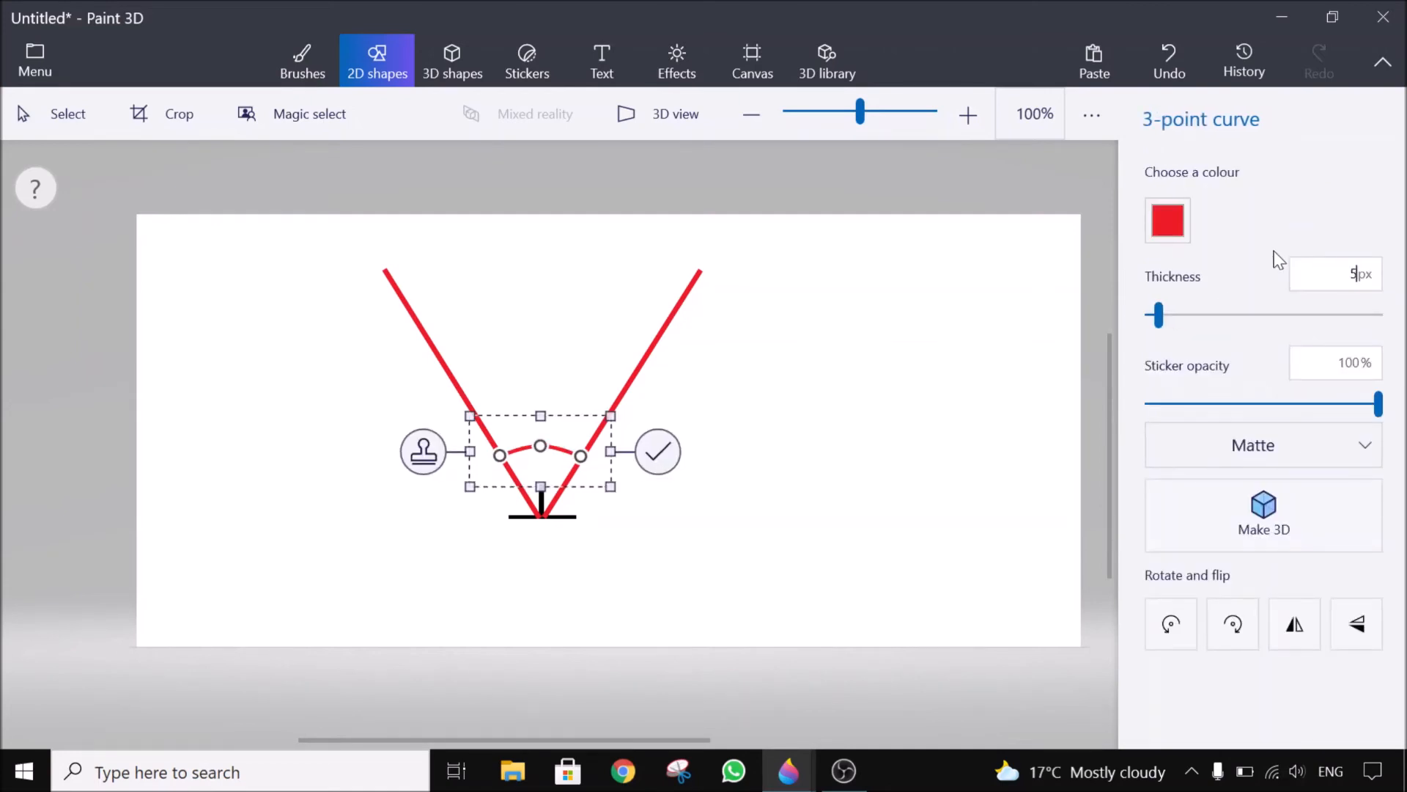
click(758, 400)
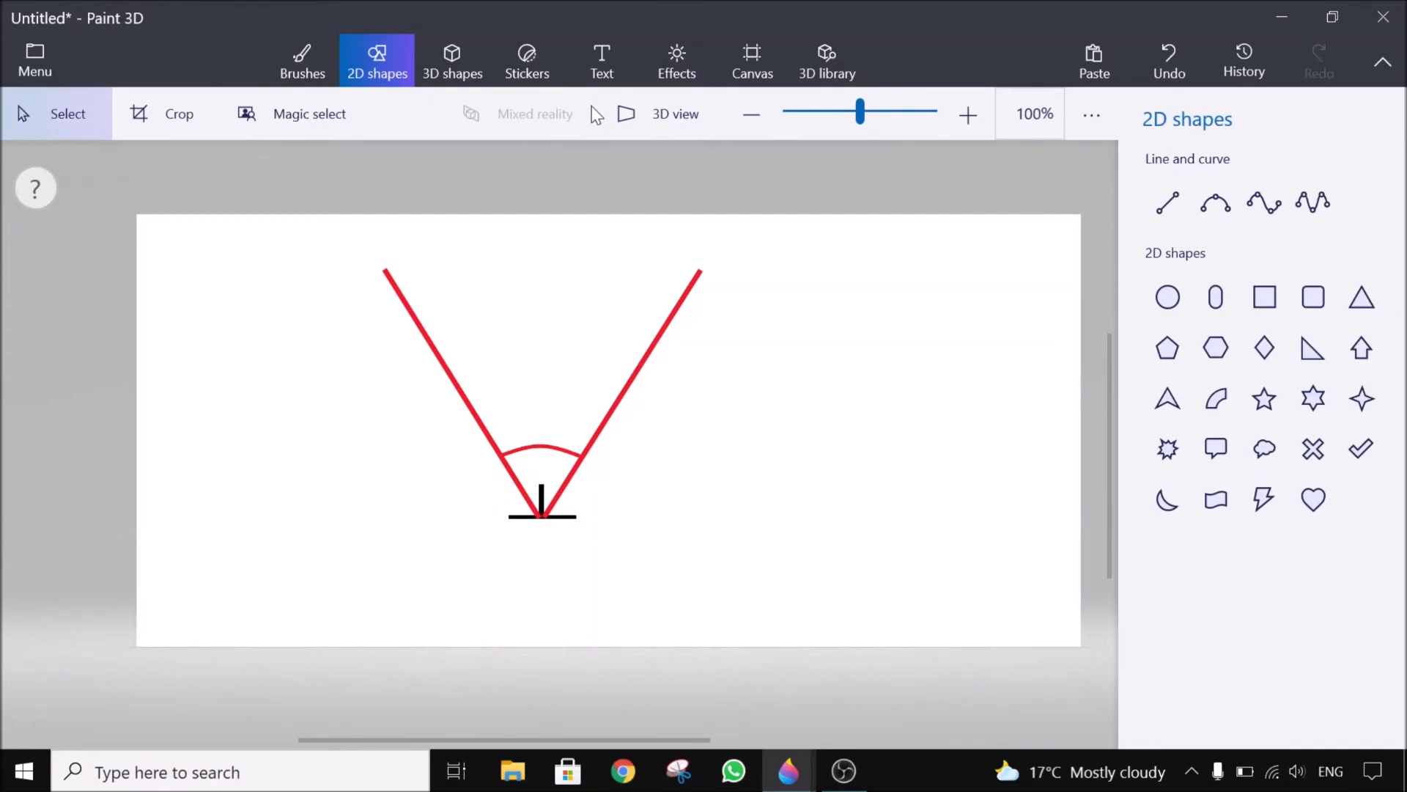
Add the 2D text label "64" in size 20 just above the arc, between the two red lines.
click(601, 62)
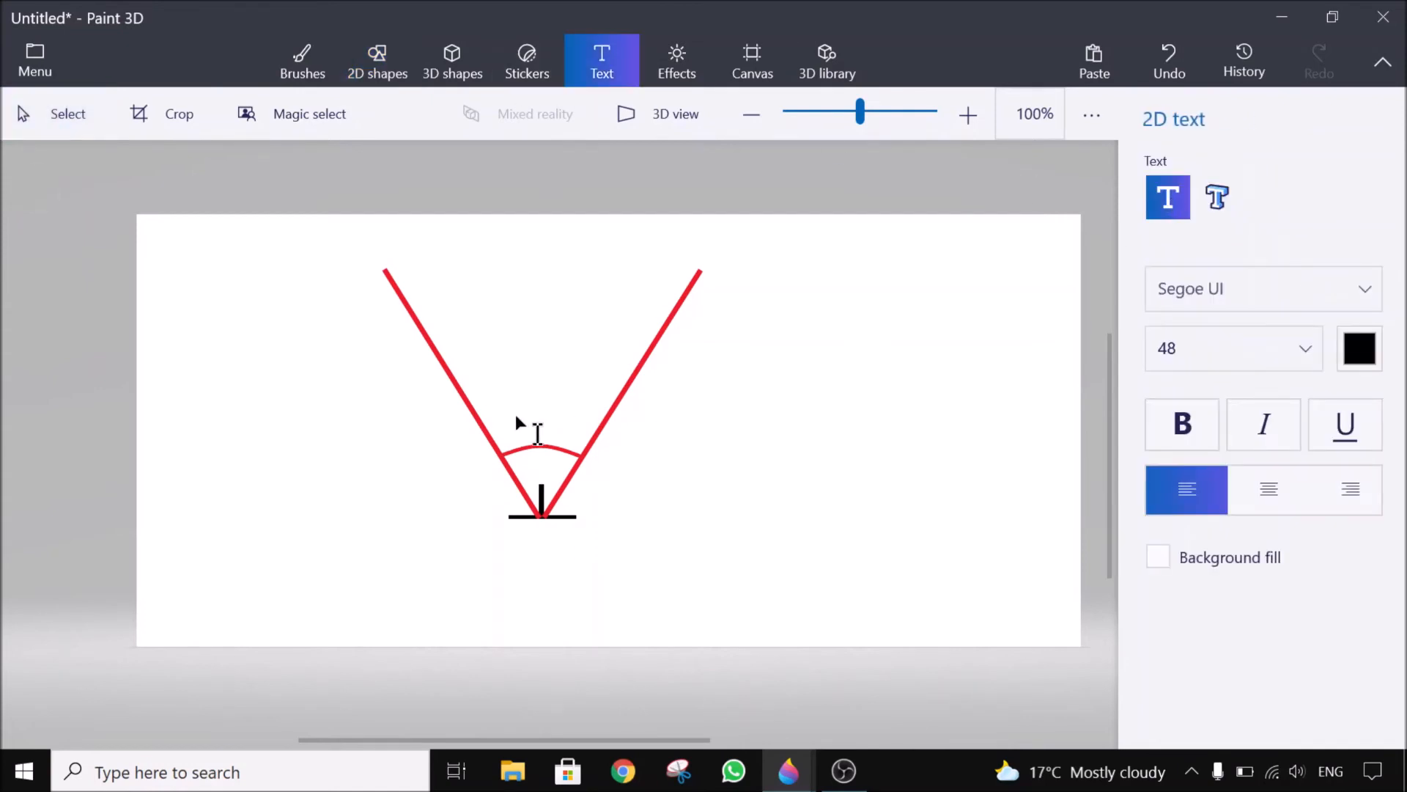
click(503, 393)
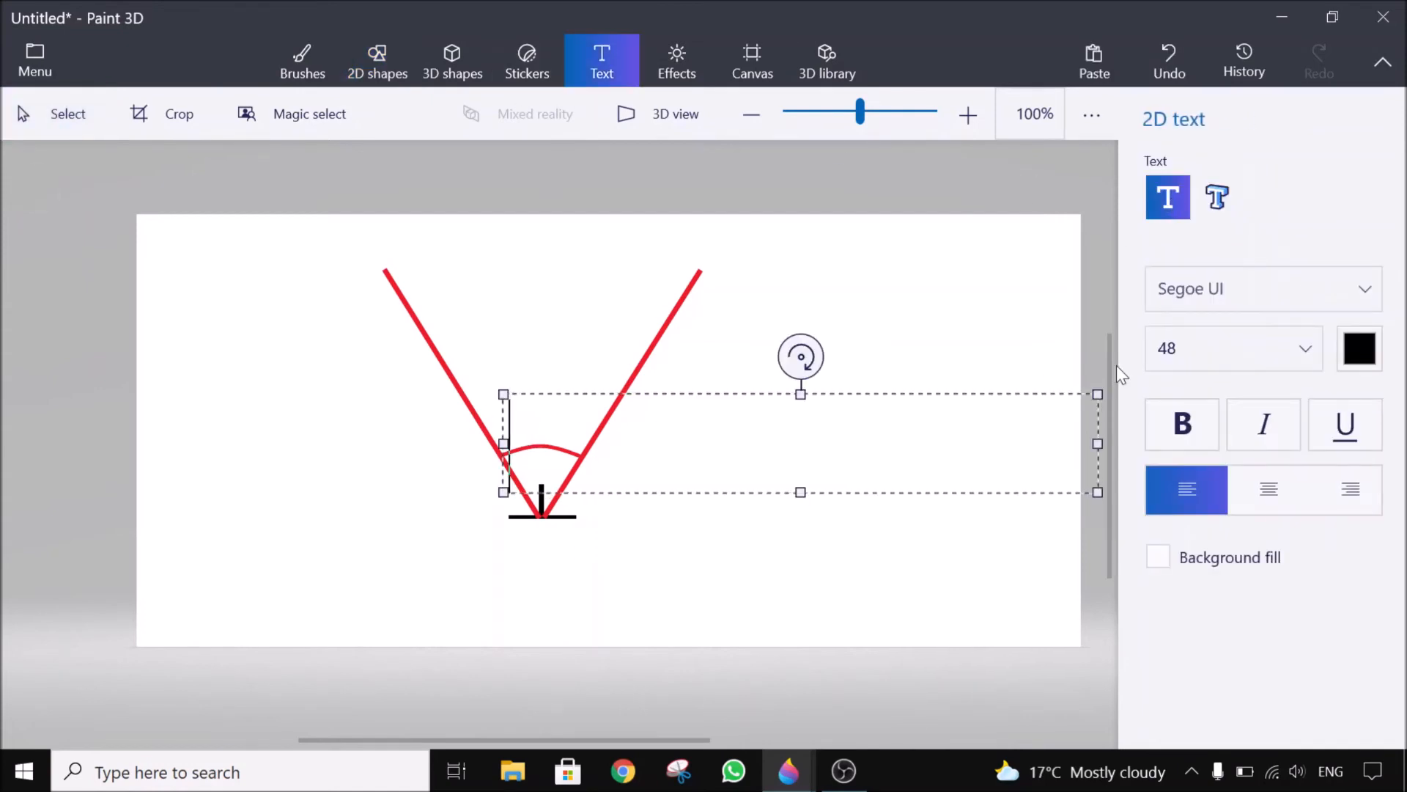
click(1294, 351)
click(1208, 199)
text(64)
drag(544, 393, 547, 392)
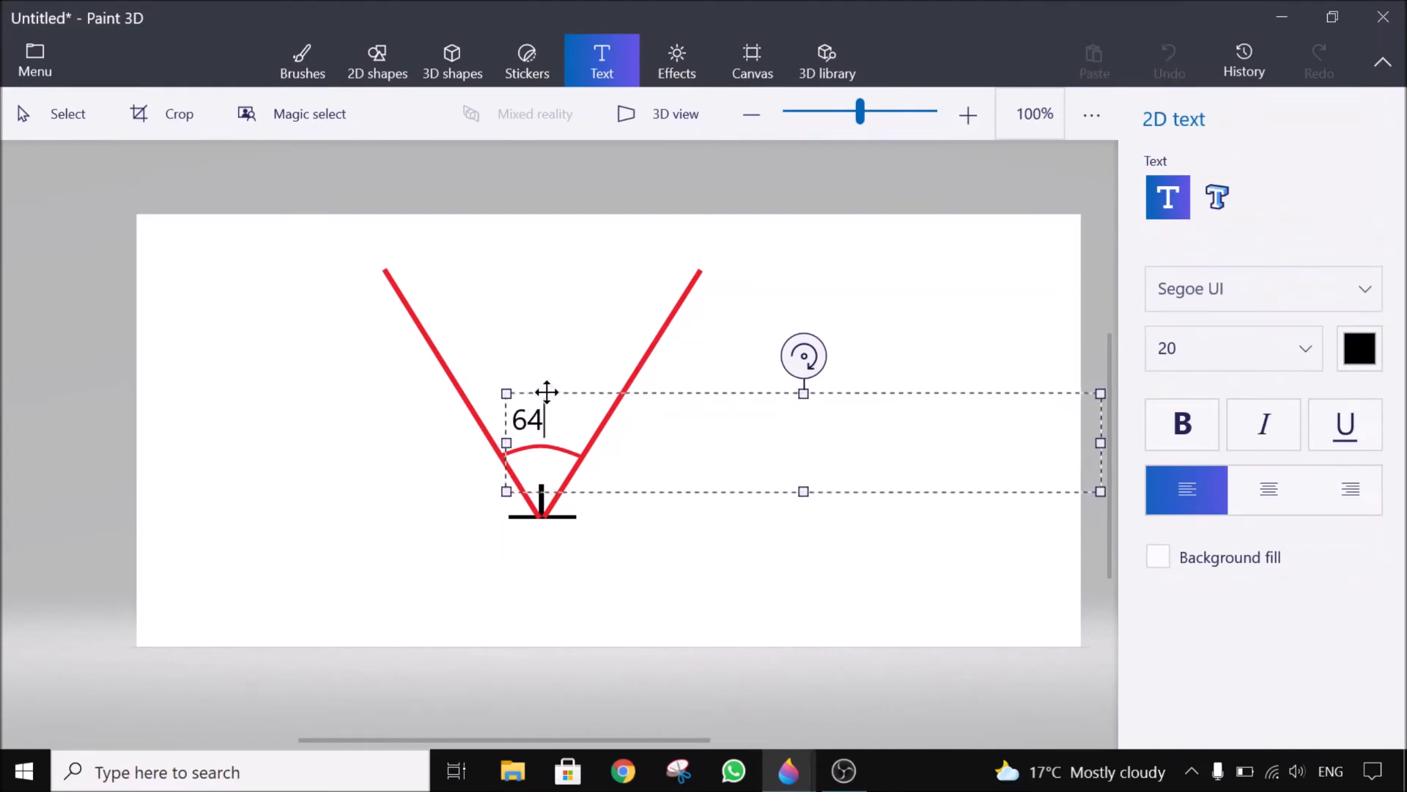
click(698, 573)
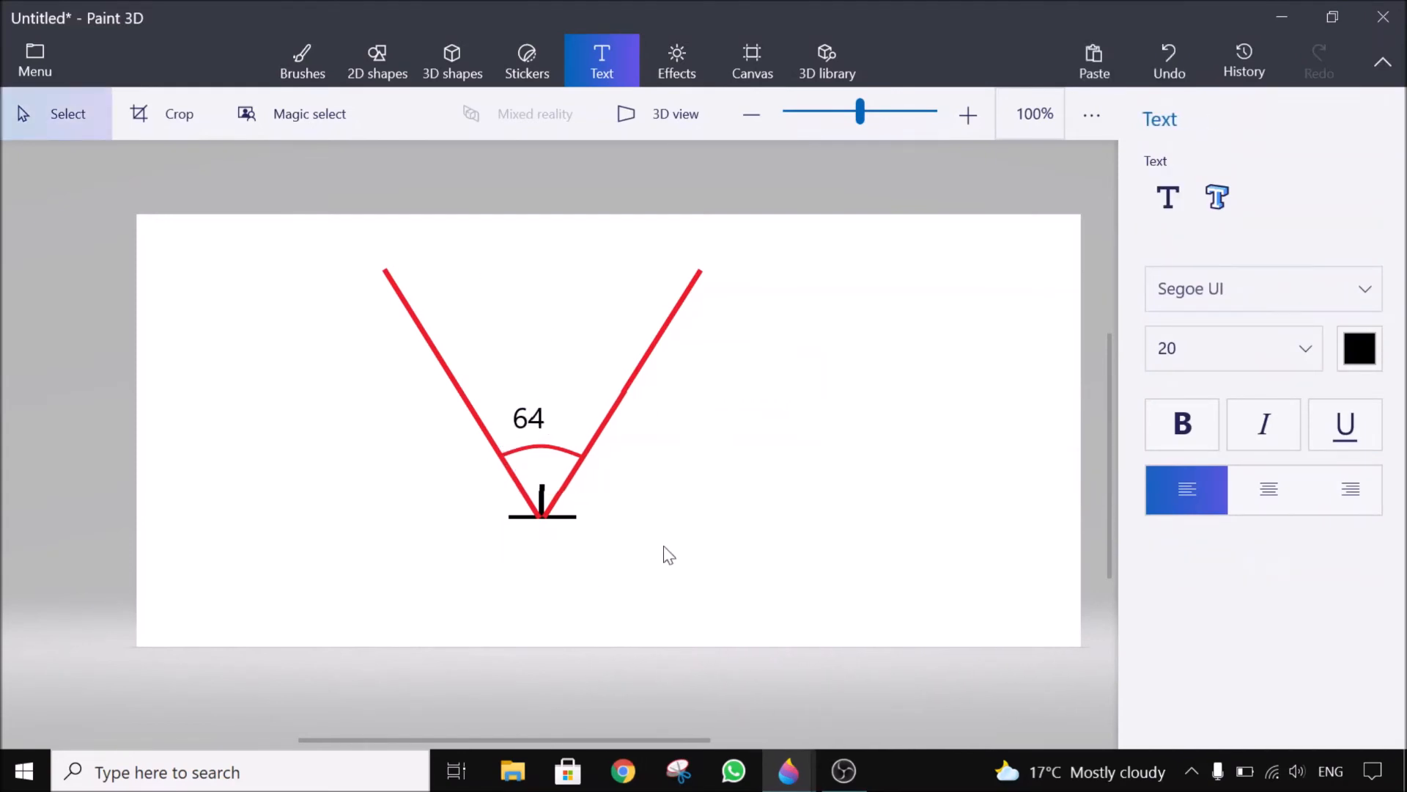
Trim the canvas edges to about 500 x 396 px around the 64-degree angle drawing and turn on the transparent canvas.
click(751, 64)
drag(1076, 429, 719, 429)
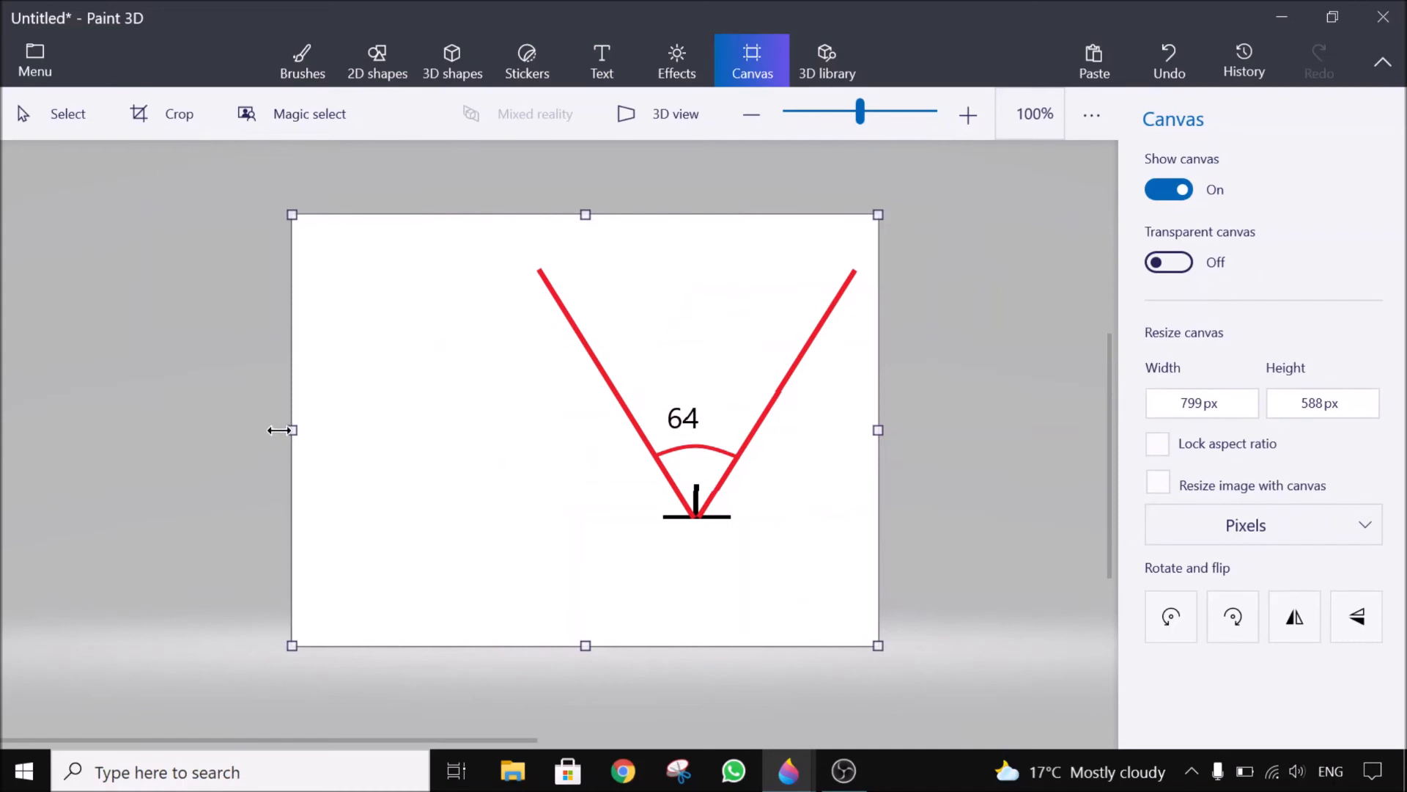
drag(278, 431, 512, 431)
drag(563, 640, 575, 534)
drag(552, 273, 557, 306)
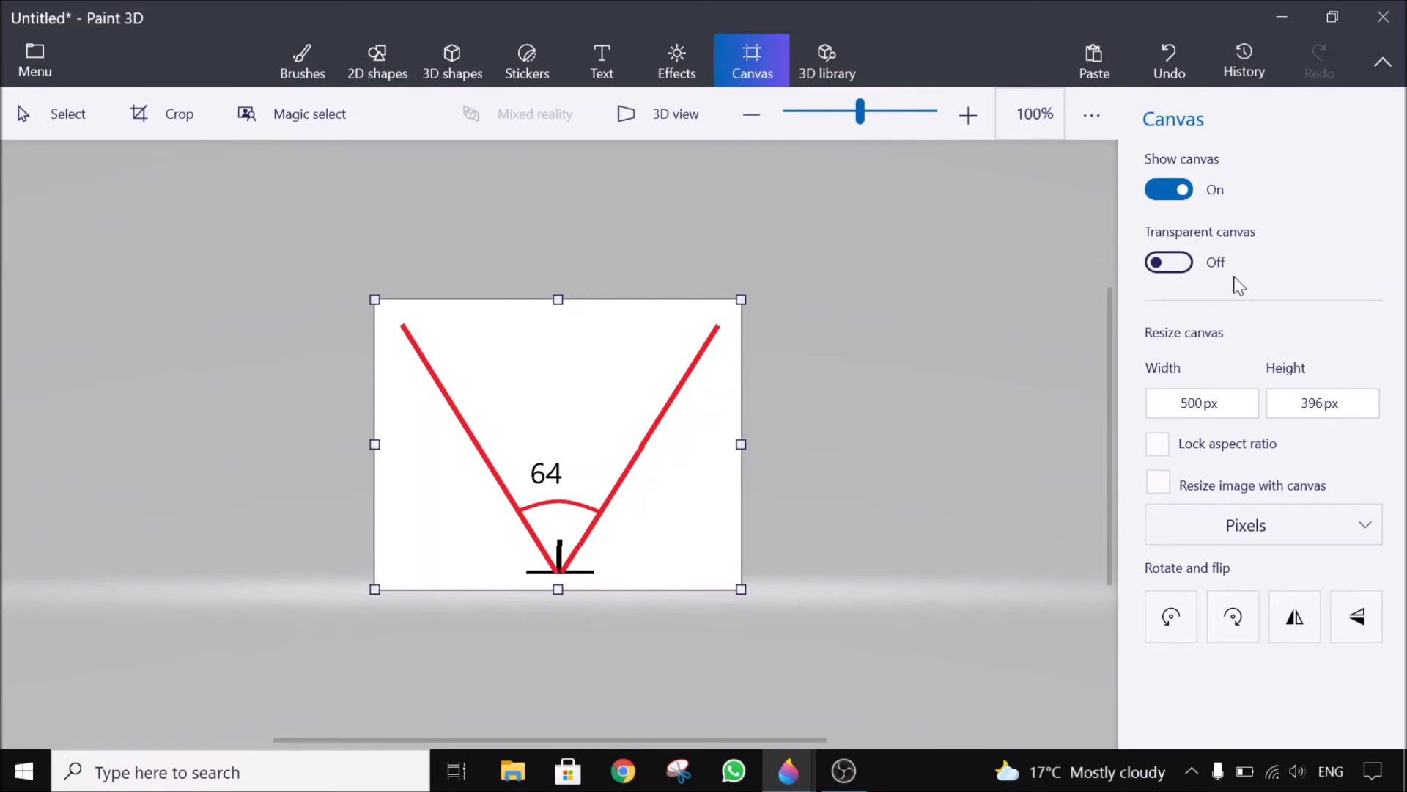
click(1171, 263)
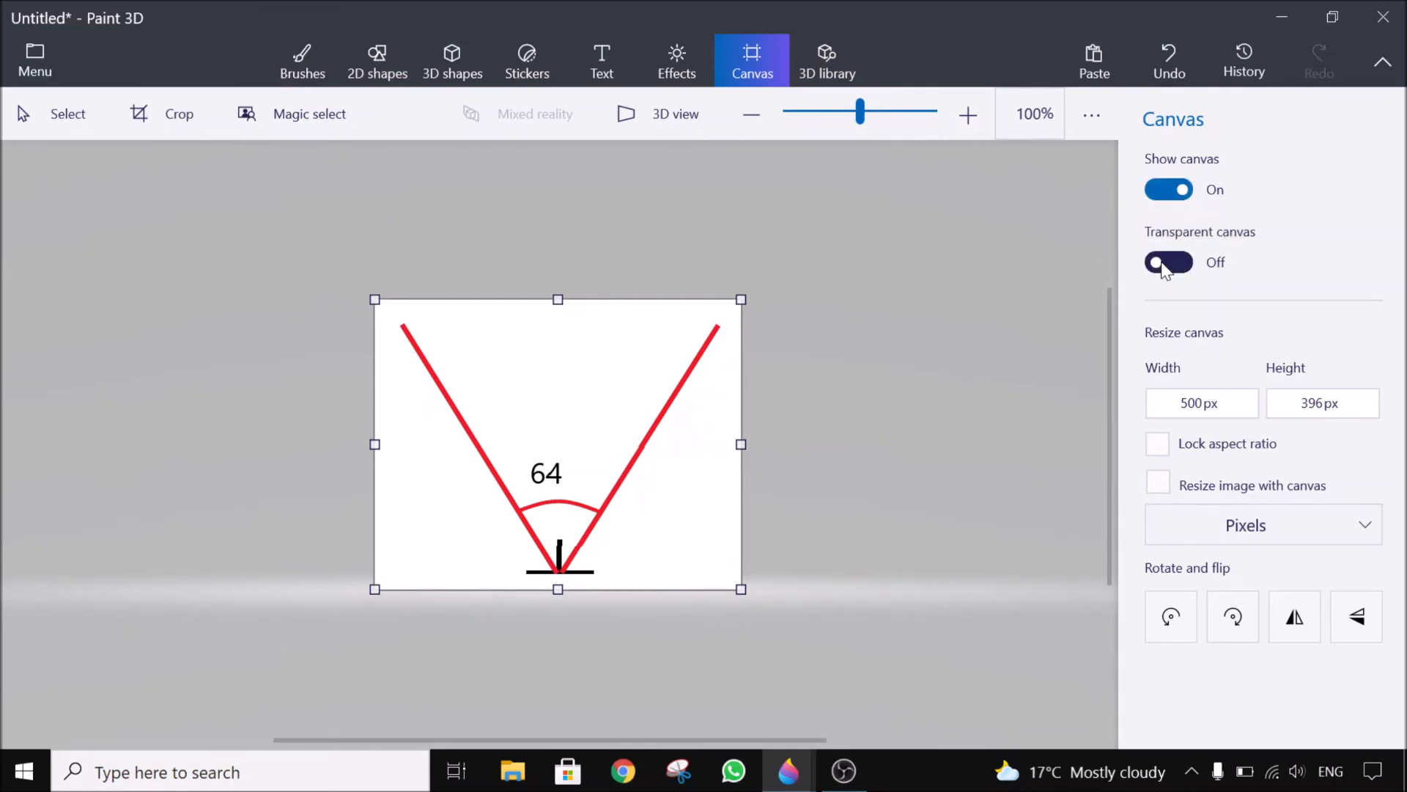
Cut out the angle drawing with Magic select, tightening the selection area around the red lines and baseline.
click(313, 125)
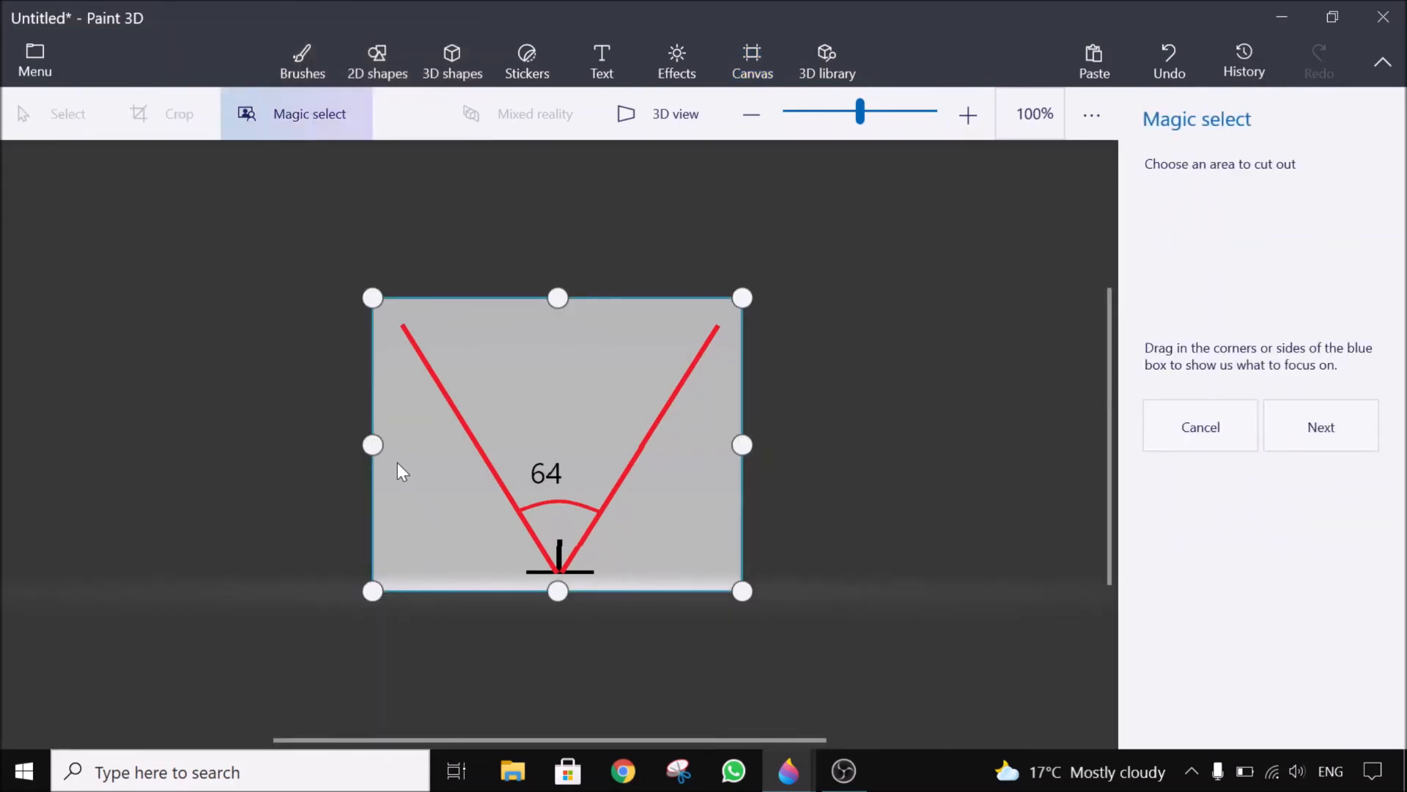
drag(382, 448, 402, 445)
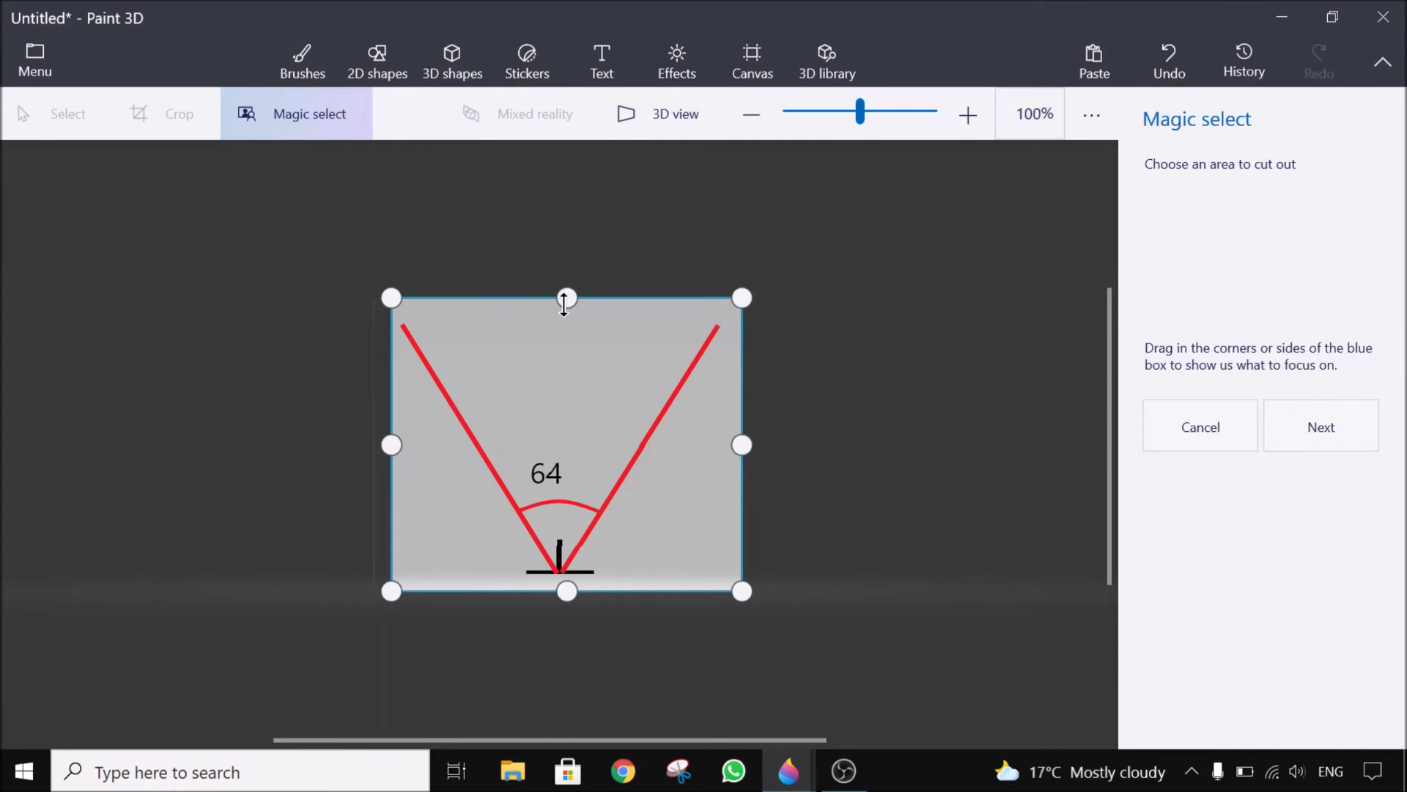
drag(560, 302, 567, 322)
drag(744, 458, 724, 458)
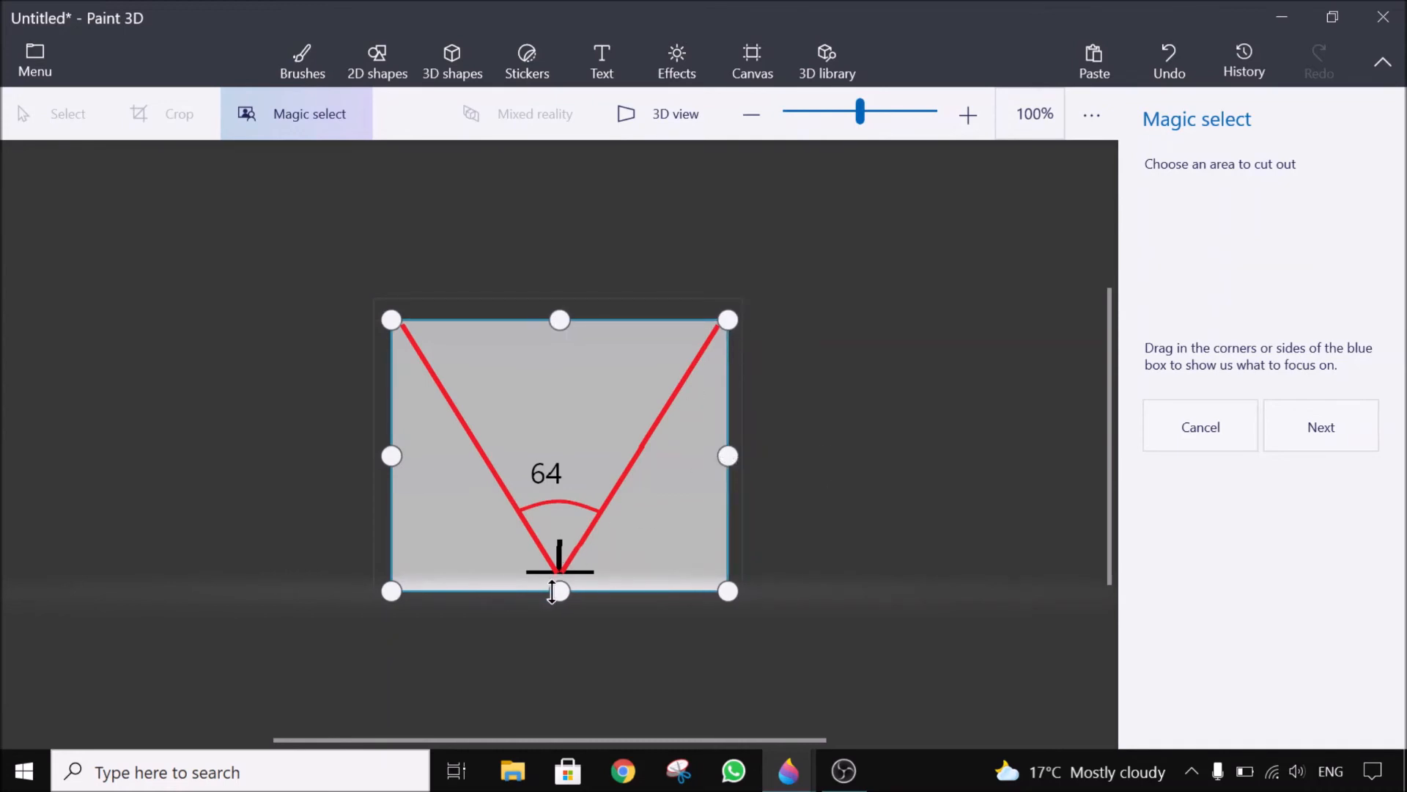
drag(552, 592, 552, 583)
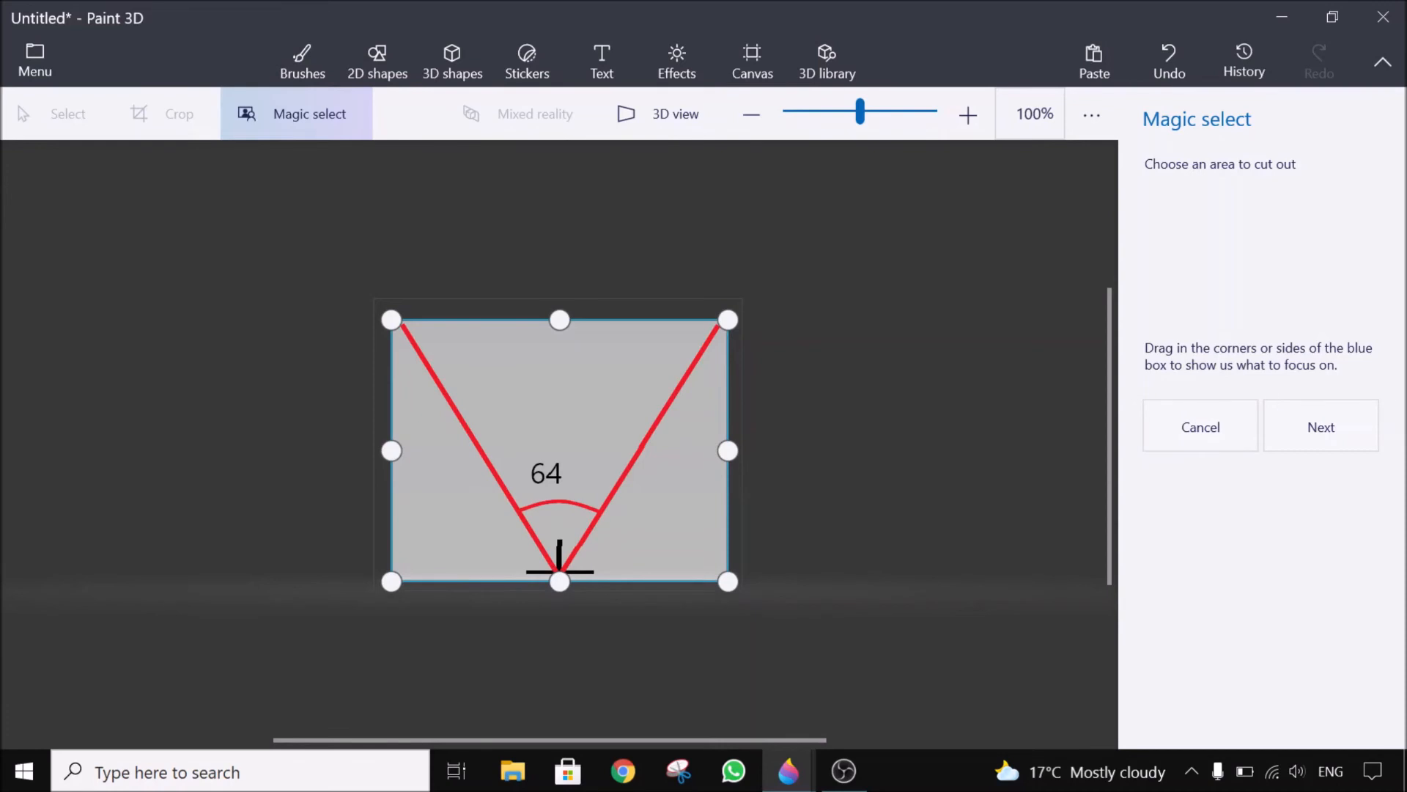
click(1318, 441)
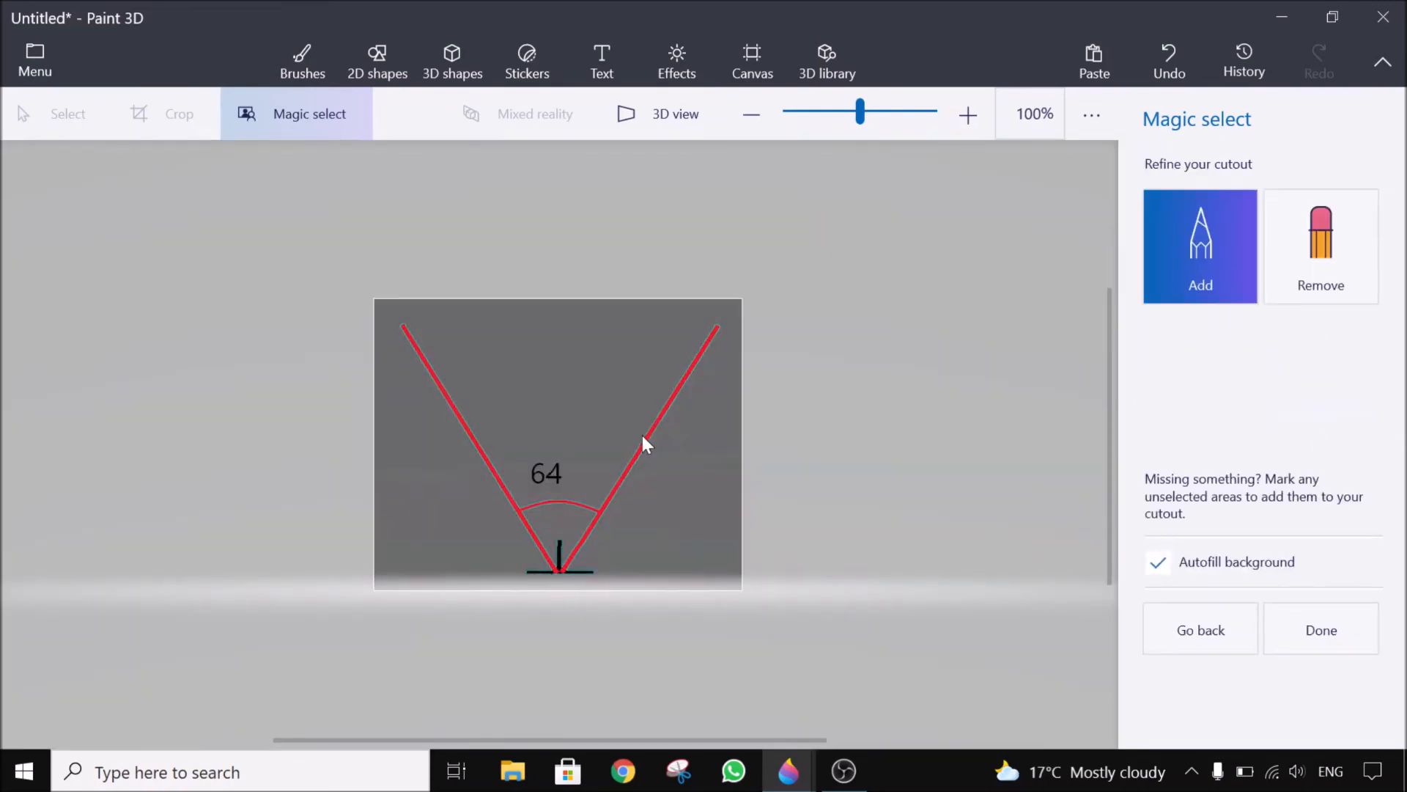
click(1336, 652)
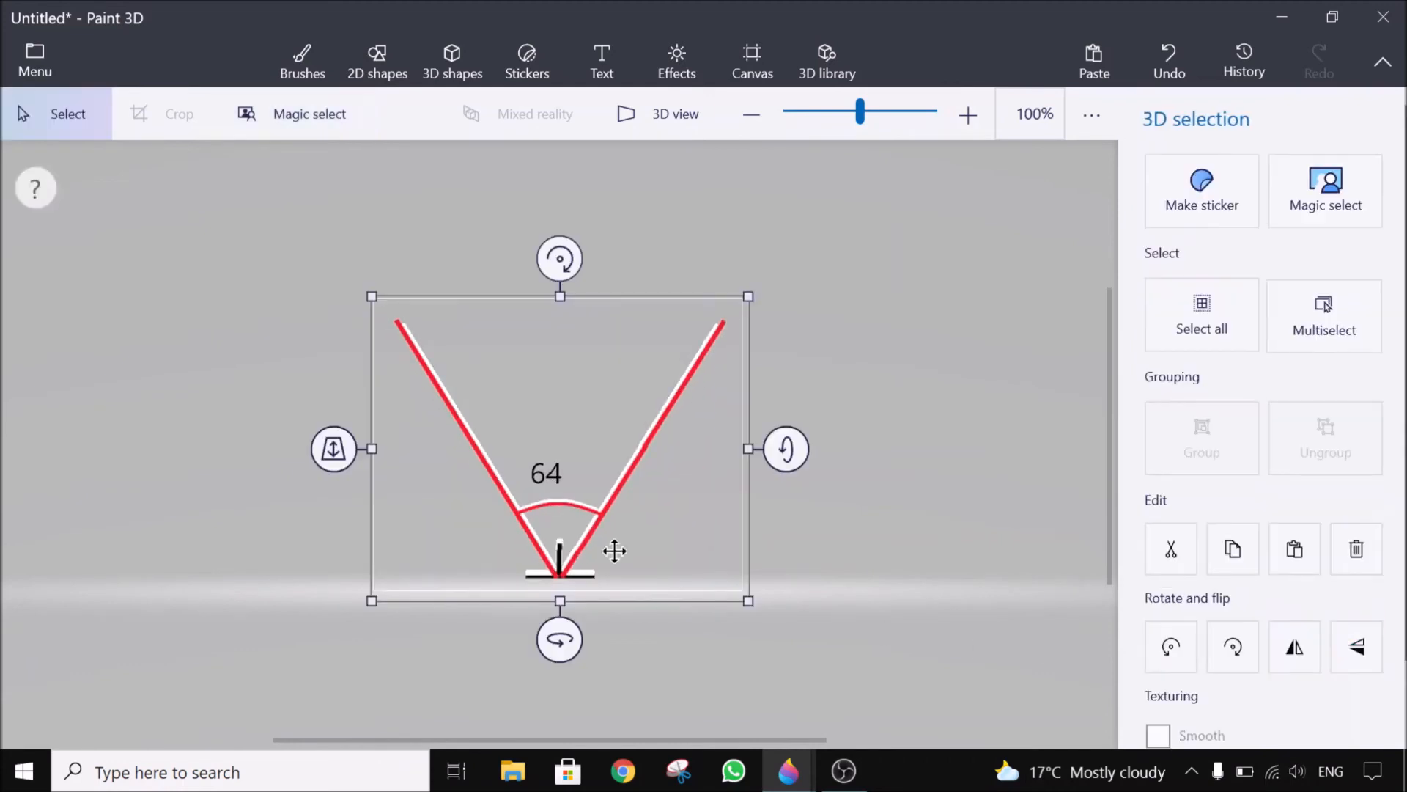
Move the angle cutout off the canvas beside it and delete all the leftover white lines and the 64 label.
drag(593, 526, 967, 528)
click(823, 677)
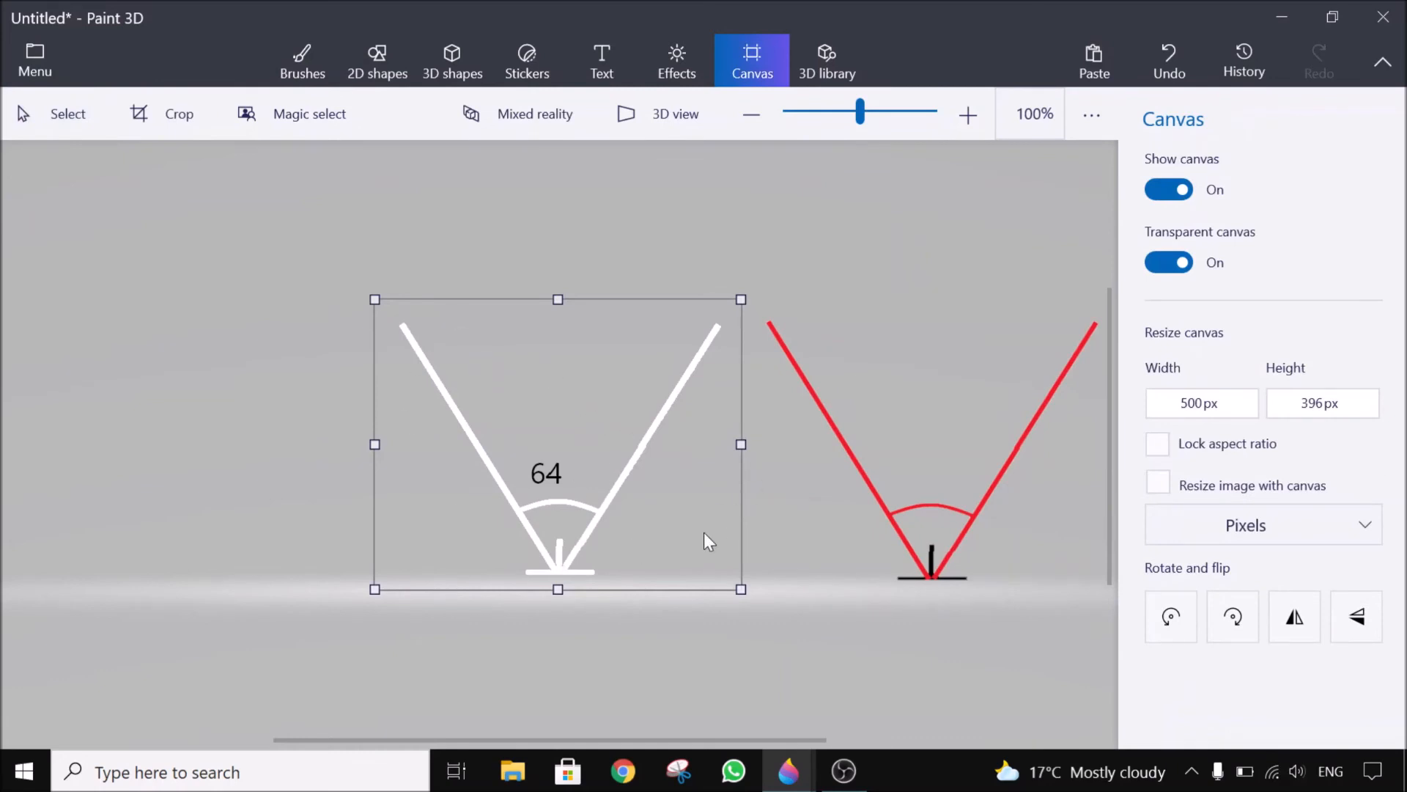
drag(703, 534, 271, 280)
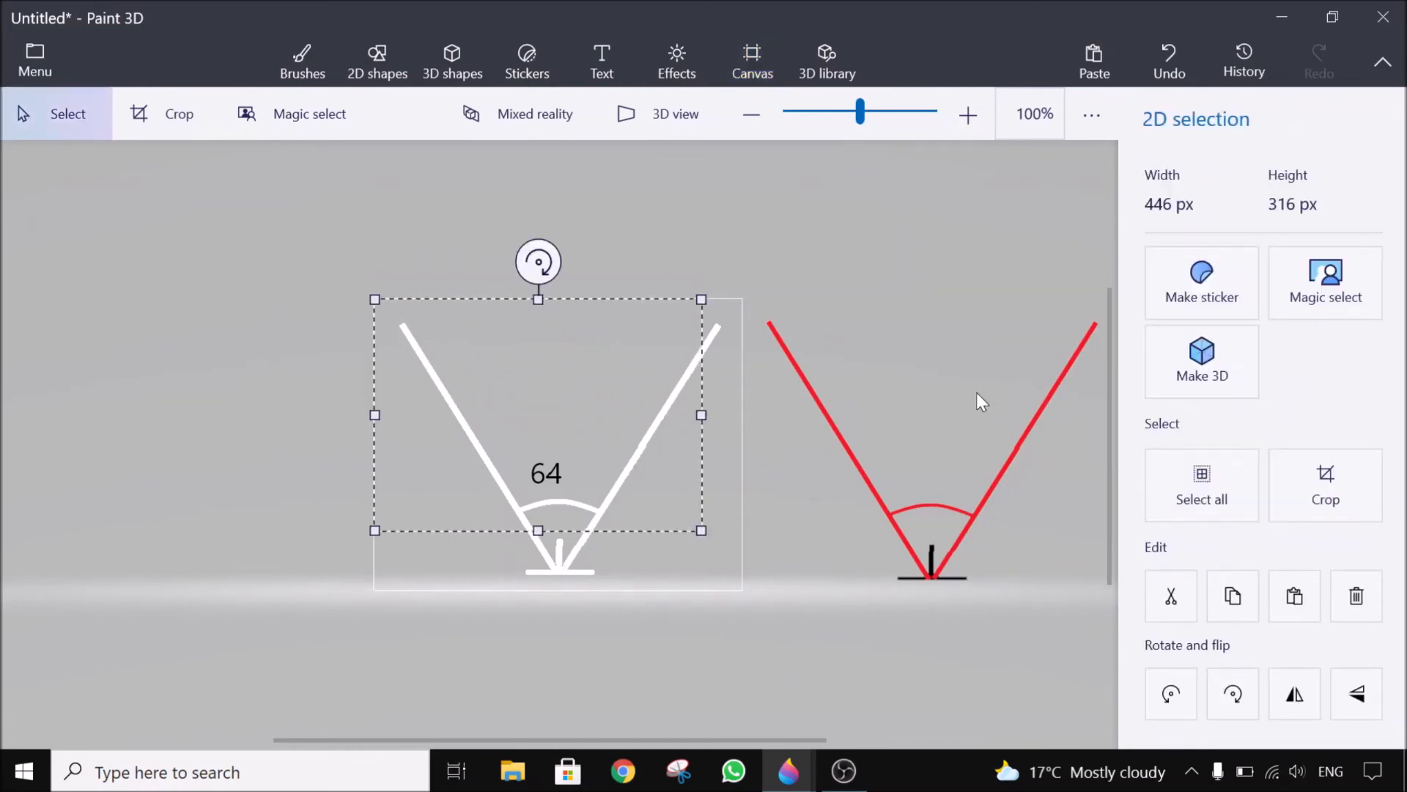
key(Delete)
drag(443, 487, 640, 605)
key(Delete)
drag(568, 466, 797, 289)
key(Delete)
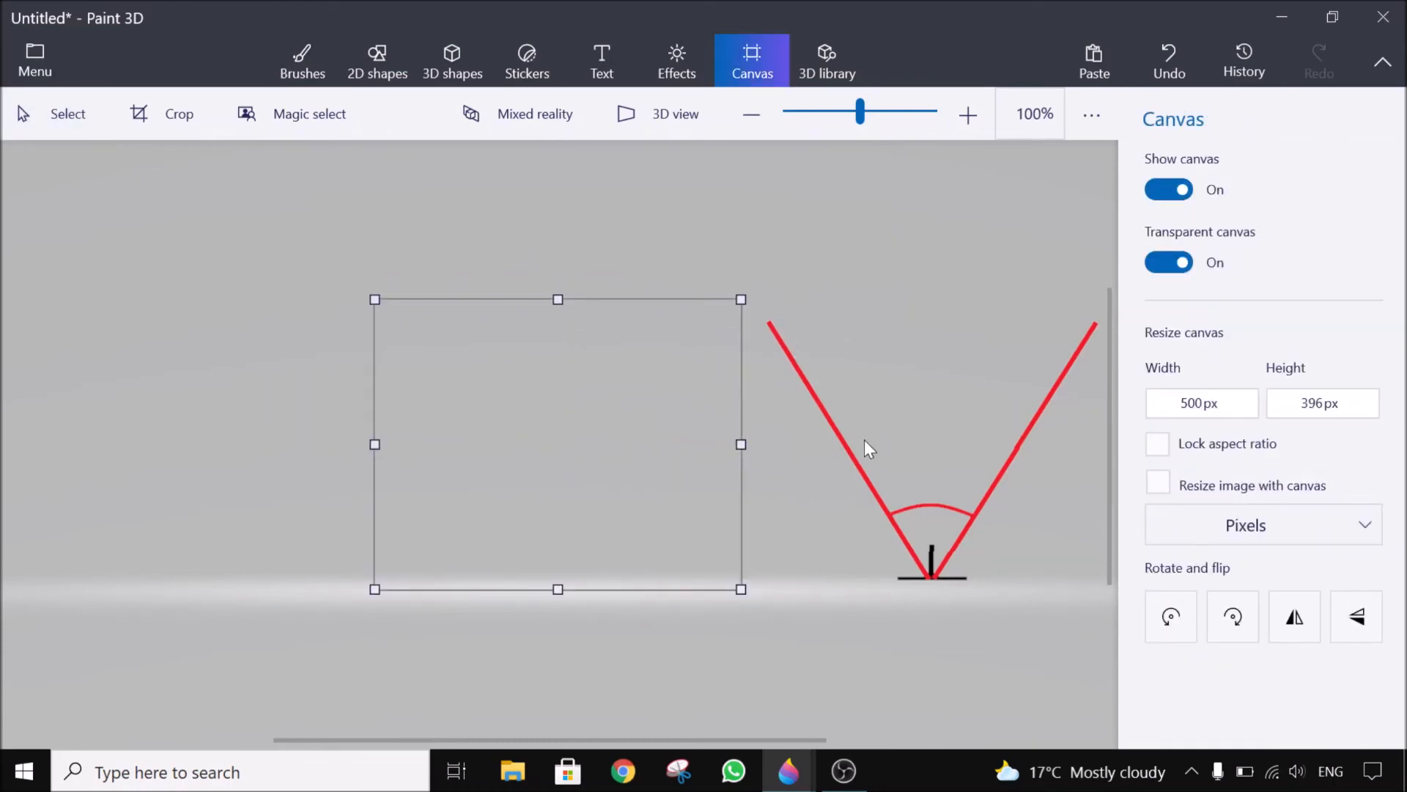
Move the red angle cutout back into the centre of the empty transparent canvas.
mouse_move(754, 273)
mouse_down()
mouse_move(1110, 579)
mouse_move(1140, 638)
mouse_up()
drag(939, 518, 564, 518)
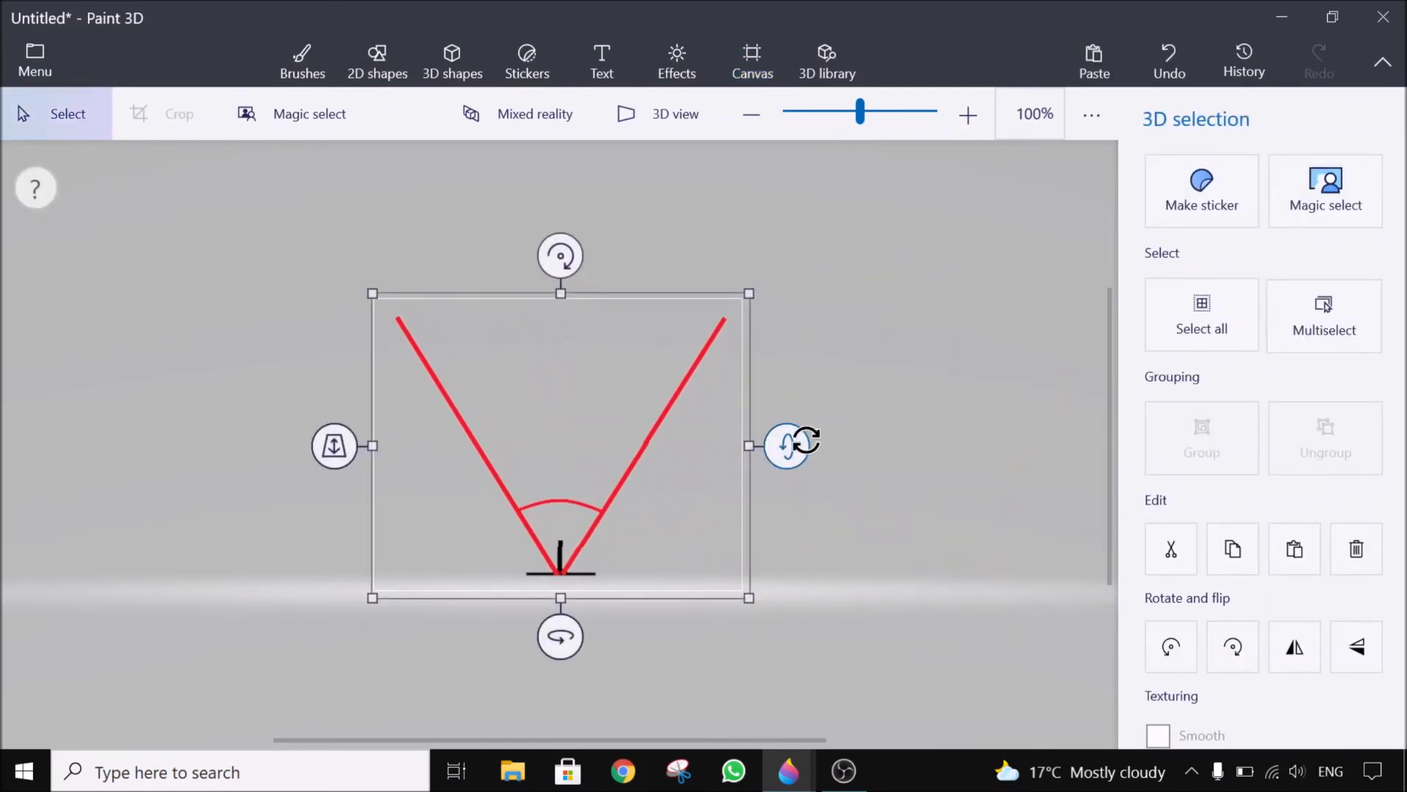
click(872, 349)
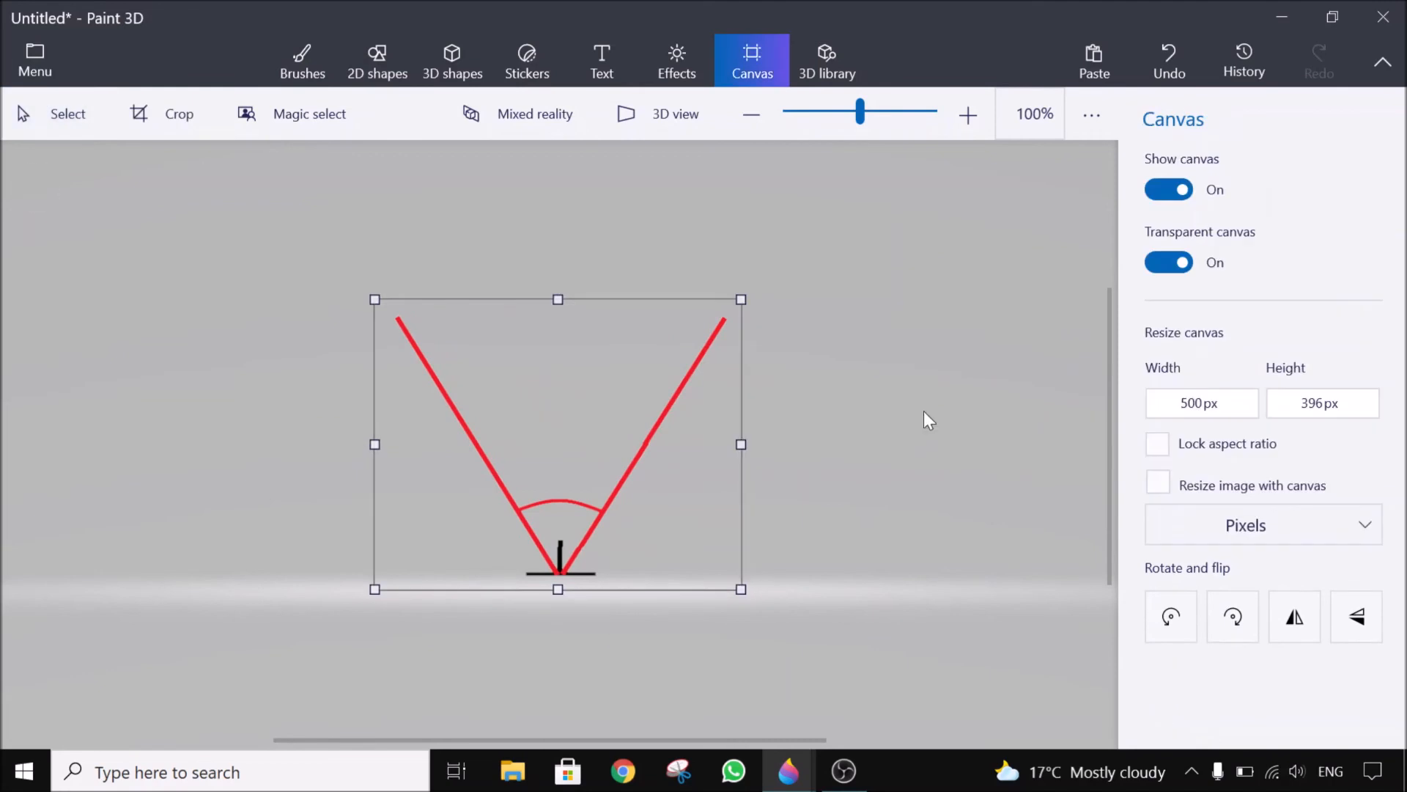
Save the drawing to the Desktop as a PNG image with transparency, named "transparent 64 degree angle".
click(42, 63)
click(51, 288)
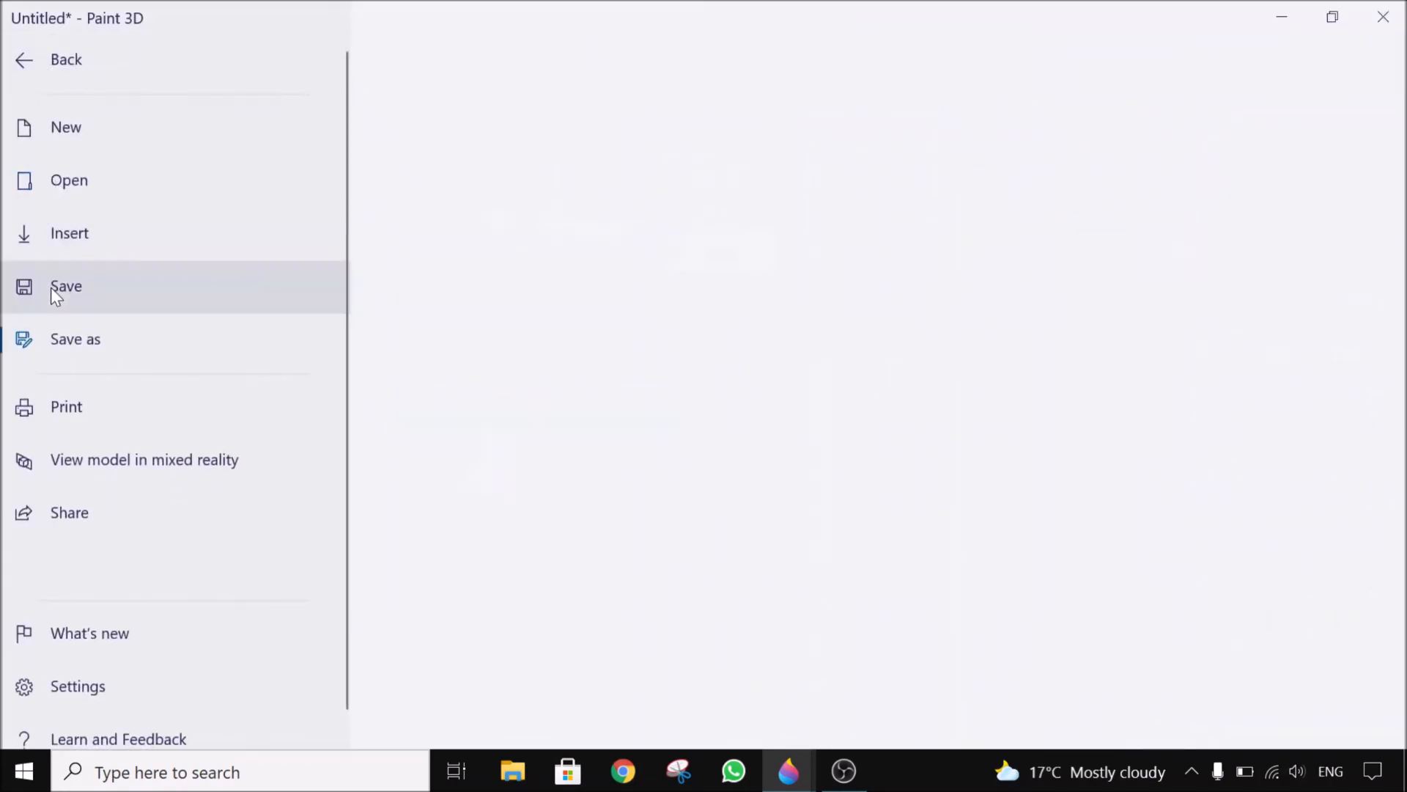
click(437, 198)
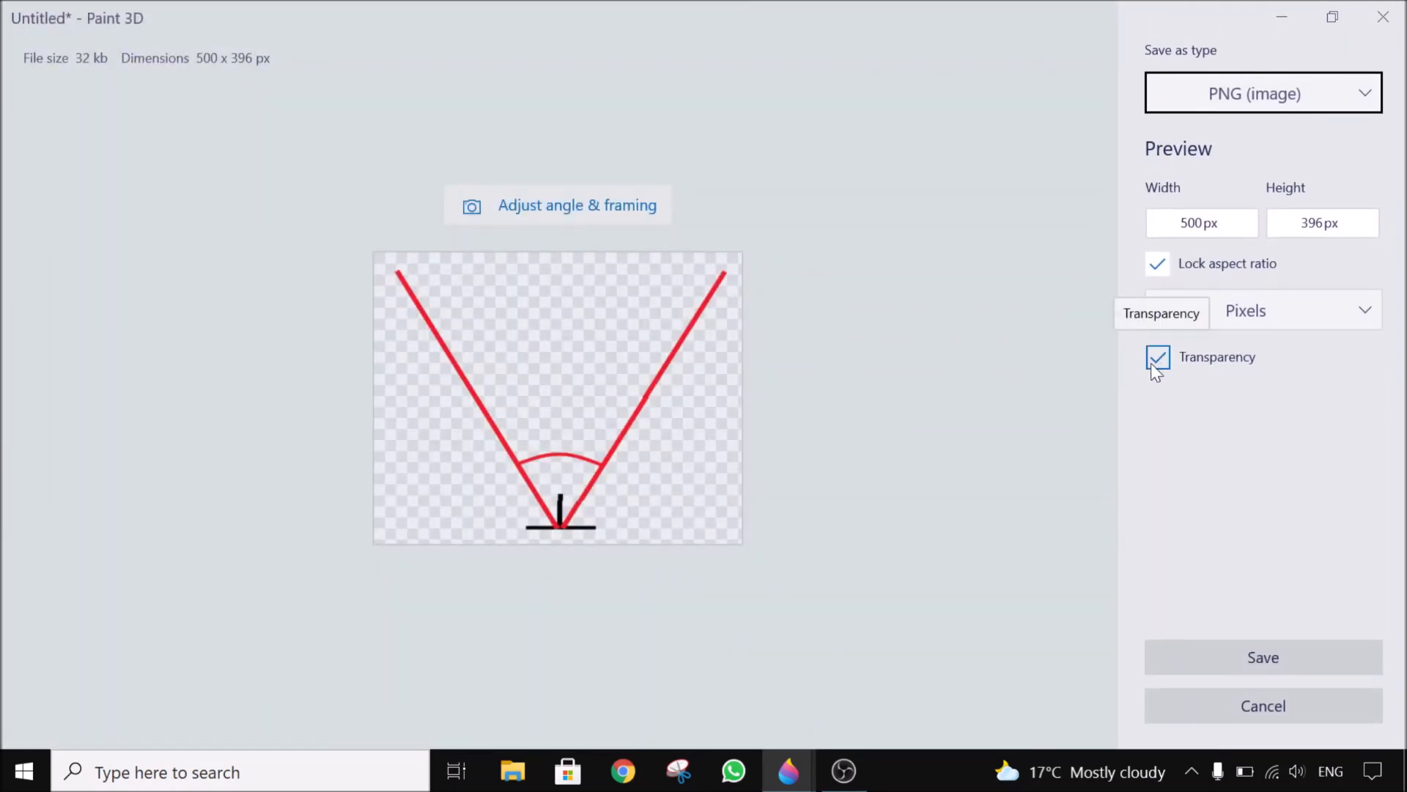
click(1244, 660)
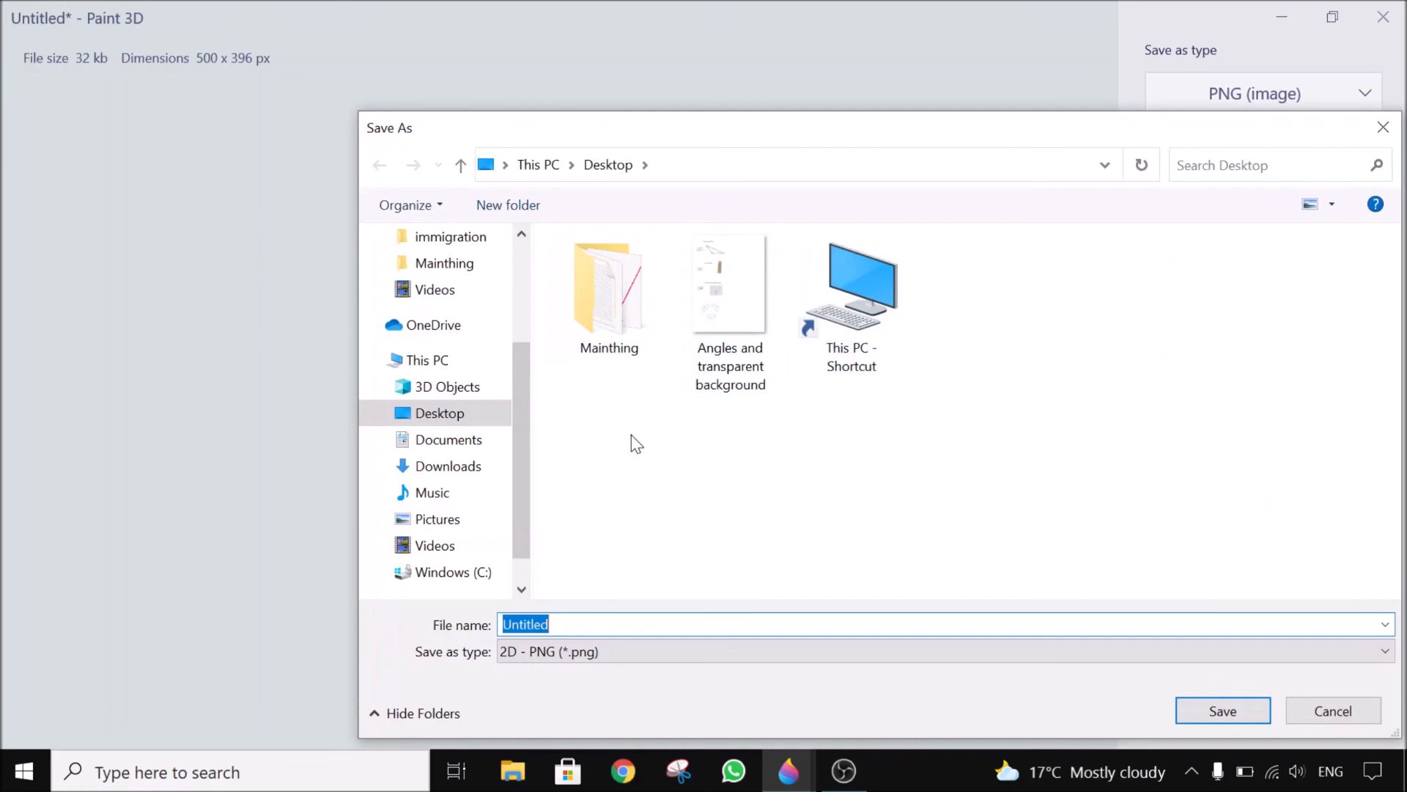
text(transparent 64 degree ang)
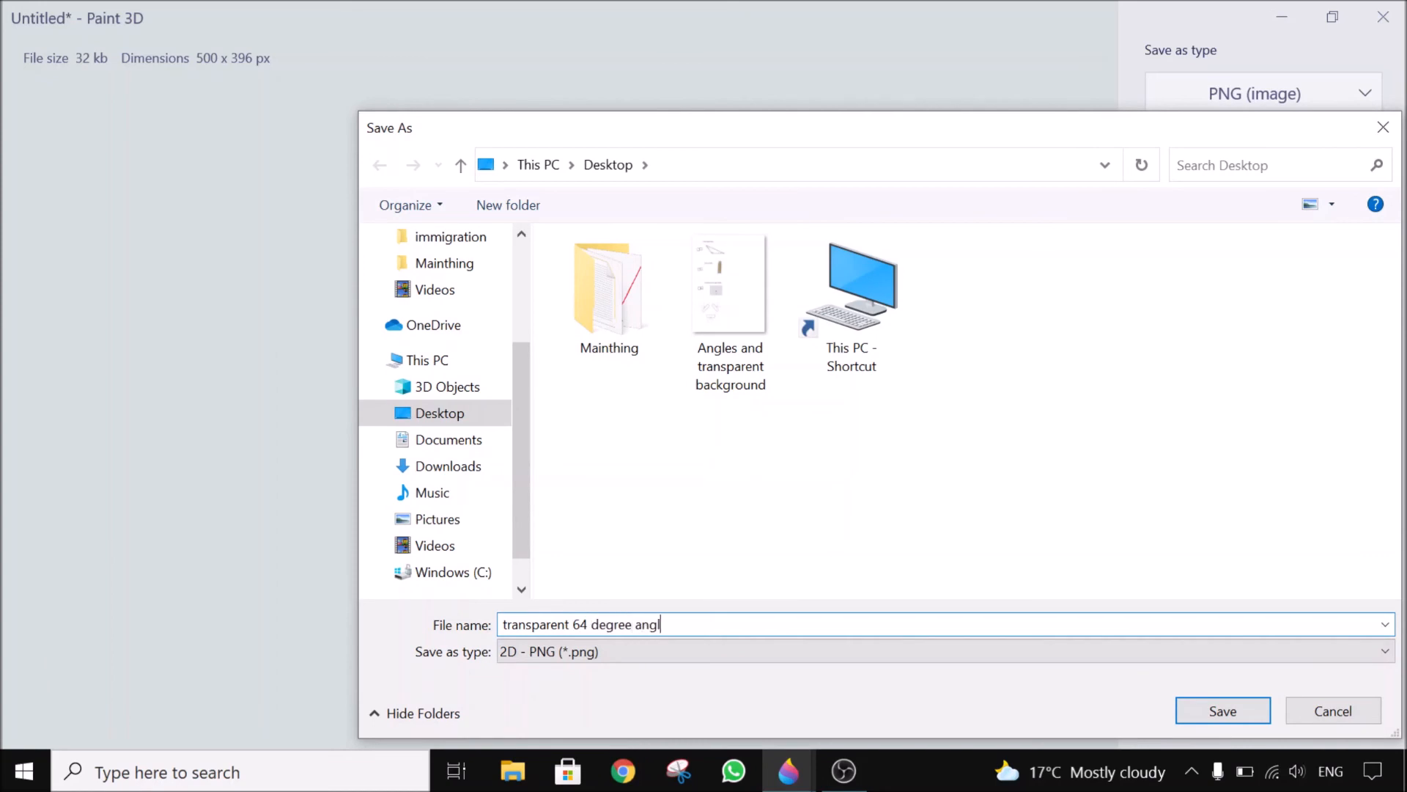
key(Return)
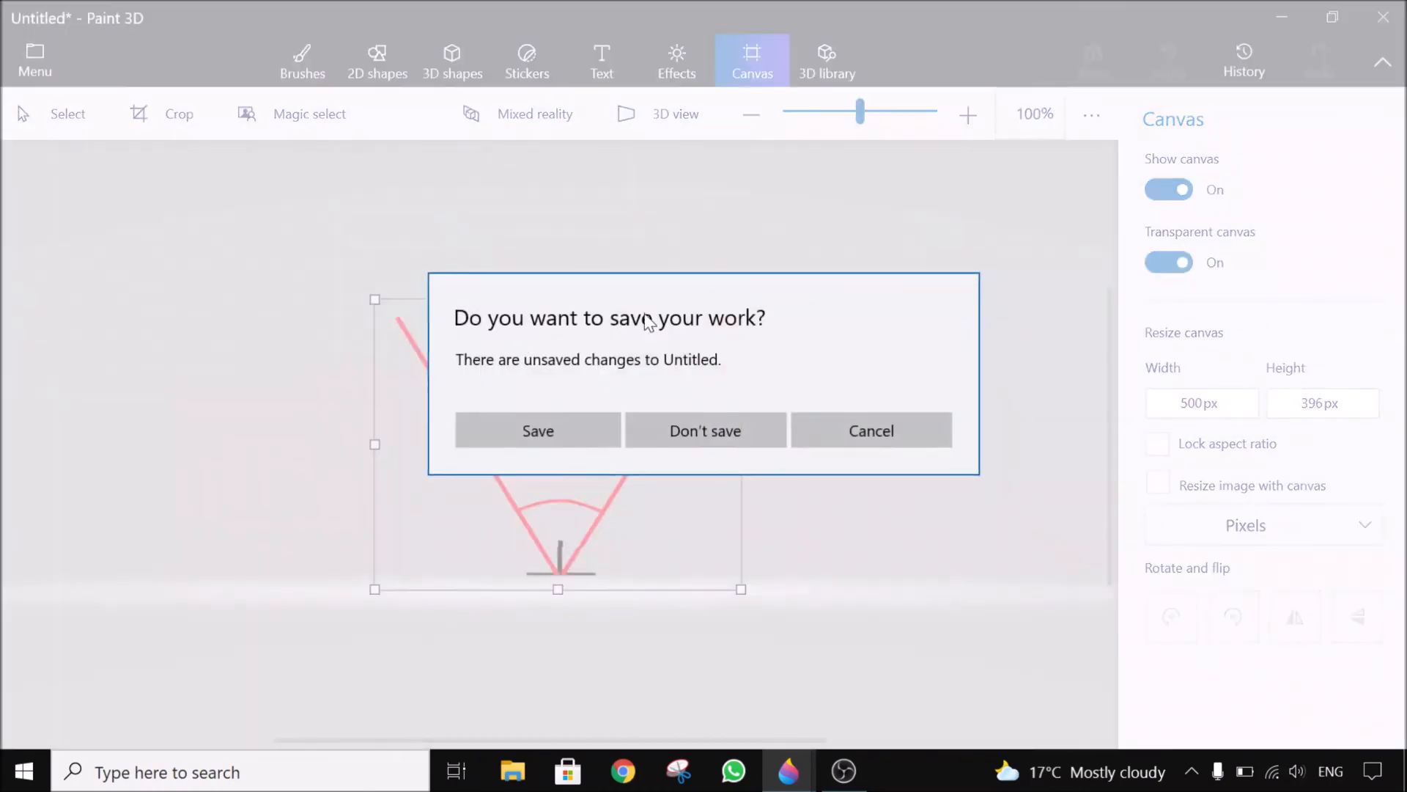
Discard the unsaved project changes, switch to the desktop, and place the transparent angle image and IMG_8060 side by side.
click(737, 428)
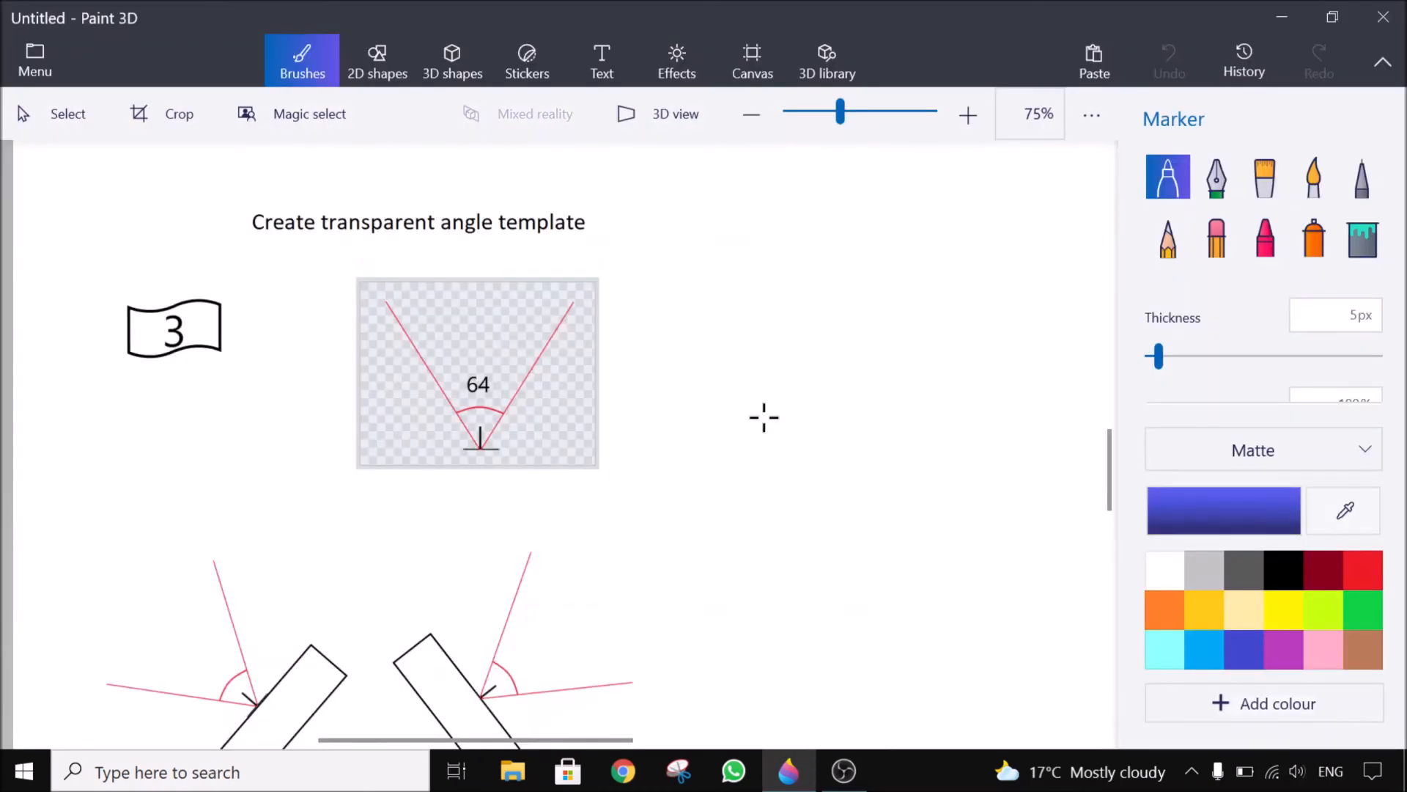
click(1282, 16)
mouse_move(50, 495)
mouse_down()
mouse_move(443, 368)
mouse_move(689, 334)
mouse_up()
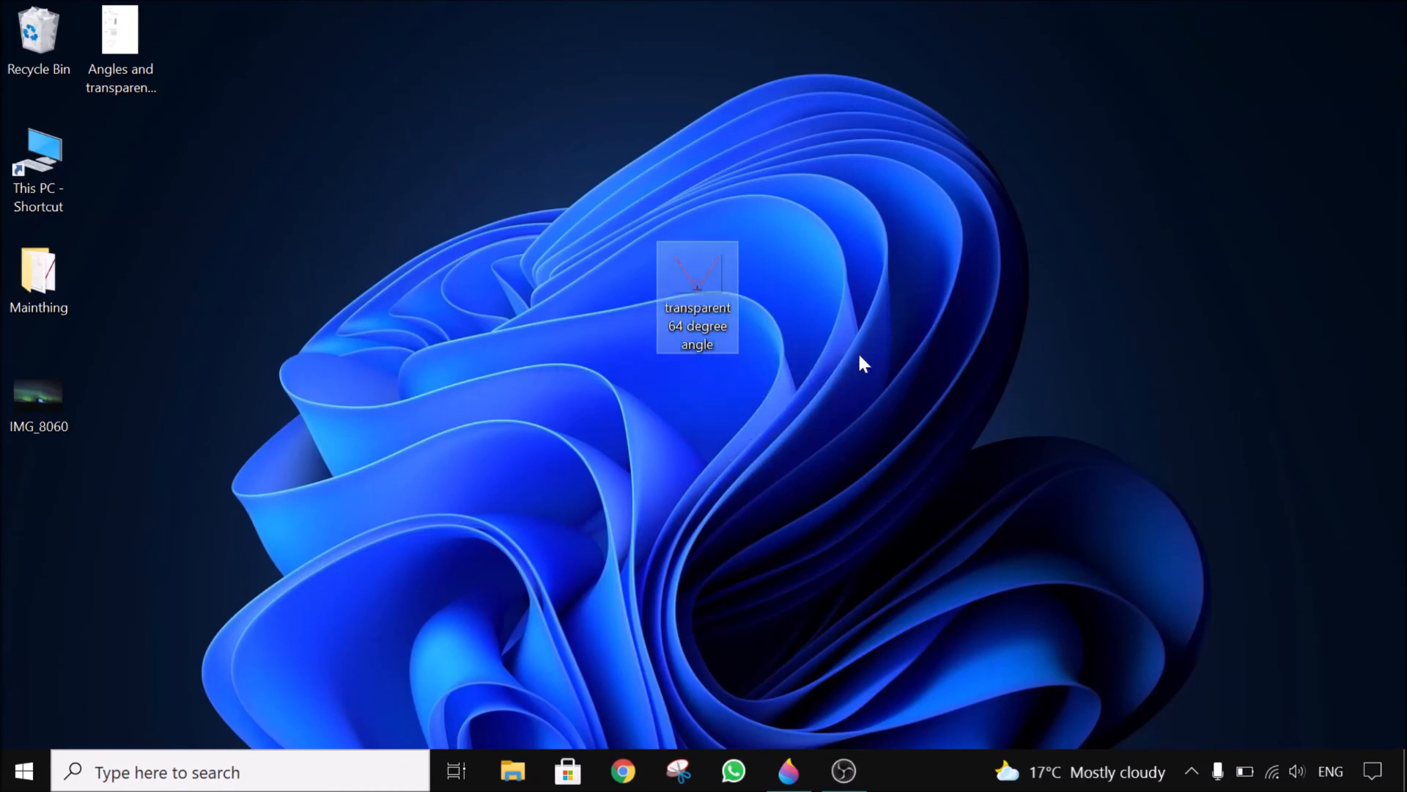
click(730, 450)
drag(44, 396, 618, 285)
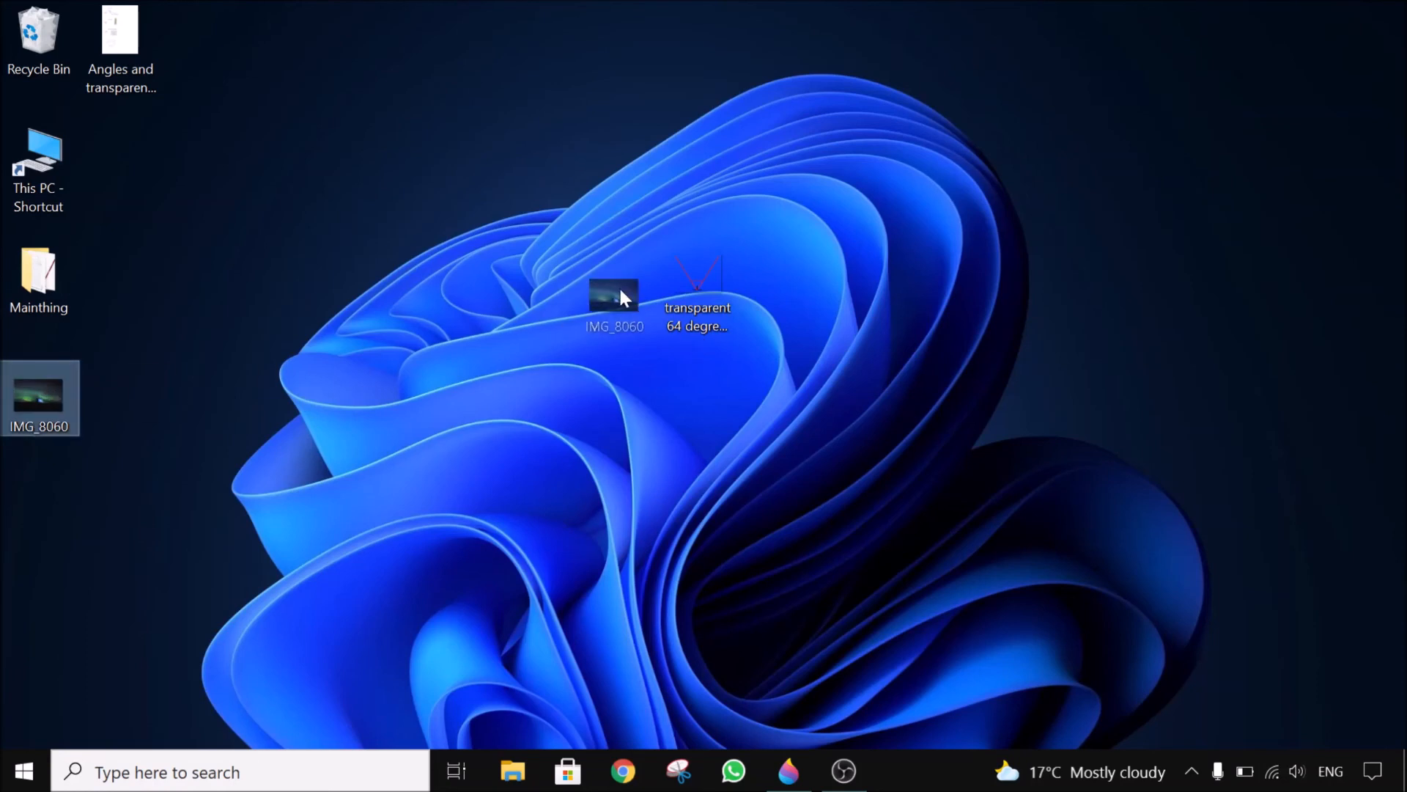
Open the IMG_8060 photo from the desktop in Paint 3D.
right_click(612, 278)
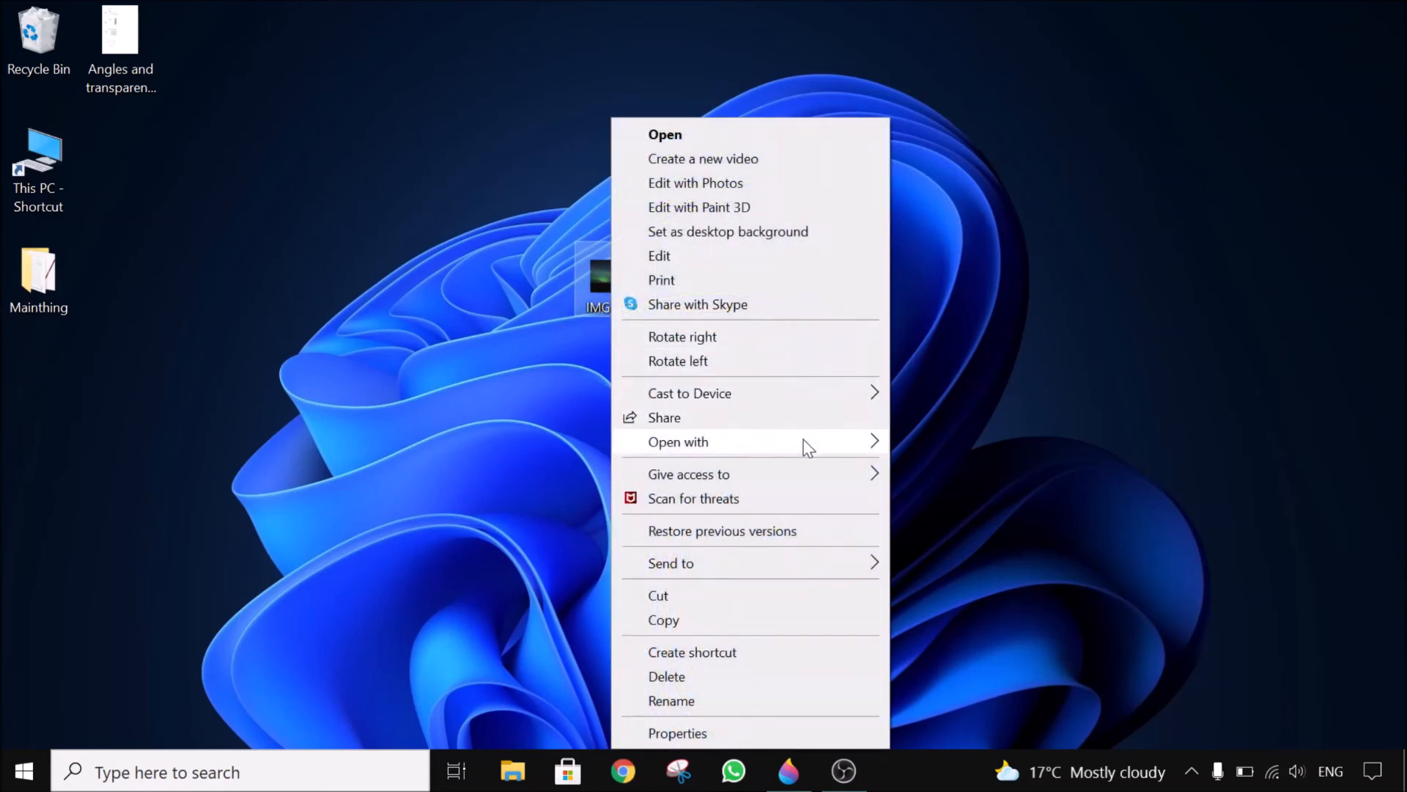
mouse_move(809, 447)
click(930, 492)
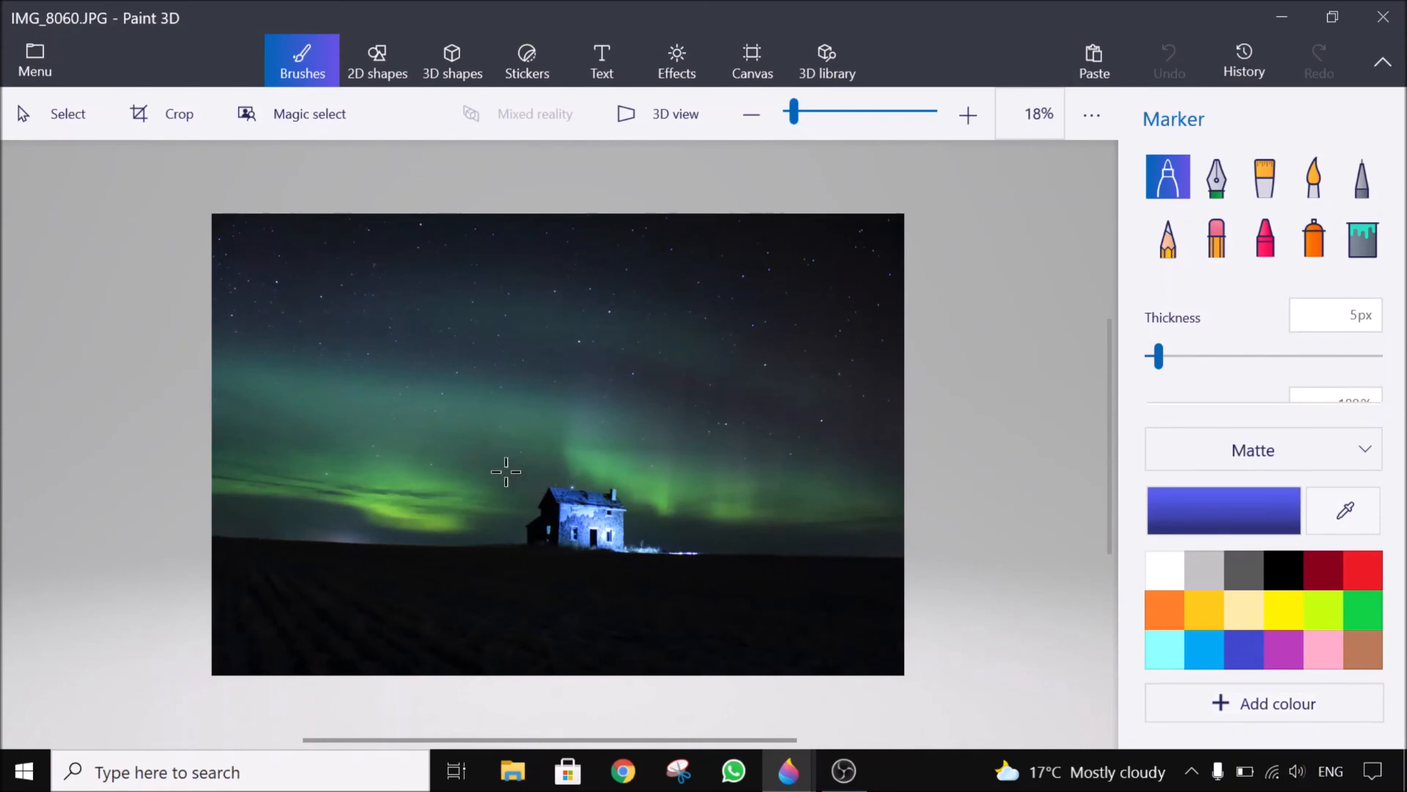
Shrink the window beside the desktop icons, insert the transparent 64 degree angle image into the photo, and maximize the window again.
click(1341, 21)
drag(685, 59, 1019, 141)
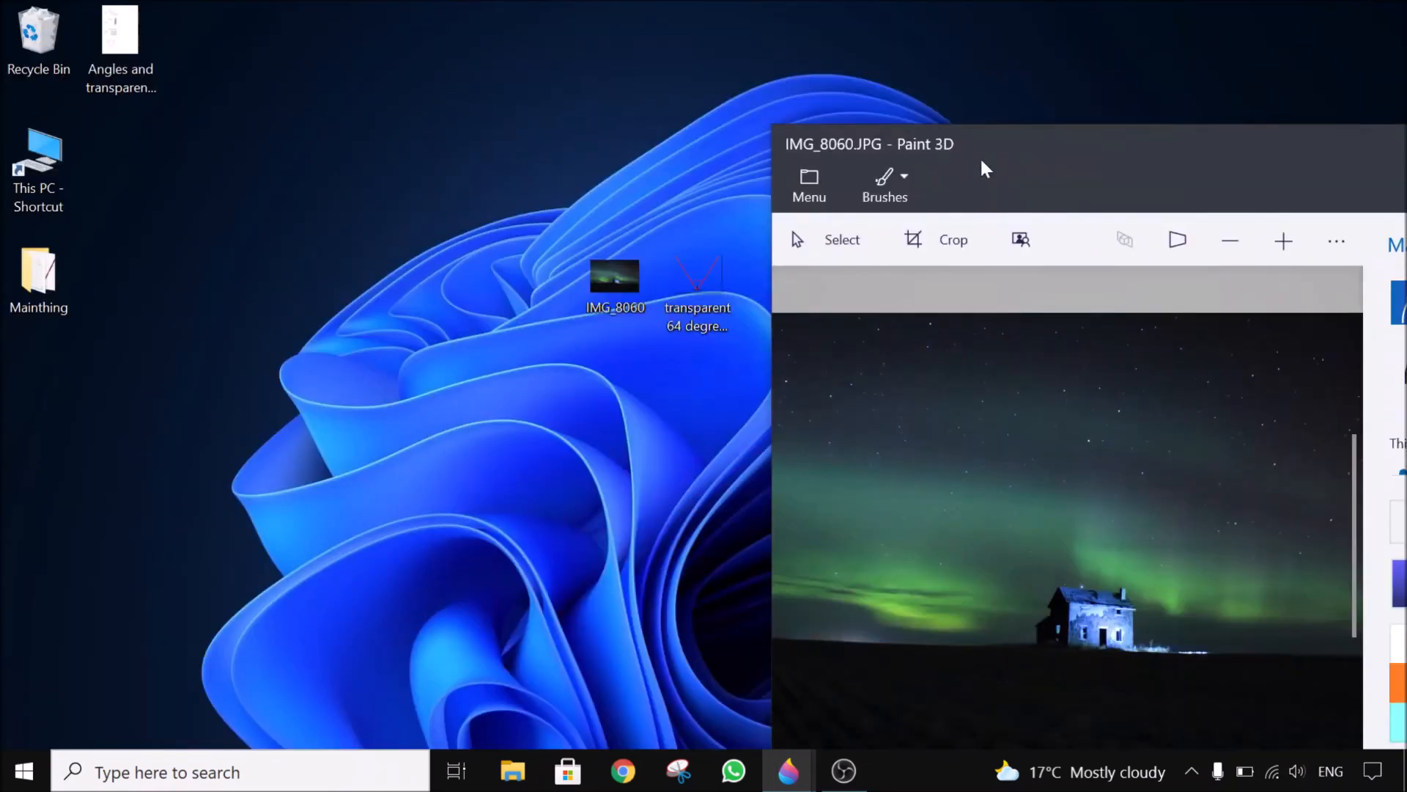
mouse_move(664, 304)
mouse_down()
mouse_move(195, 311)
mouse_move(138, 458)
mouse_move(125, 433)
mouse_up()
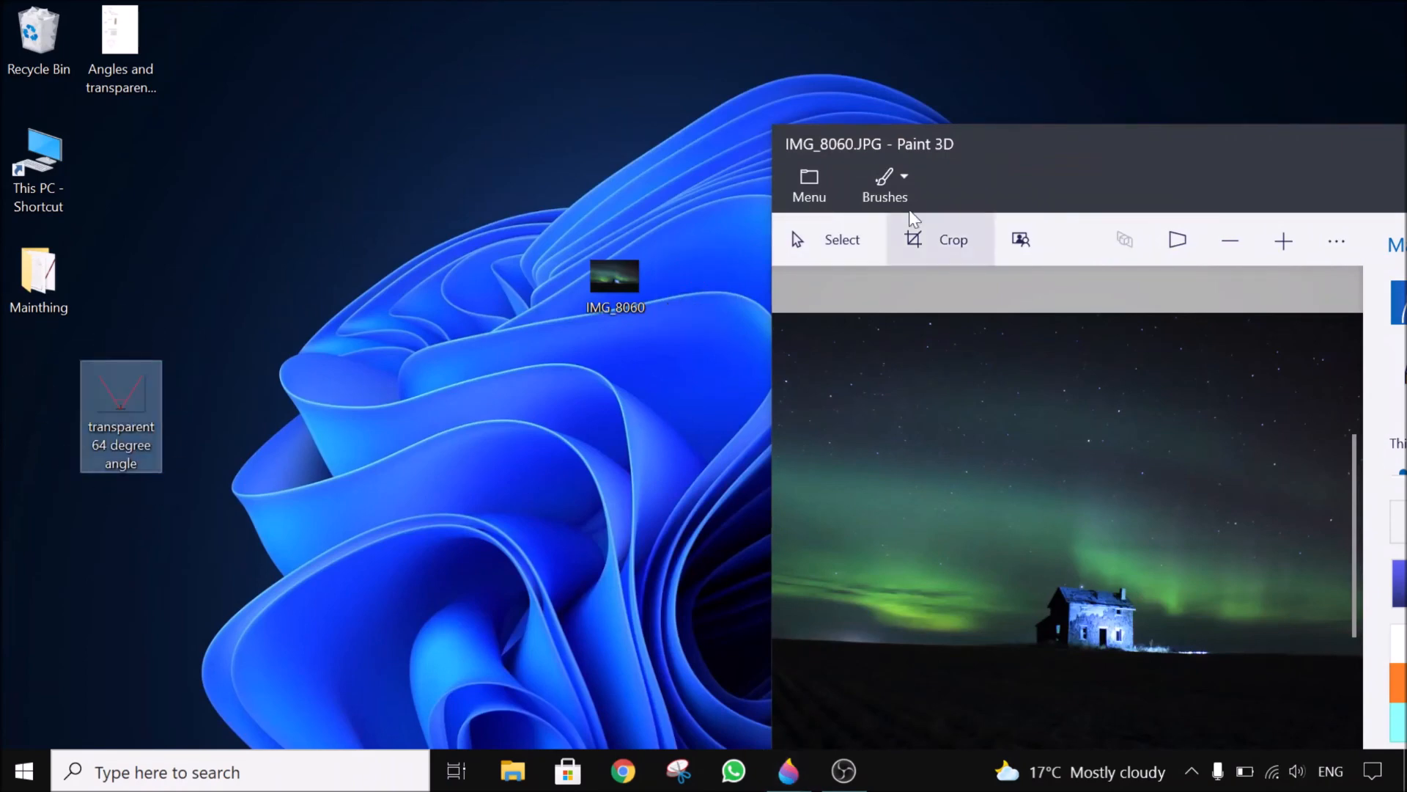
drag(992, 154, 565, 29)
mouse_move(119, 408)
mouse_down()
mouse_move(629, 425)
mouse_move(665, 440)
mouse_up()
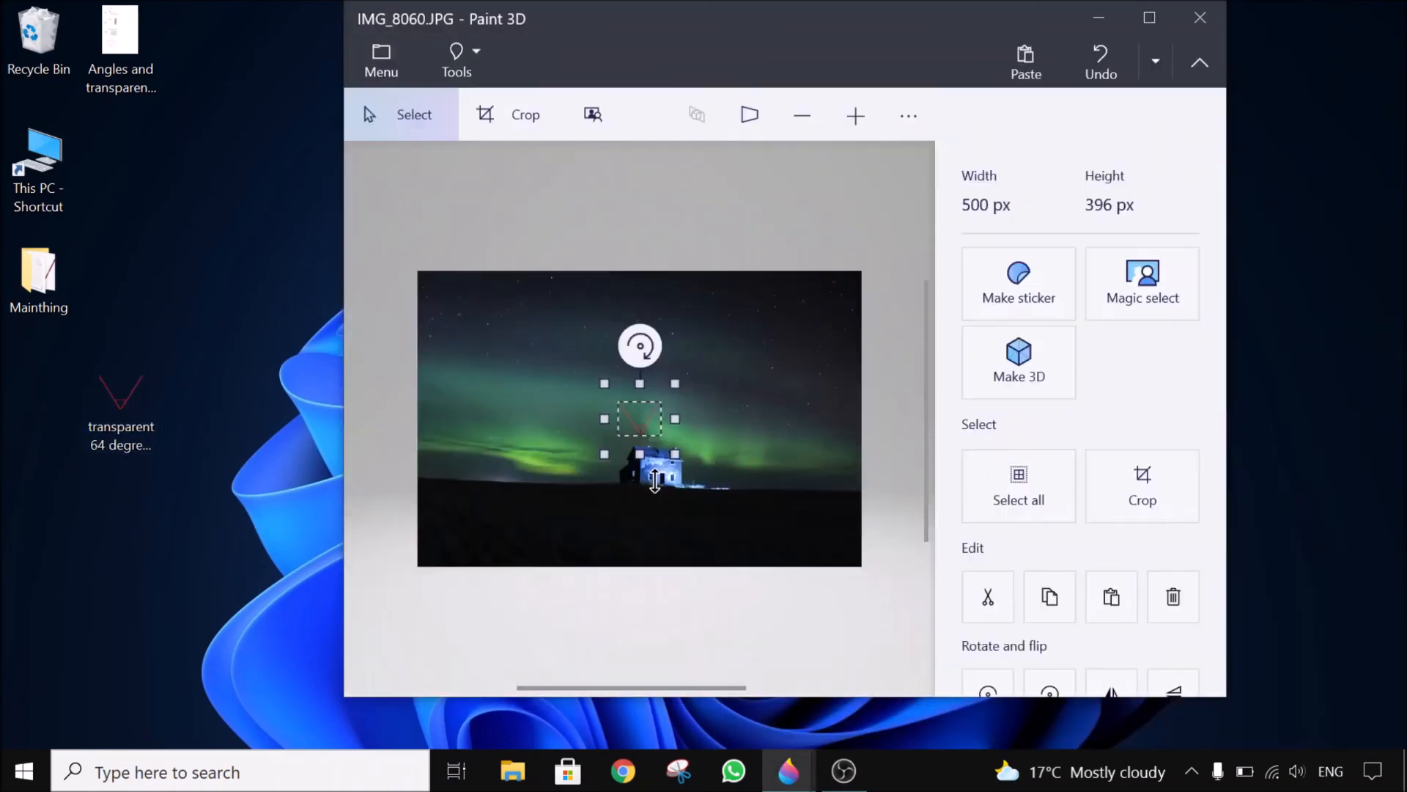
click(1149, 17)
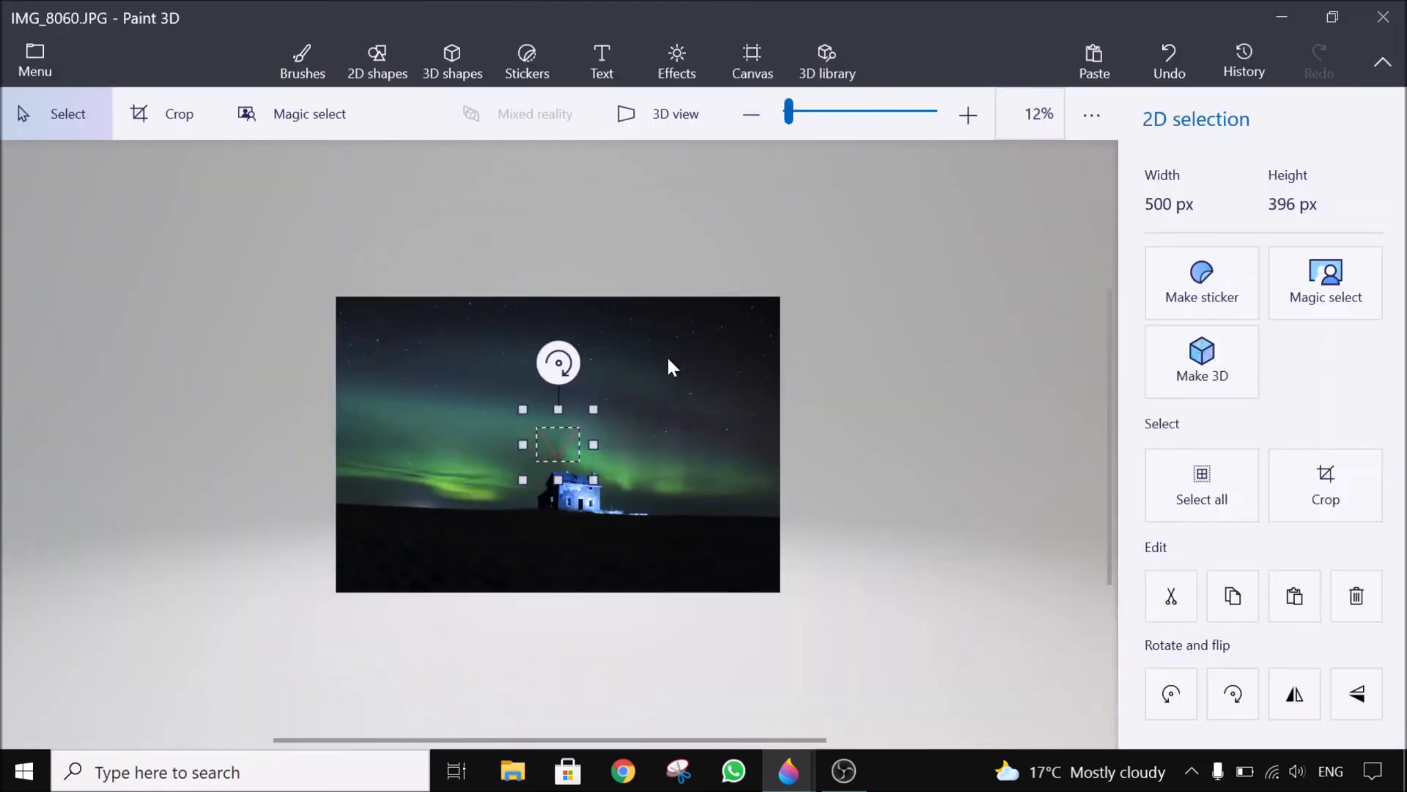
Rotate the angle template 90 degrees clockwise and place its baseline against the house's right wall, opening away from the house.
scroll(540, 416, up, 3)
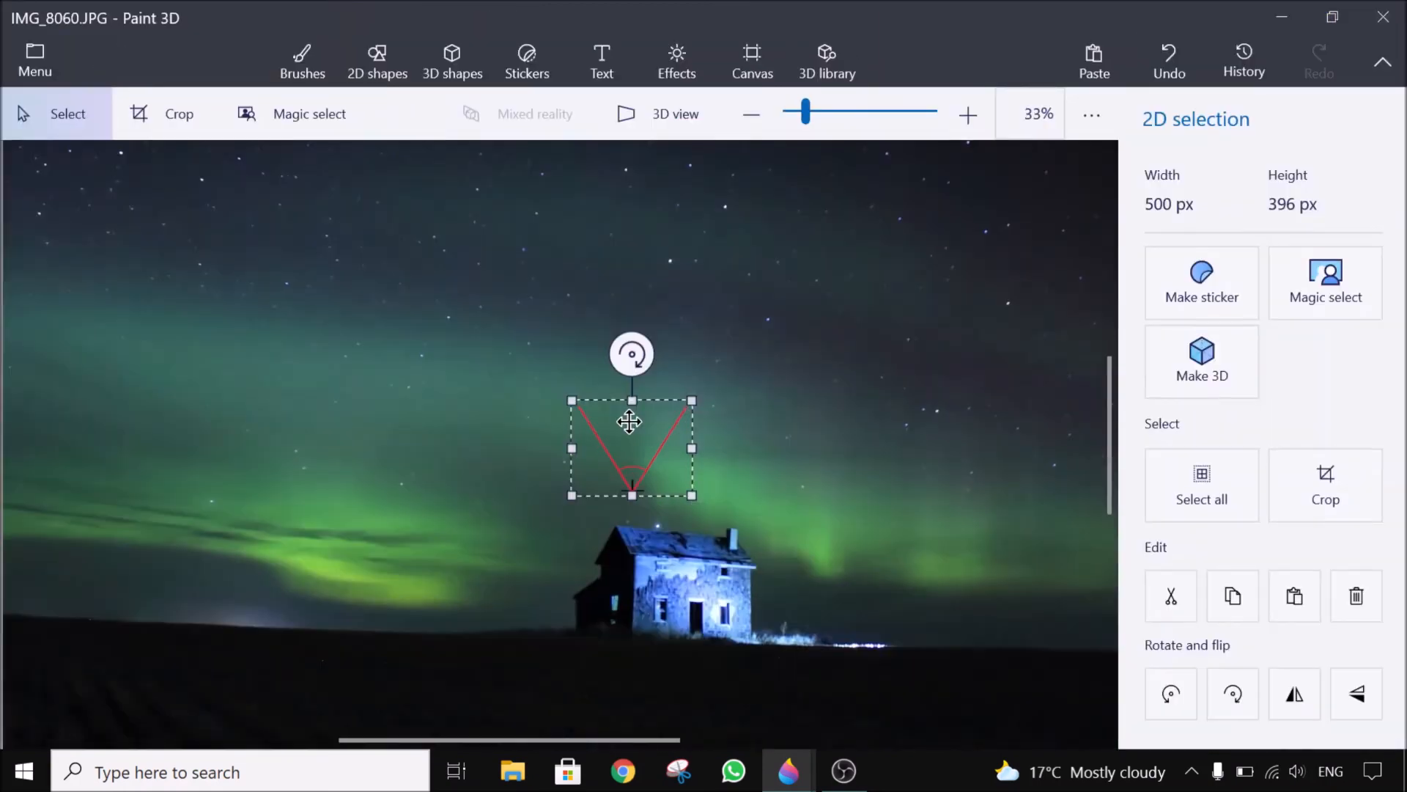
scroll(654, 499, up, 1)
drag(641, 462, 950, 514)
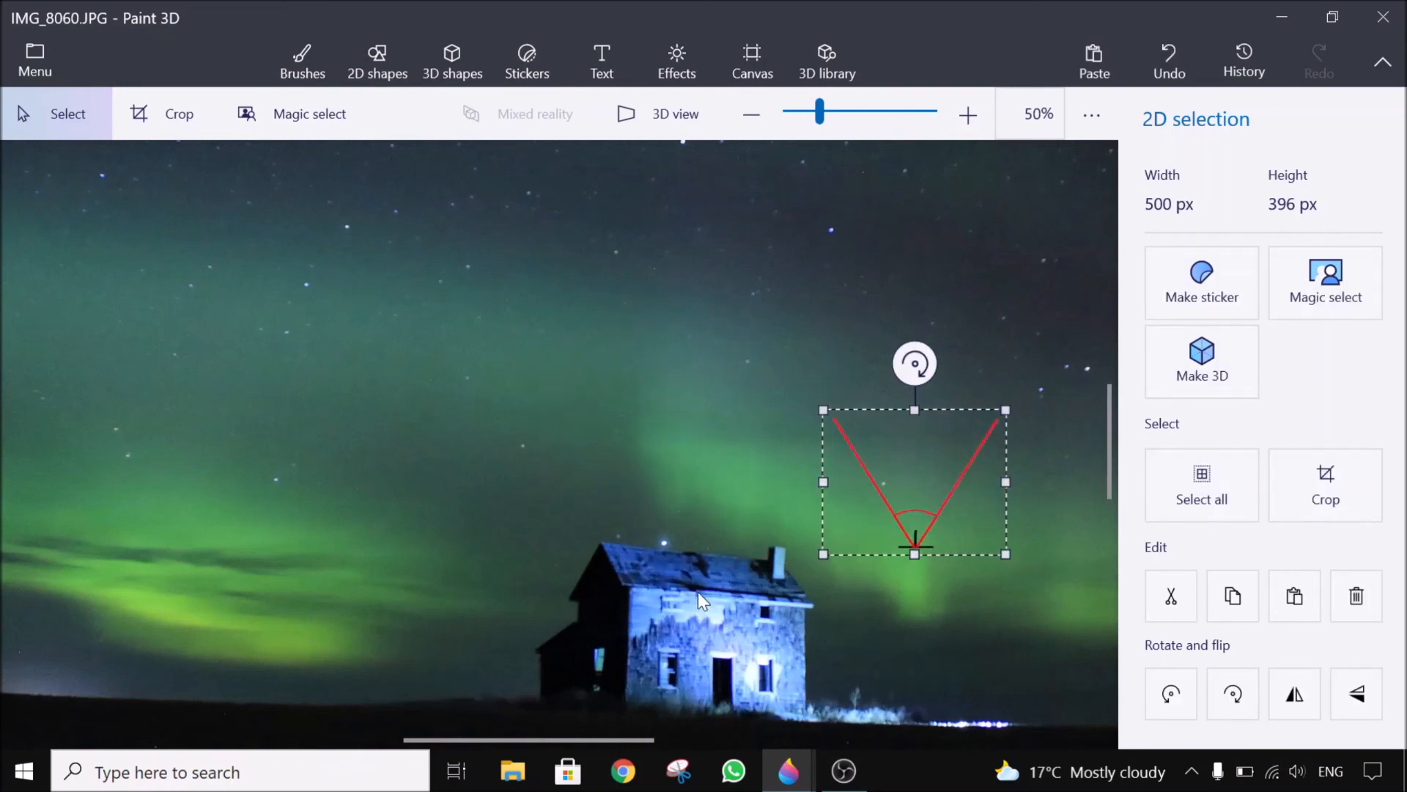
scroll(697, 591, down, 3)
scroll(698, 592, right, 2)
drag(798, 179, 905, 310)
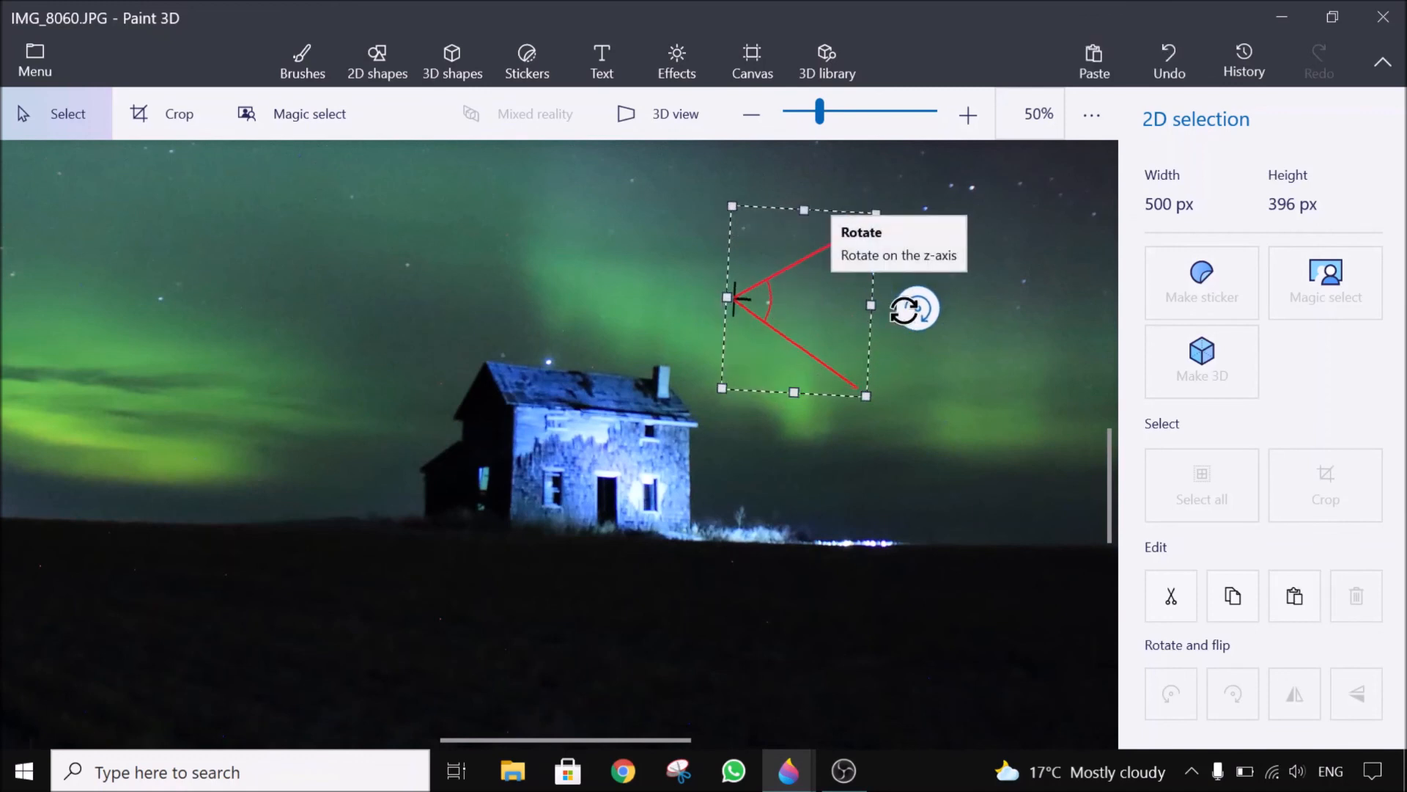
drag(792, 319, 744, 486)
drag(859, 475, 789, 467)
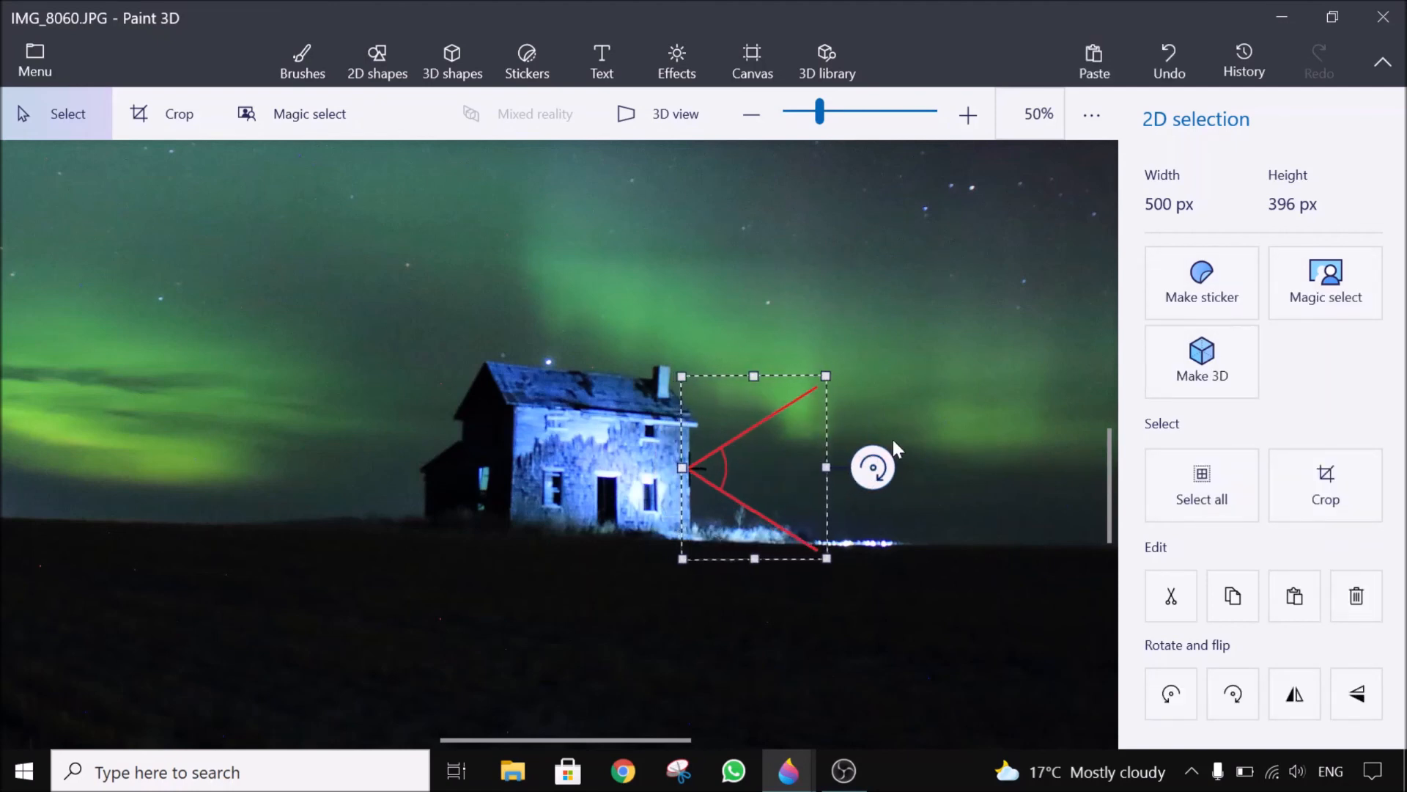
click(922, 373)
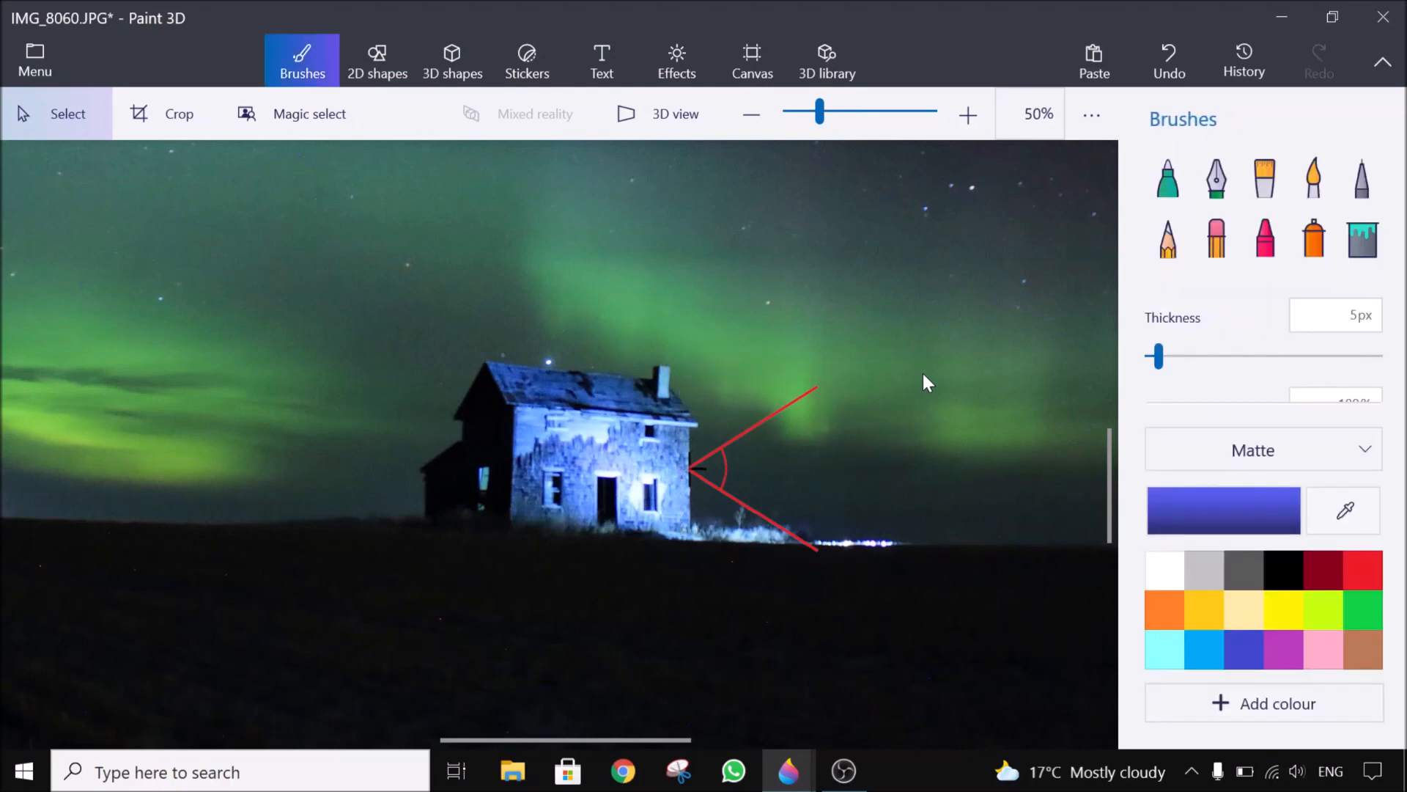
scroll(922, 373, down, 3)
scroll(592, 491, up, 1)
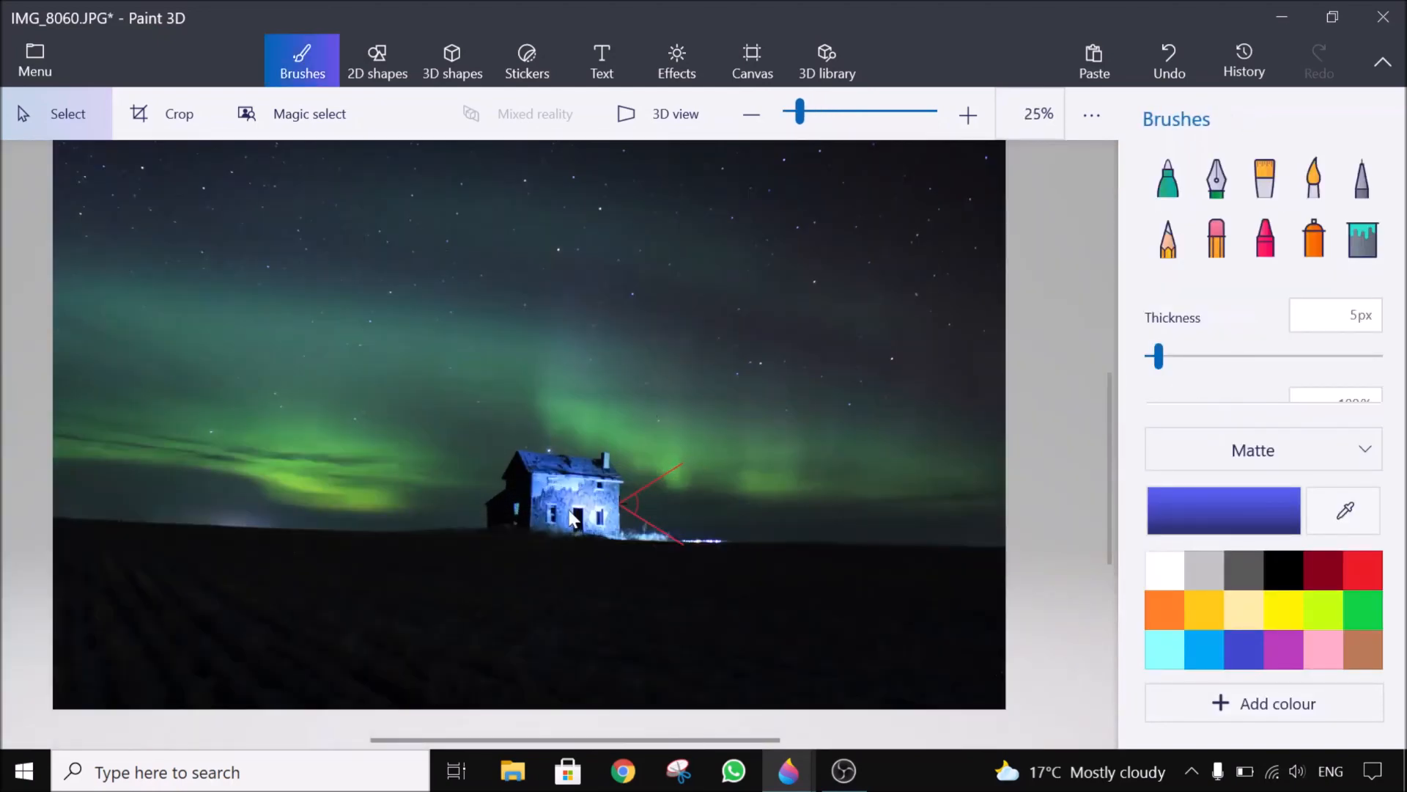
scroll(592, 532, up, 1)
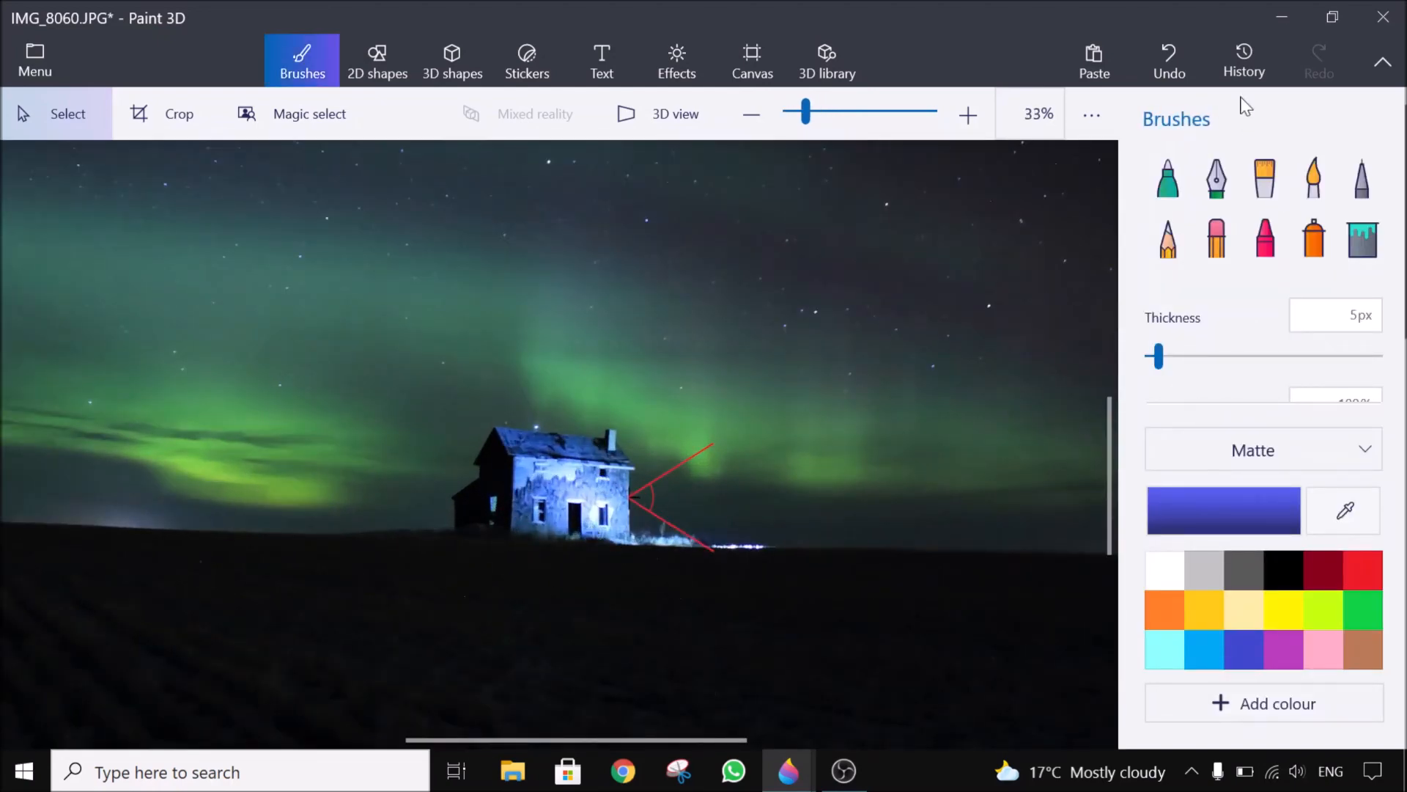
Shrink the window beside the desktop icons, insert a second copy of the transparent 64 degree angle image into the photo, and maximize again.
click(1333, 18)
mouse_move(120, 409)
mouse_down()
mouse_move(772, 425)
mouse_move(668, 433)
mouse_up()
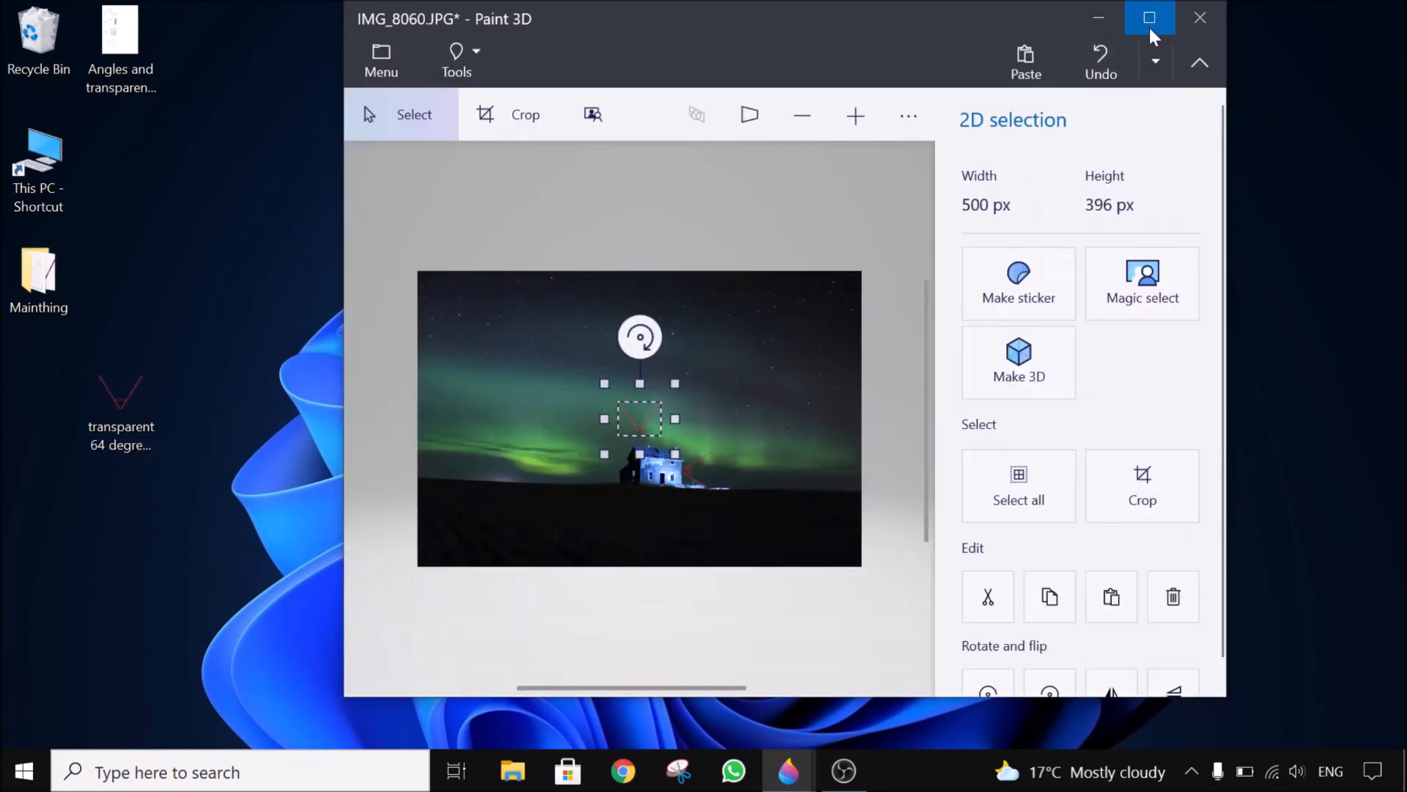
click(1148, 21)
Tilt the second angle template slightly clockwise to match the roof's slope and place its baseline on the house's roof ridge, opening upward.
scroll(551, 472, up, 6)
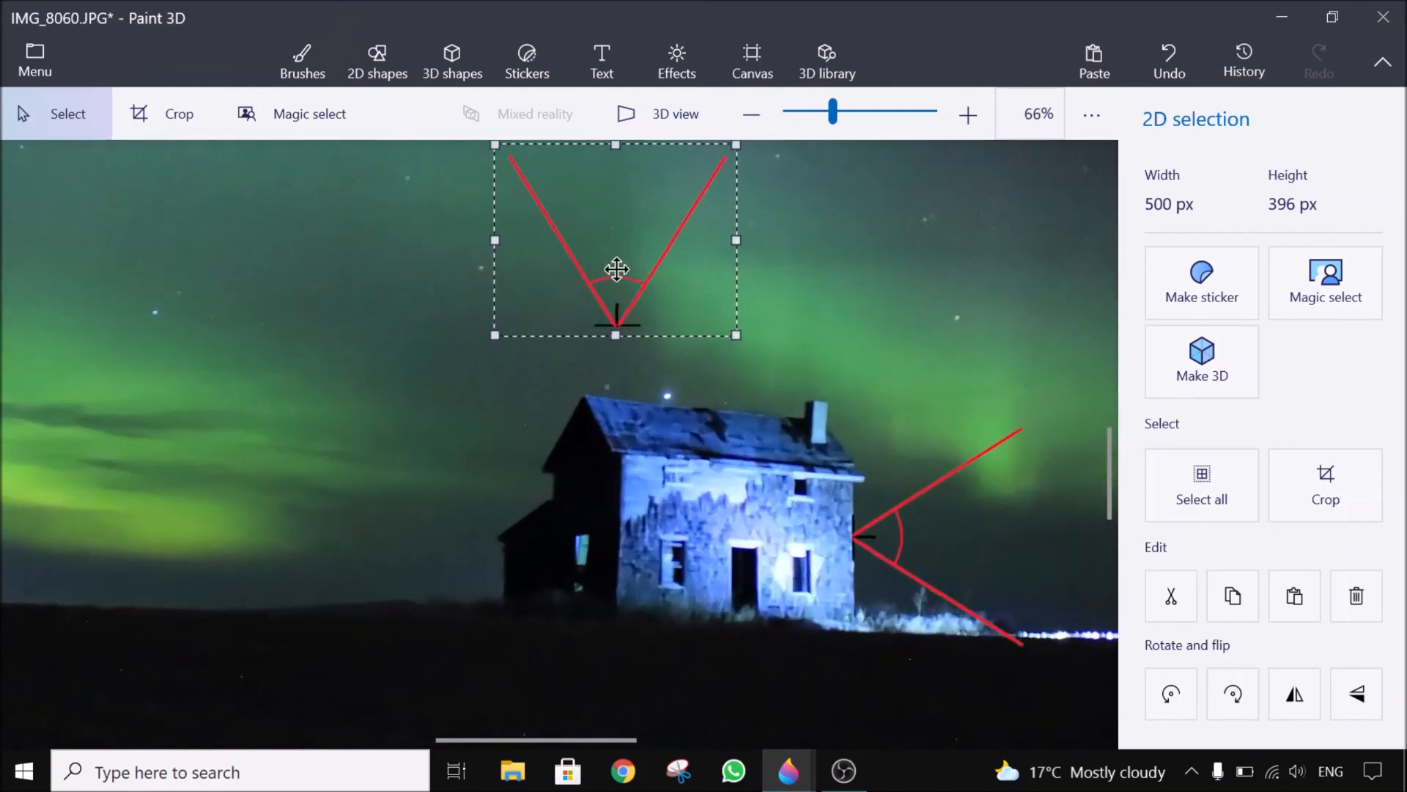
drag(616, 269, 675, 314)
drag(676, 177, 682, 179)
drag(710, 289, 760, 306)
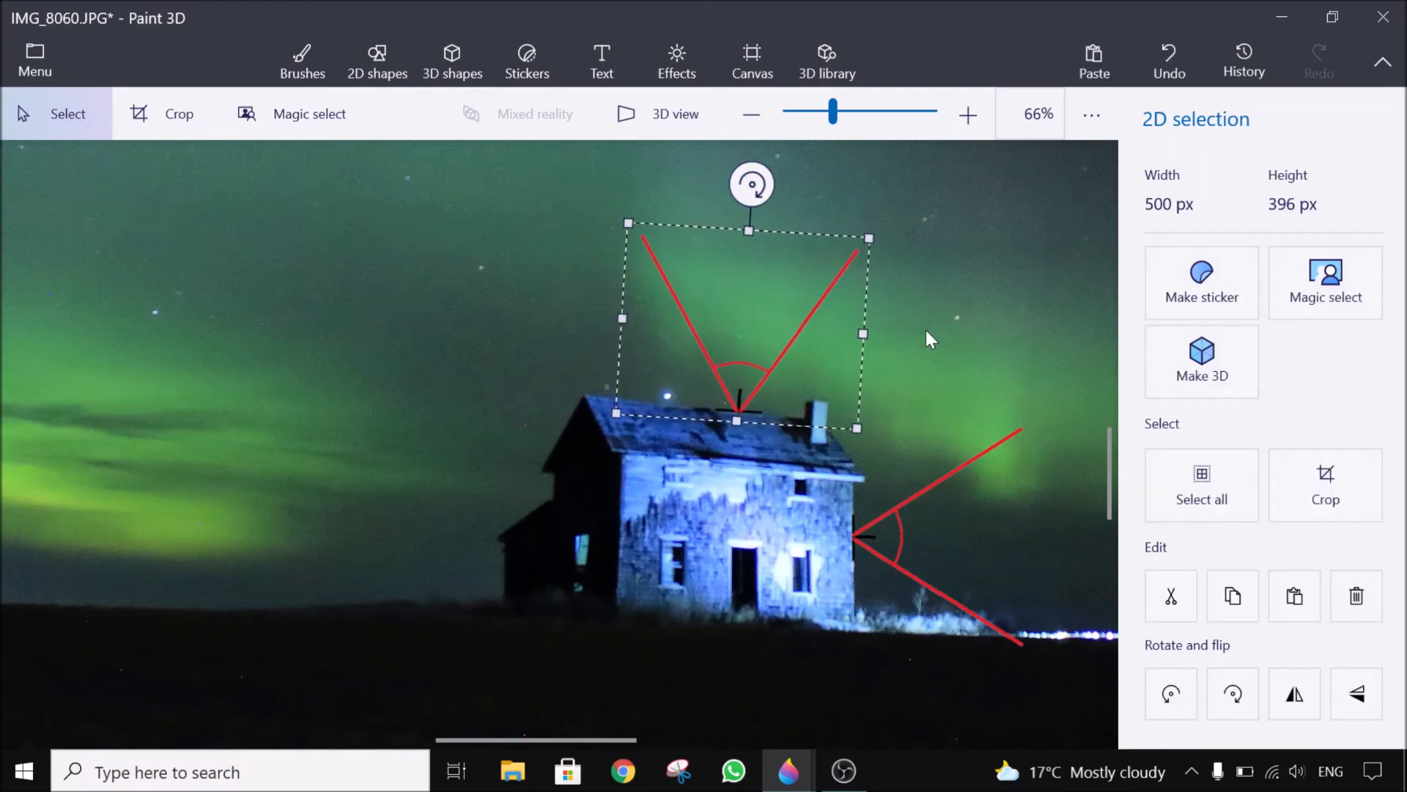
click(806, 448)
scroll(691, 503, down, 3)
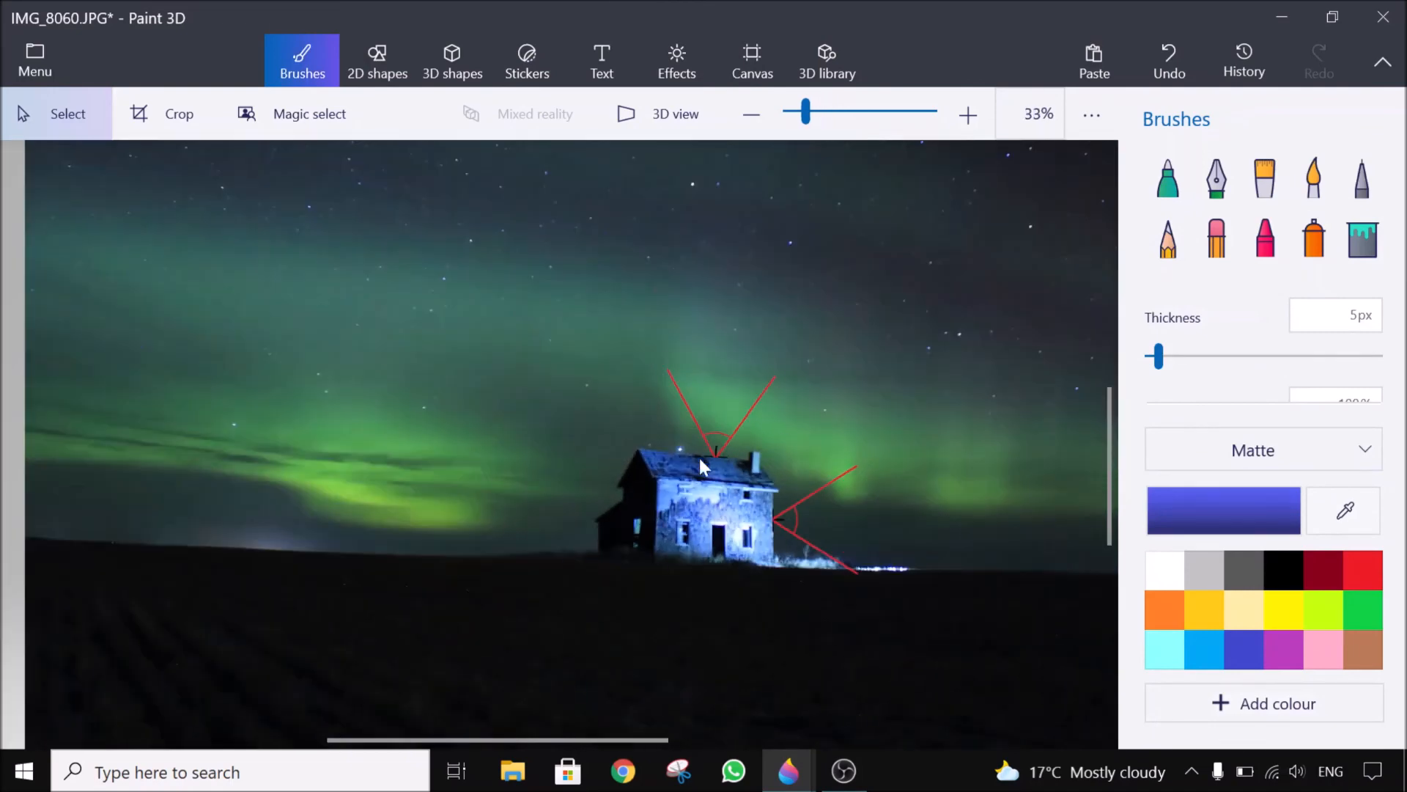
scroll(835, 469, up, 3)
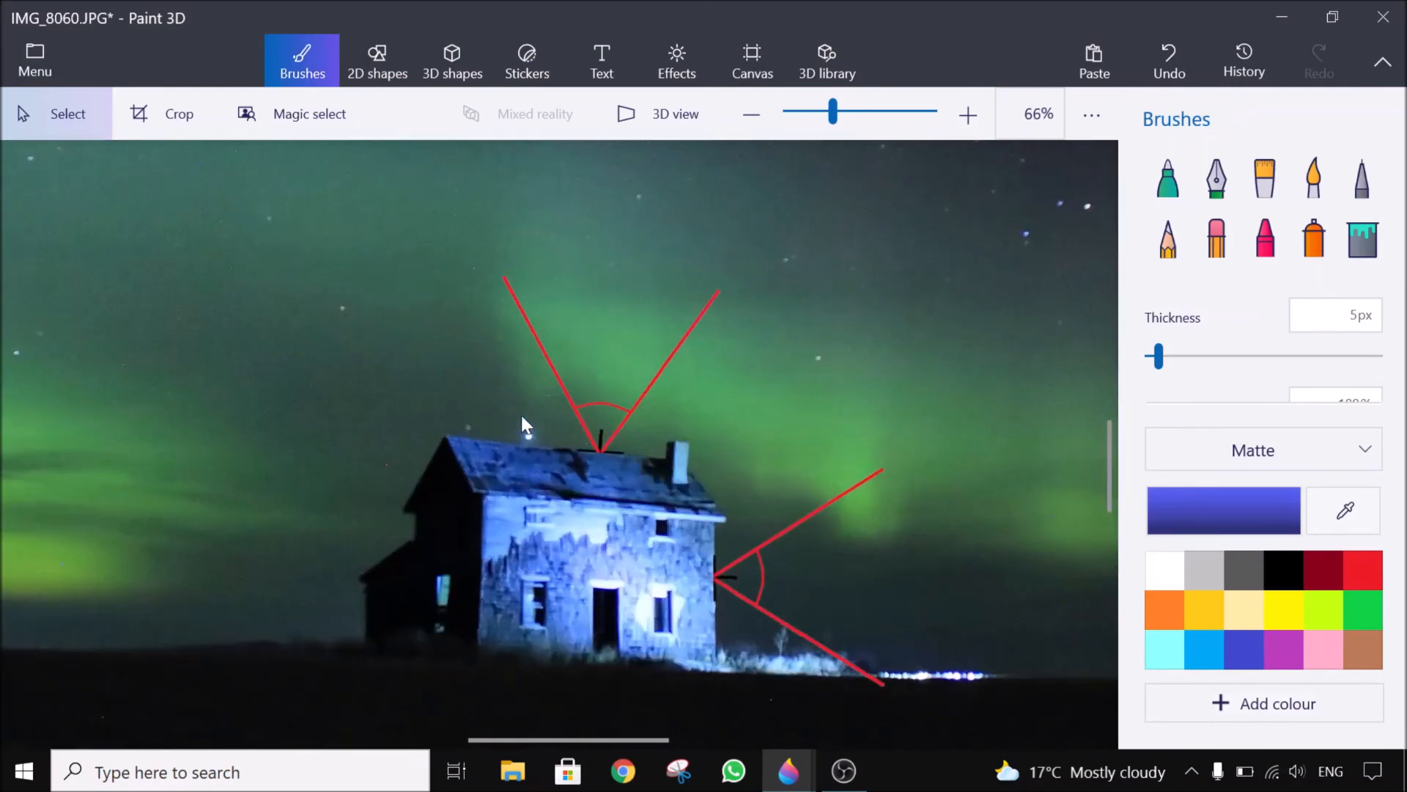
scroll(598, 463, down, 2)
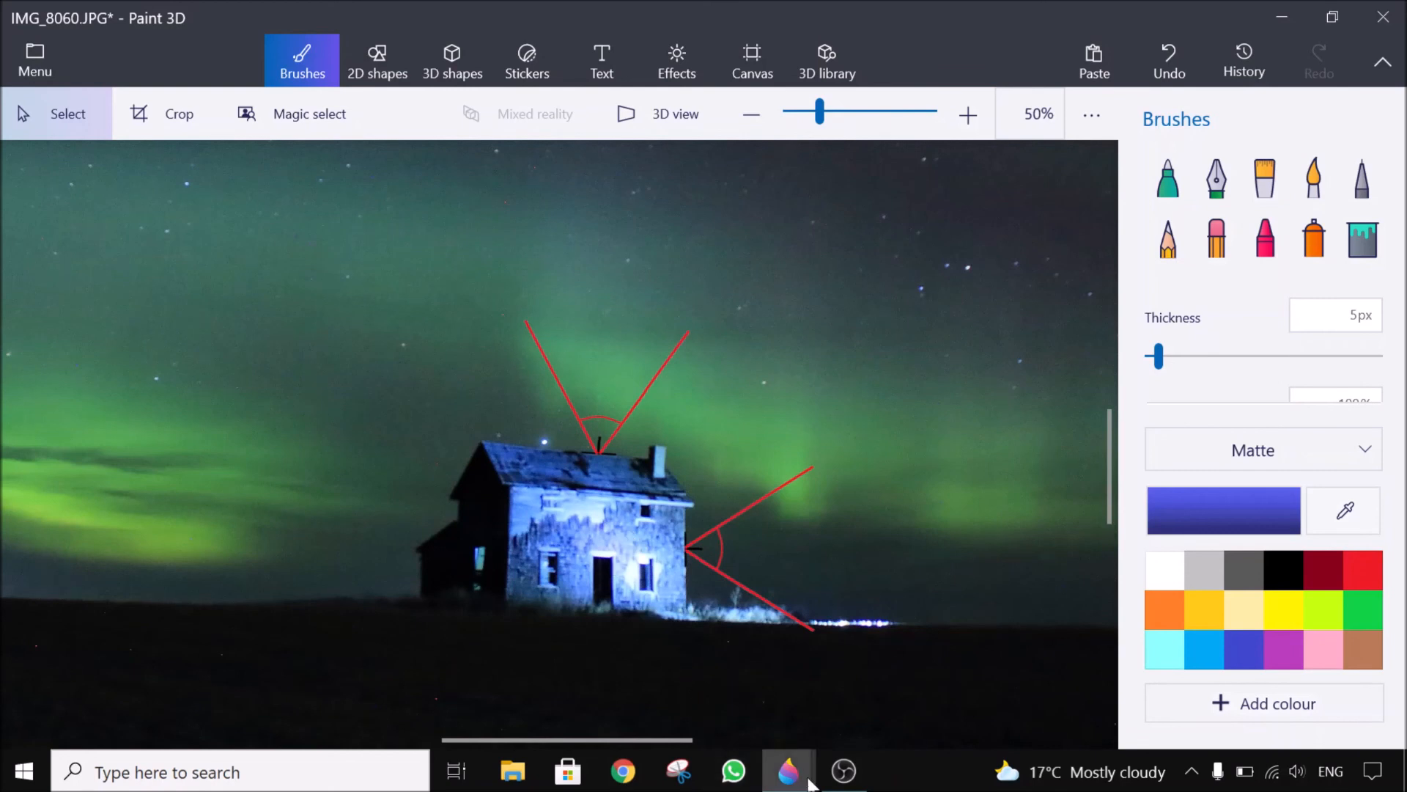
Switch to the untitled project and review its overview page of custom angles, angle measurement and the transparent angle template.
mouse_move(790, 775)
click(702, 690)
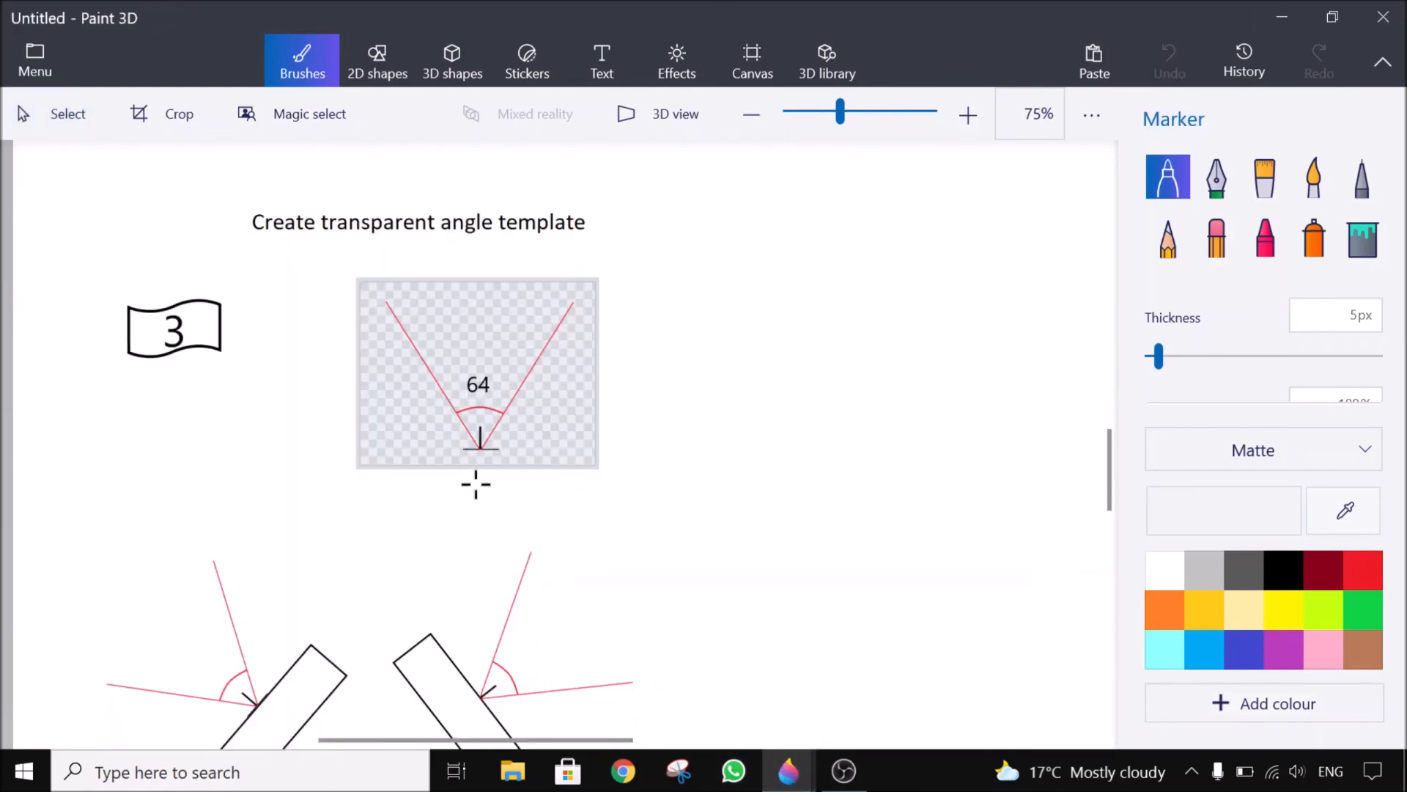
scroll(477, 481, down, 4)
scroll(462, 219, up, 4)
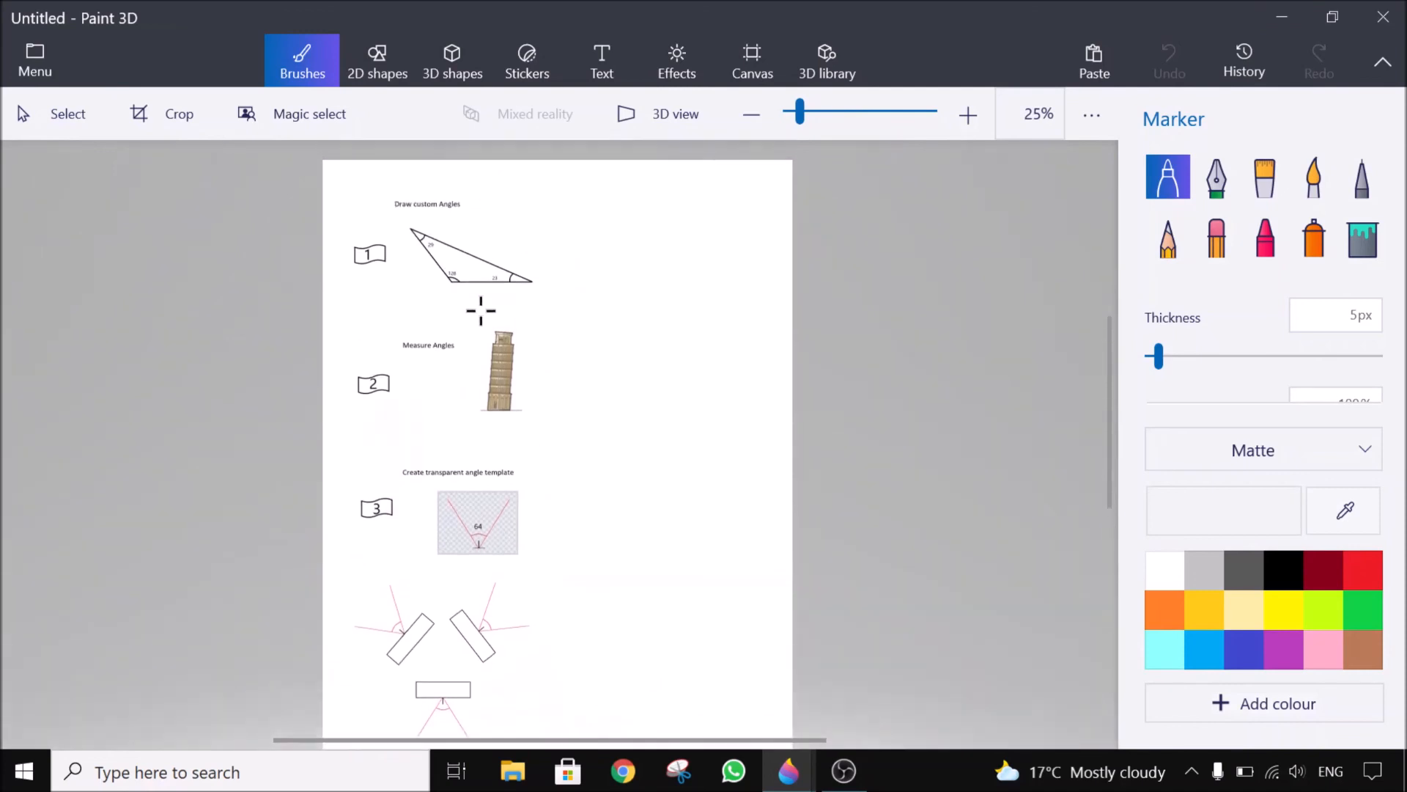